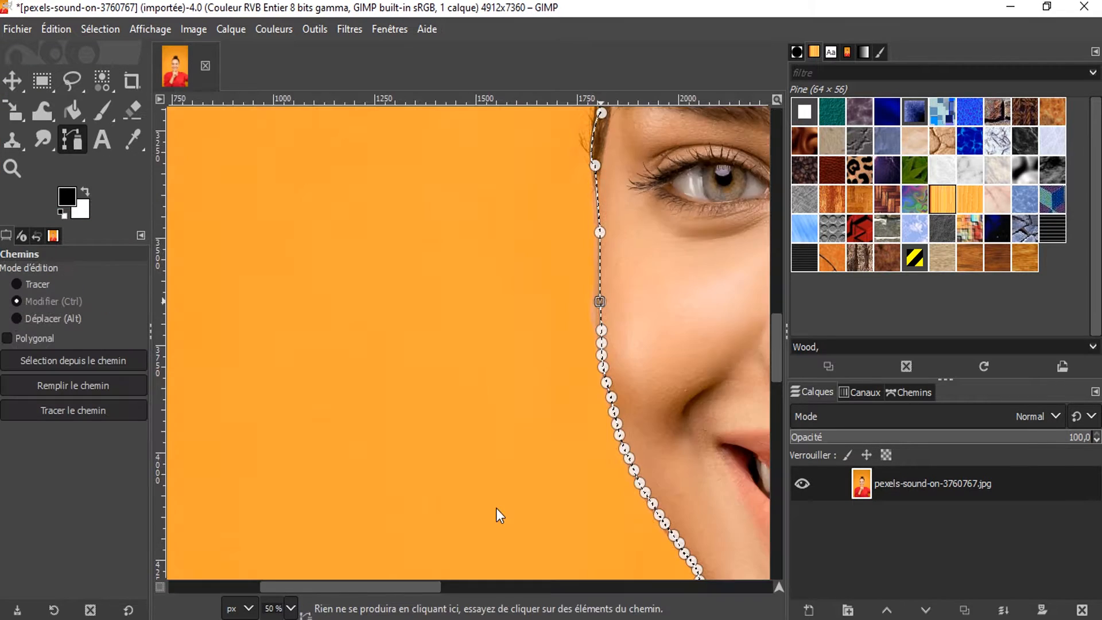
scroll(496, 508, "down", 3)
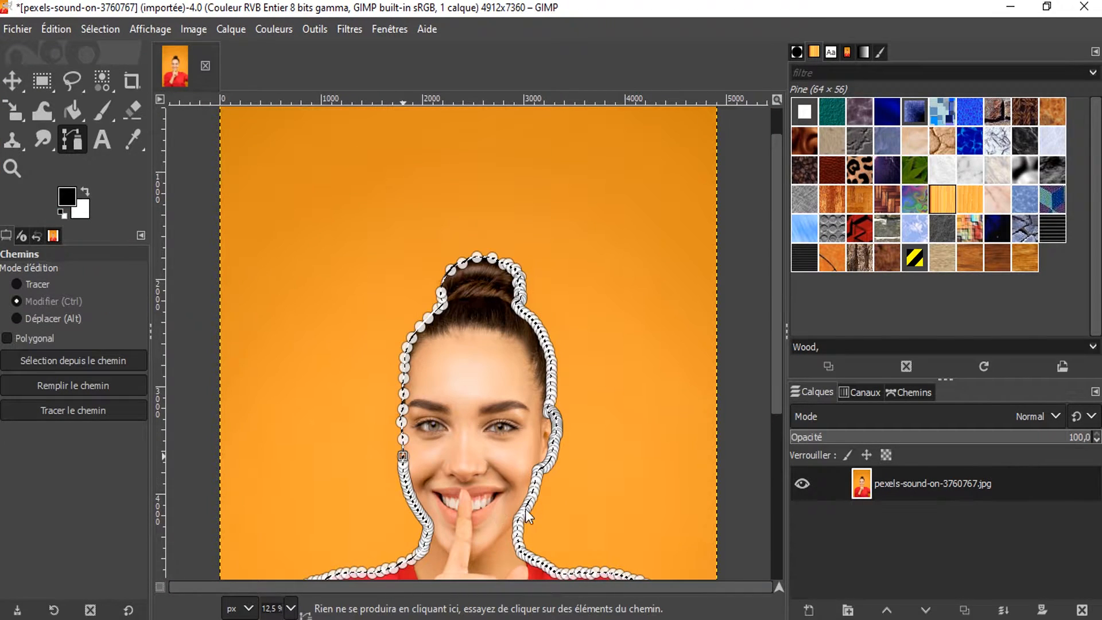
scroll(497, 505, "down", 5)
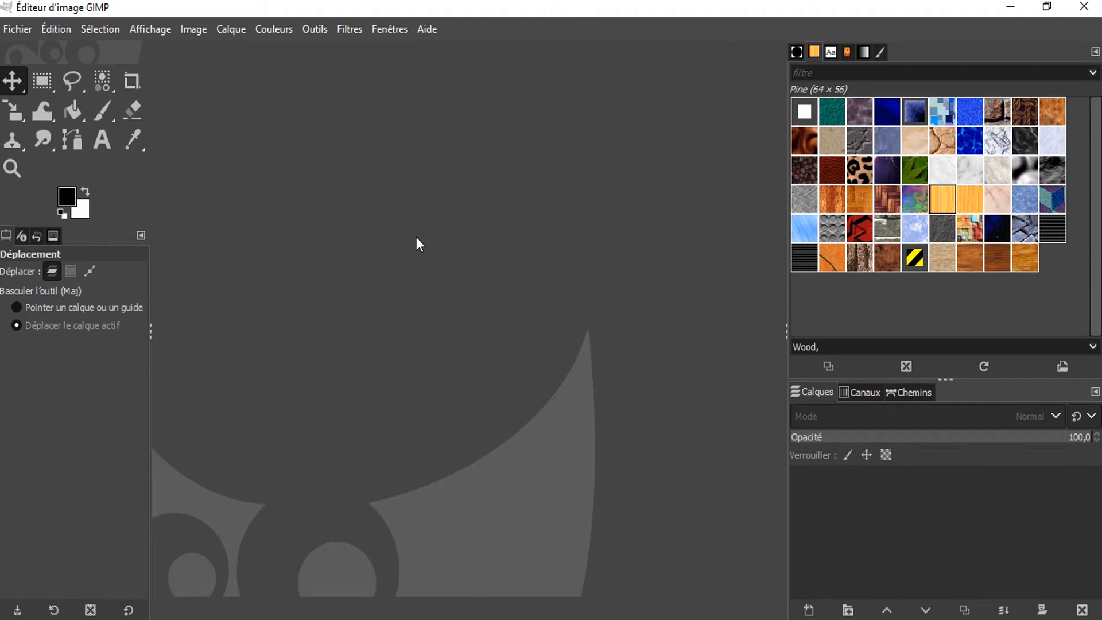
- Open the image pexels-sound-on-3760767.jpg and convert it to the built-in sRGB color profile
left_click(24, 31)
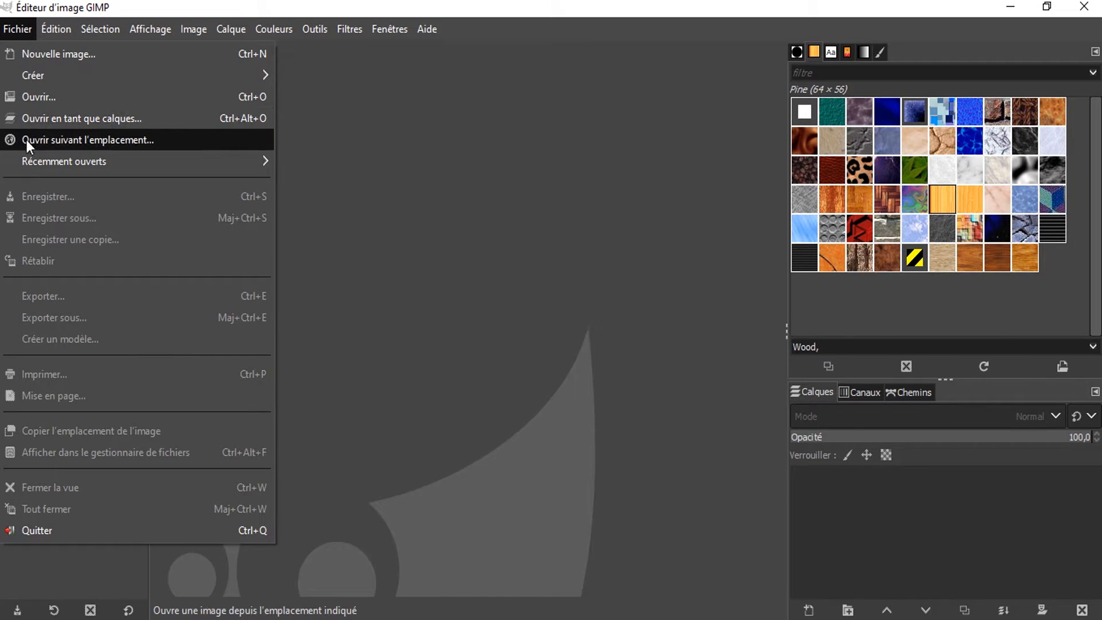
left_click(45, 97)
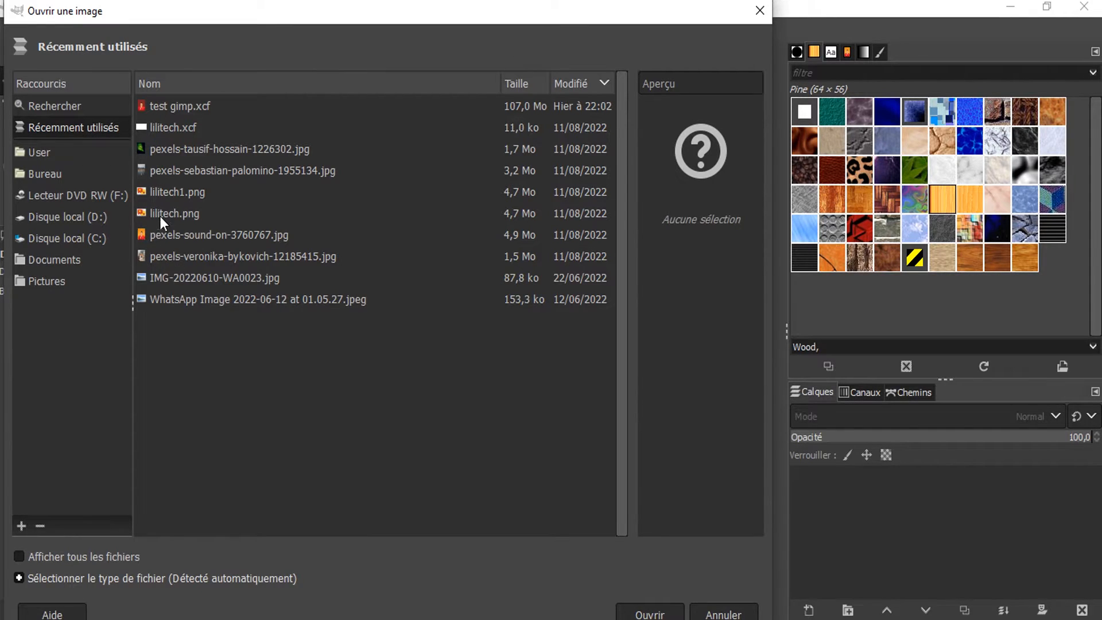
left_click(161, 231)
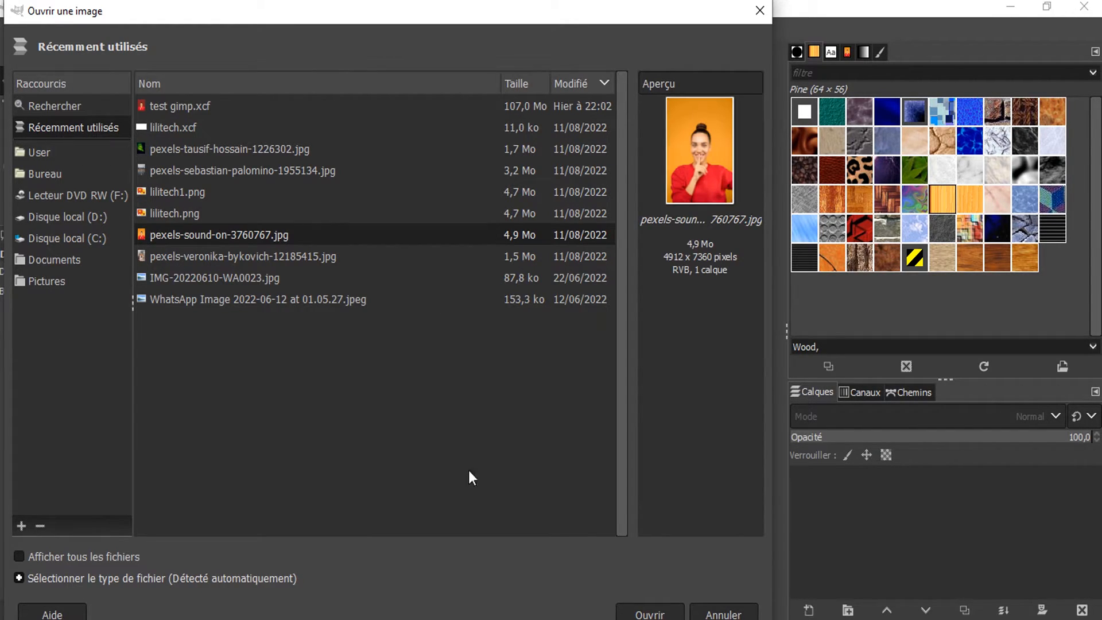
left_click(636, 613)
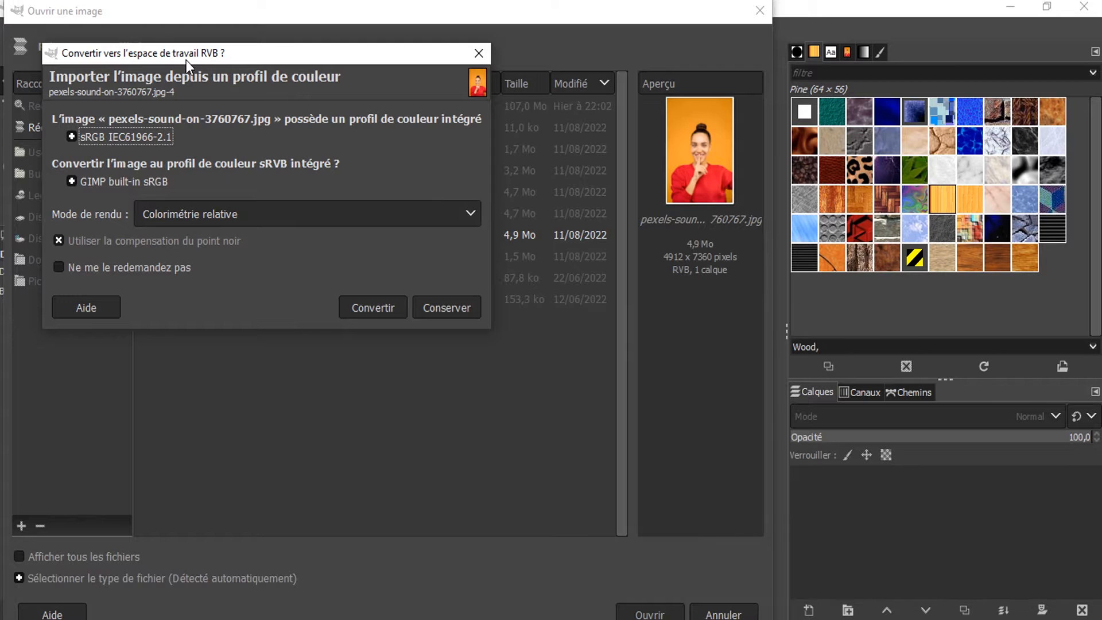
left_click(377, 309)
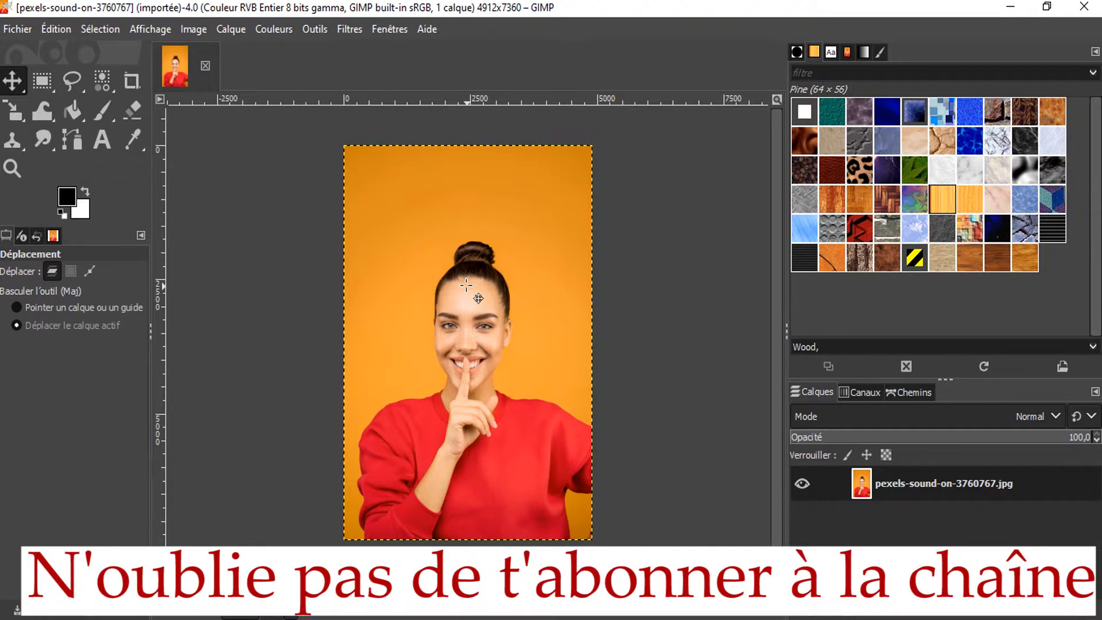
- Add an alpha channel to the pexels-sound-on-3760767.jpg layer
left_click(897, 484)
right_click(896, 483)
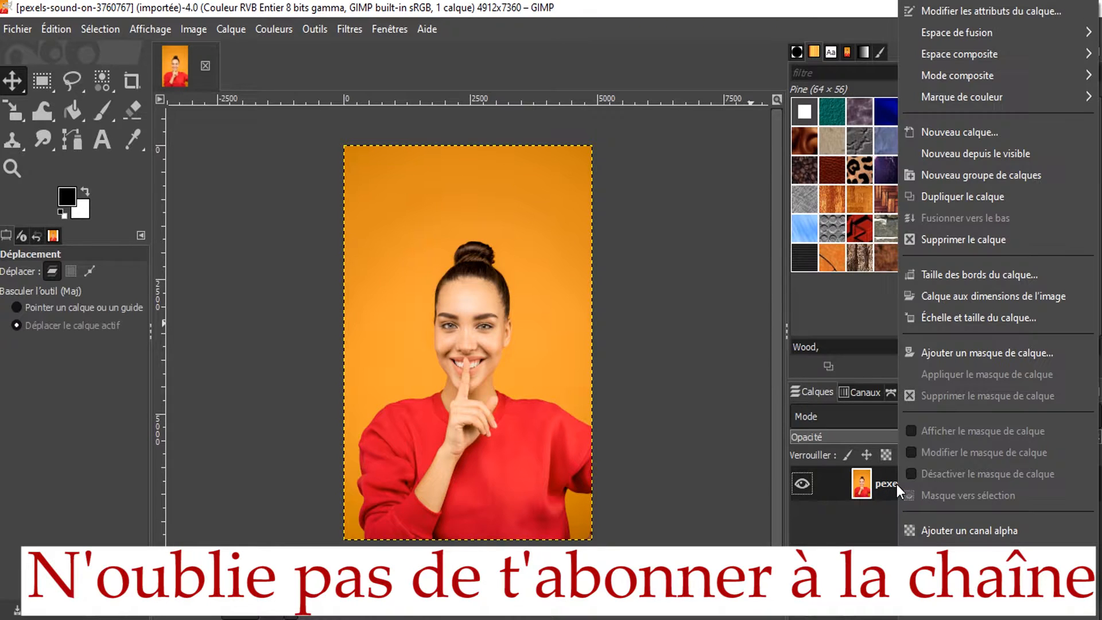
left_click(926, 532)
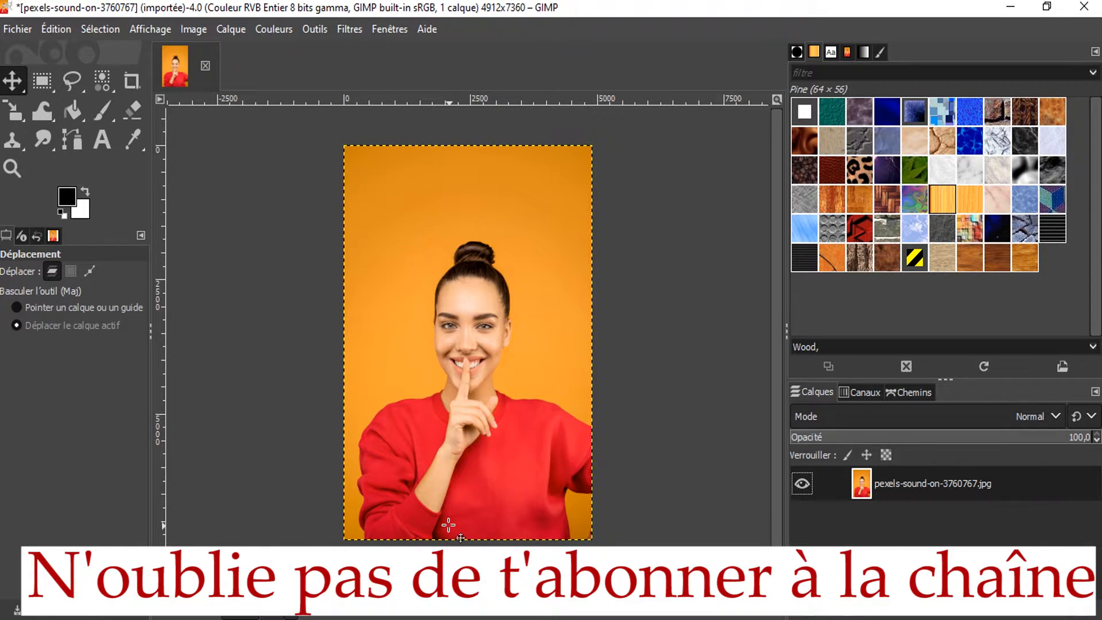
- Start a path in design mode with the Paths tool, placing nodes from the woman's left-hand cheek edge up past the temple
left_click(76, 144)
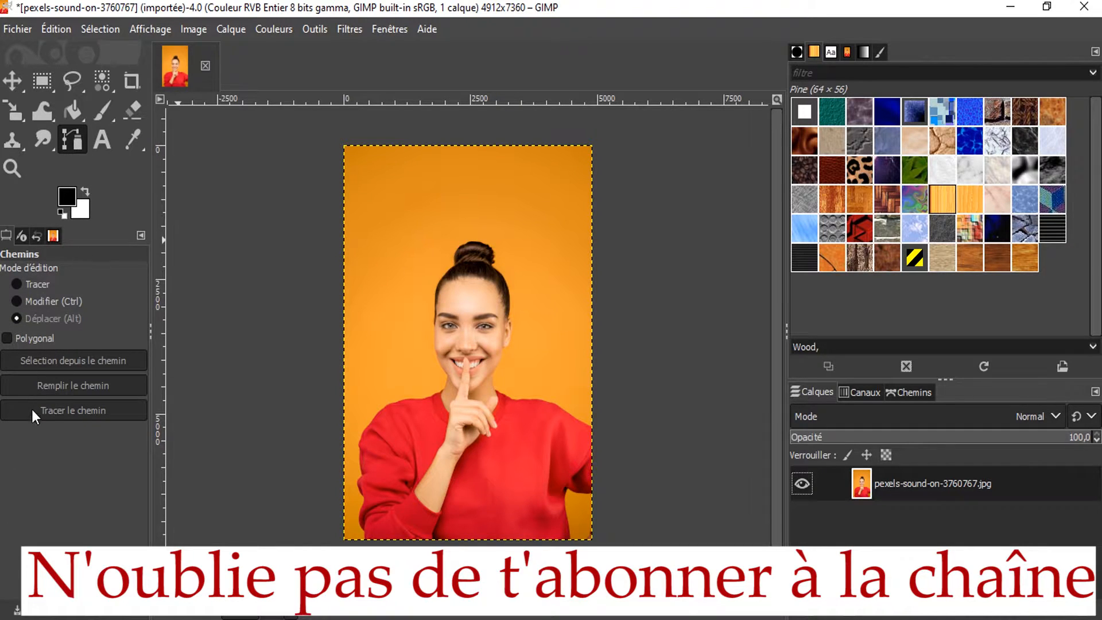
left_click(16, 285)
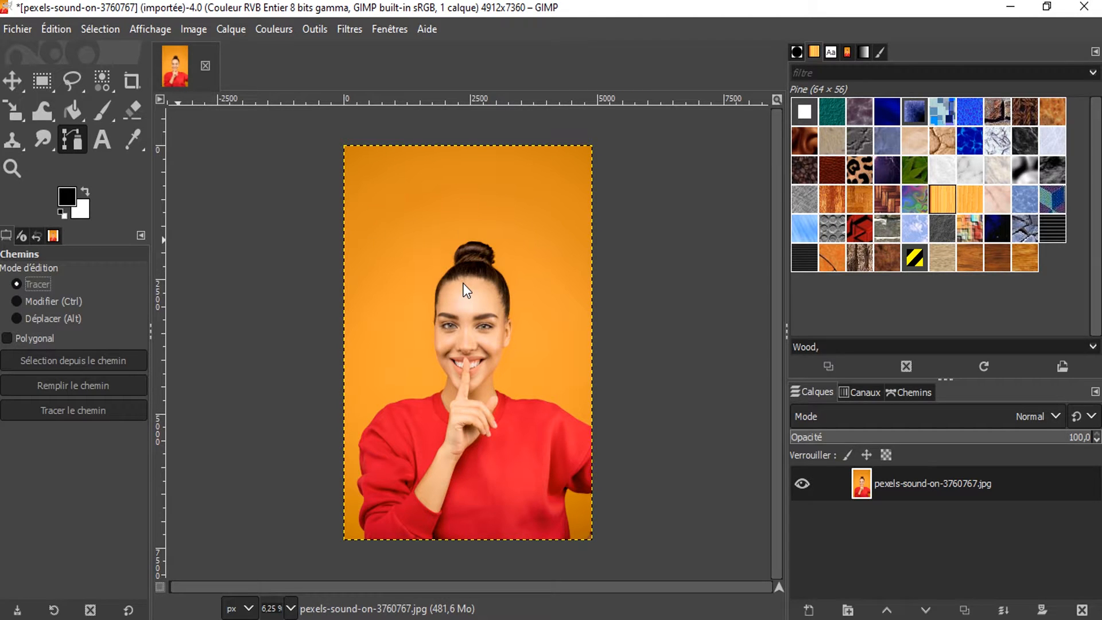
scroll(463, 283, "up", 5)
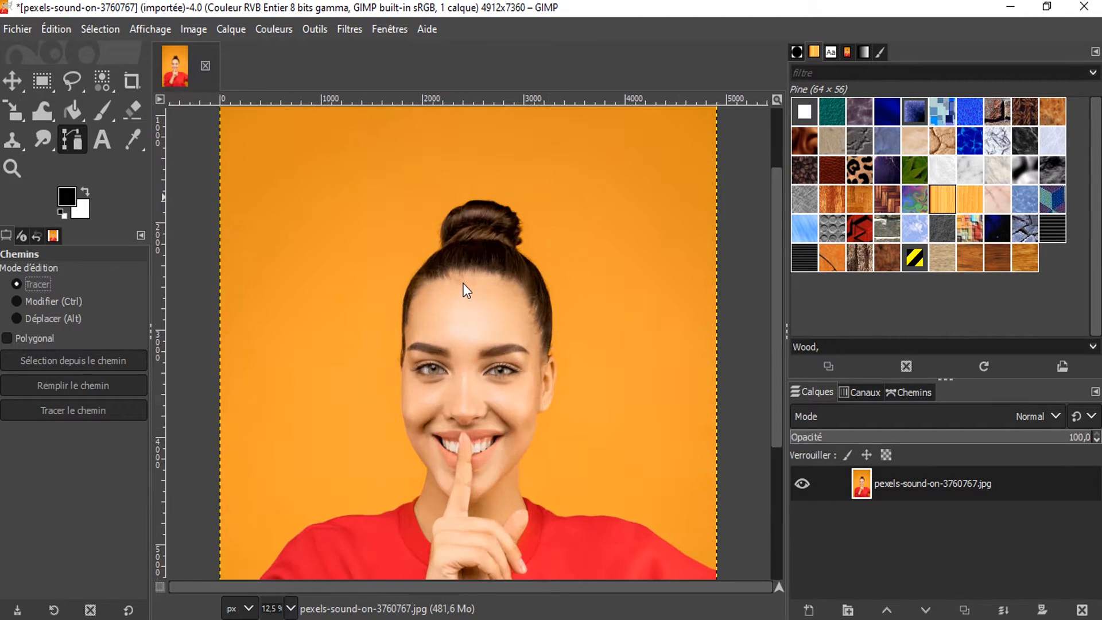
scroll(463, 284, "up", 1)
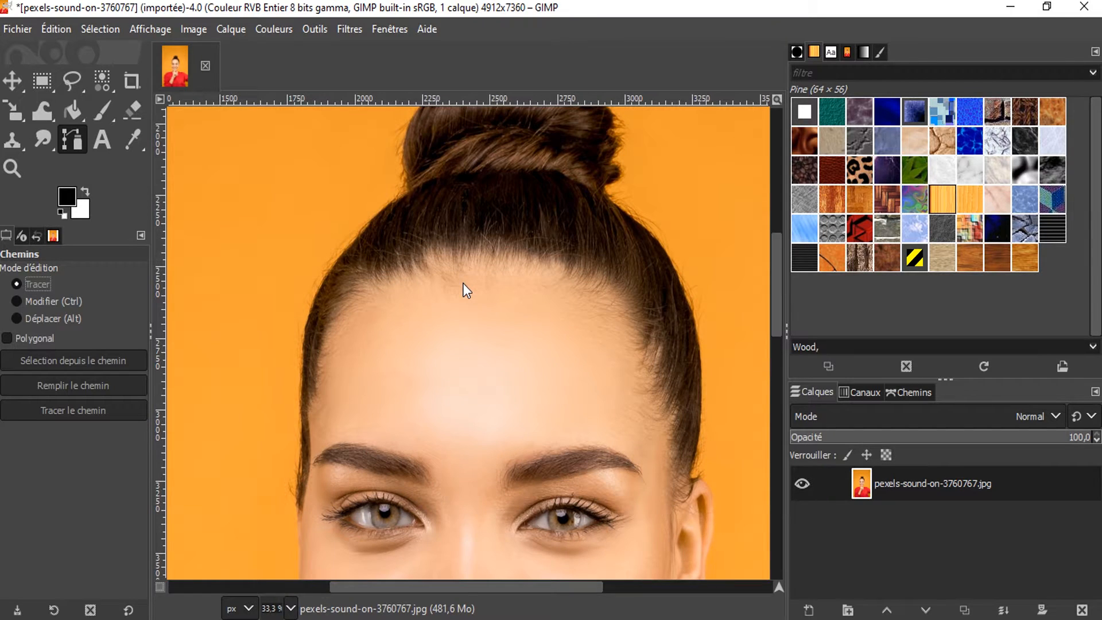
scroll(304, 450, "down", 3)
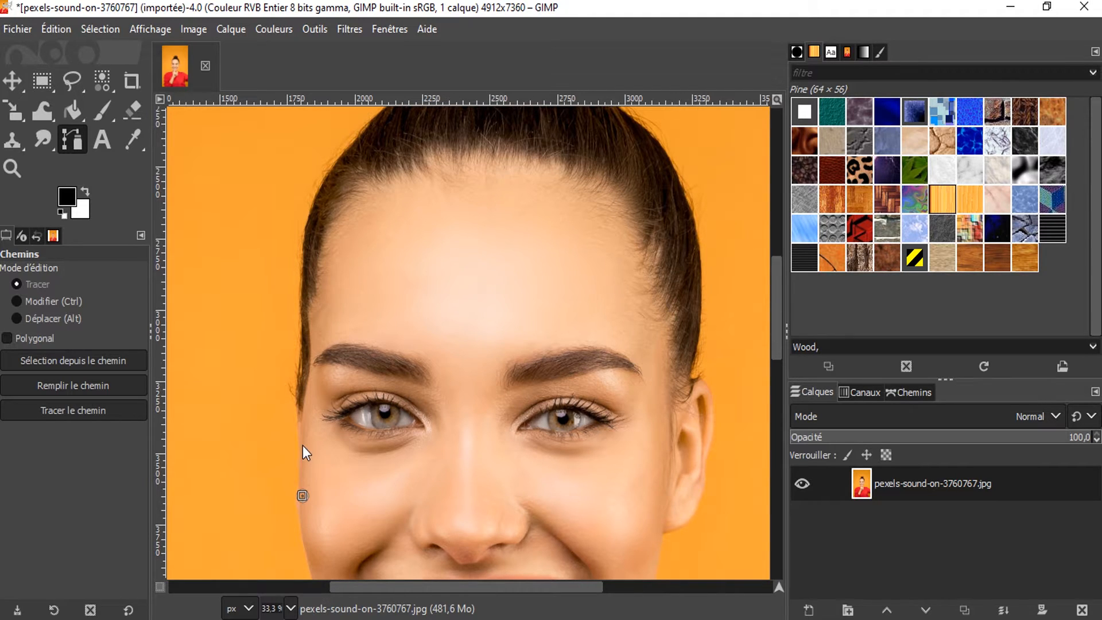
left_click(301, 449)
left_click(298, 404)
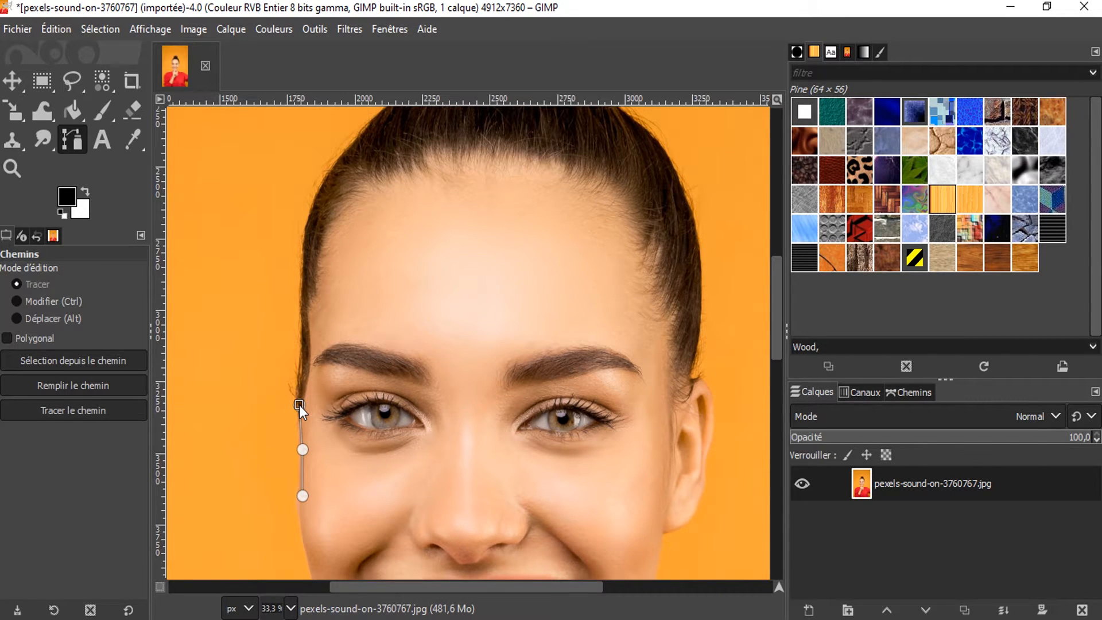
left_click(303, 370)
left_click(304, 329)
left_click(305, 287)
- Bend the path segments beside the temple and eyebrow so they follow the outer edge of the hair
scroll(307, 258, "up", 1)
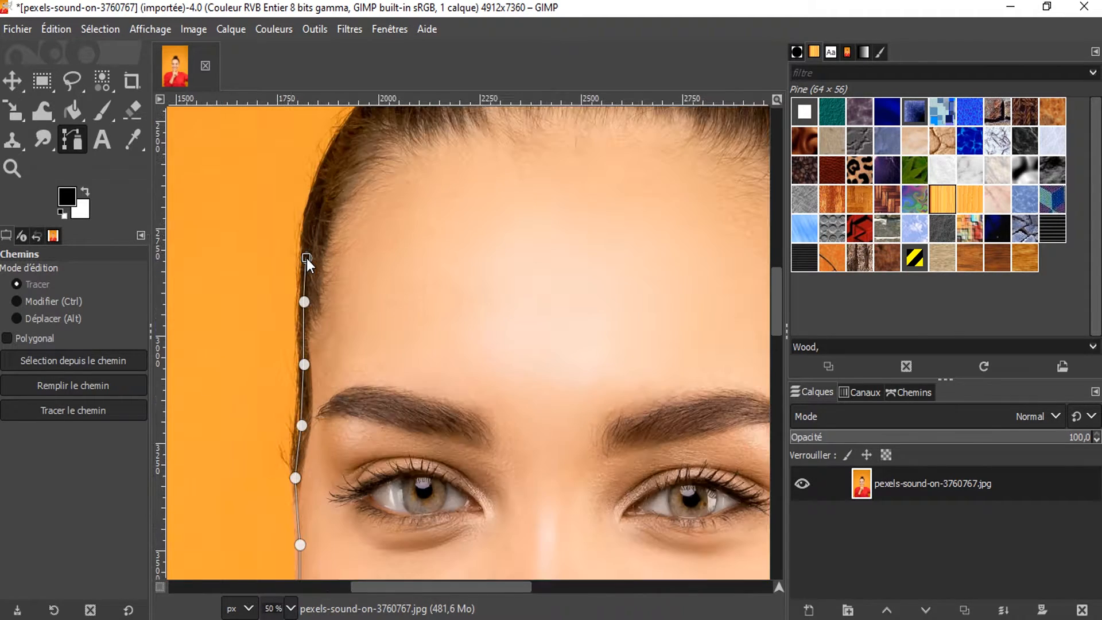
scroll(306, 258, "up", 1)
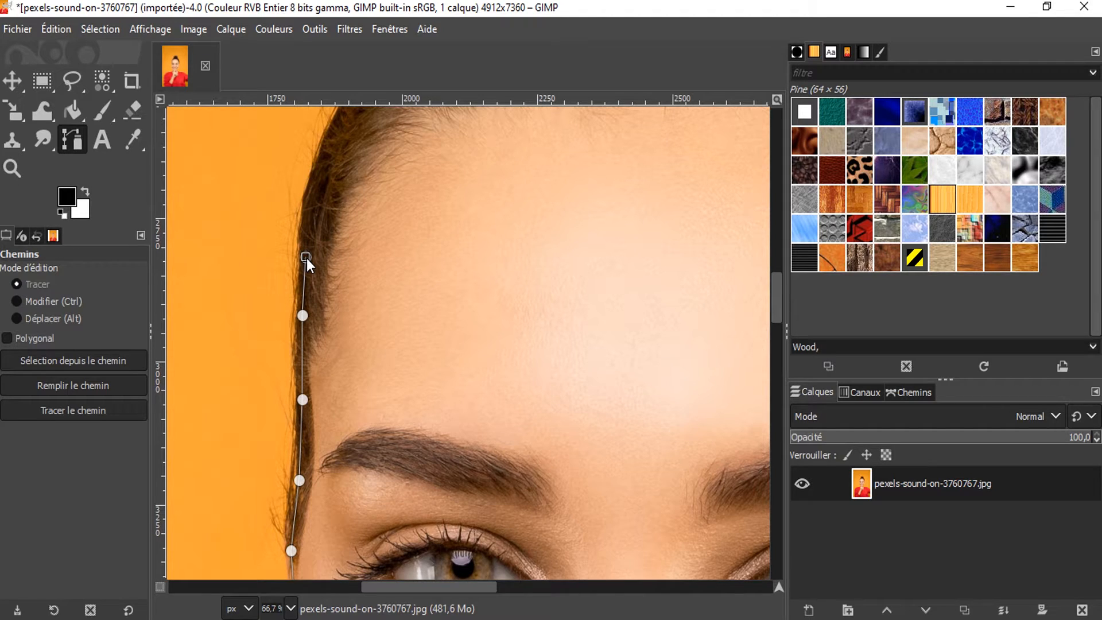
left_click(303, 341)
scroll(302, 338, "up", 3)
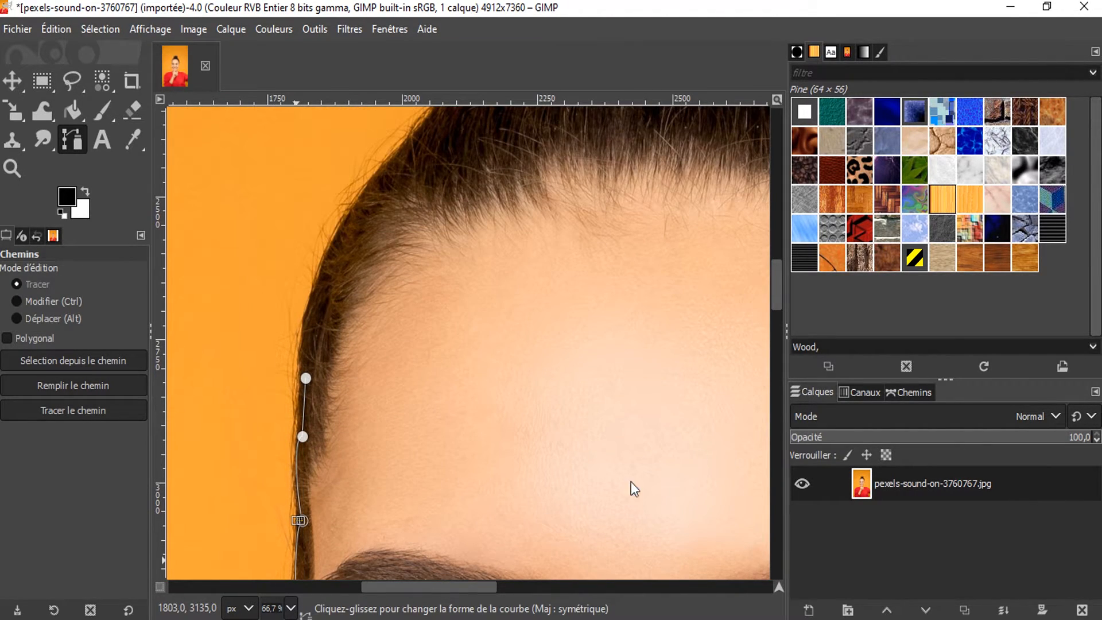
left_click_drag(779, 275, 778, 292)
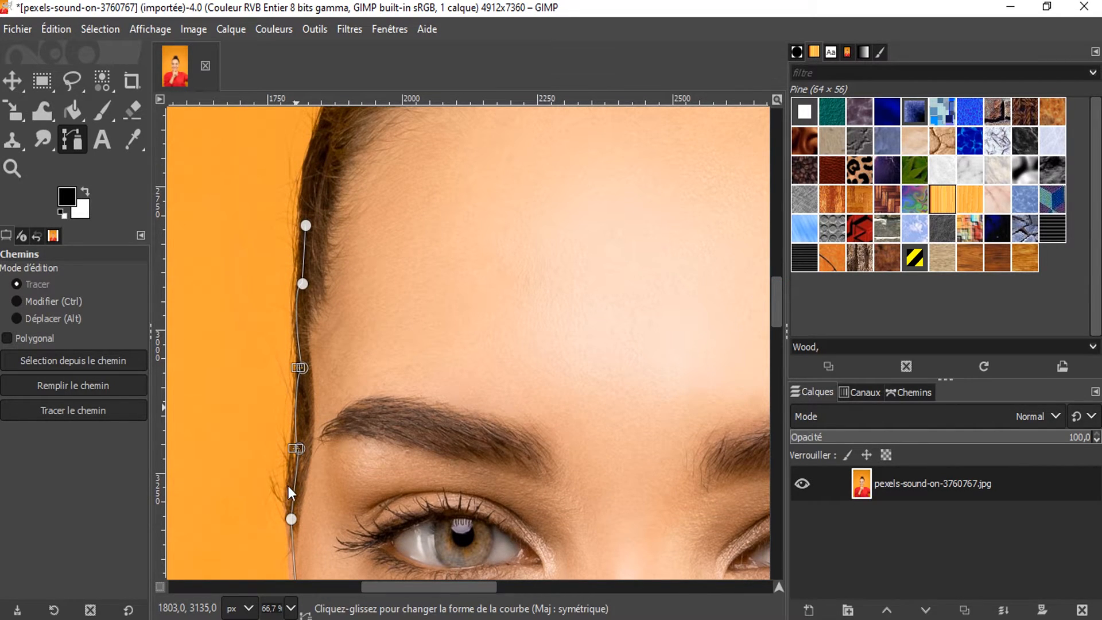
left_click_drag(294, 487, 287, 488)
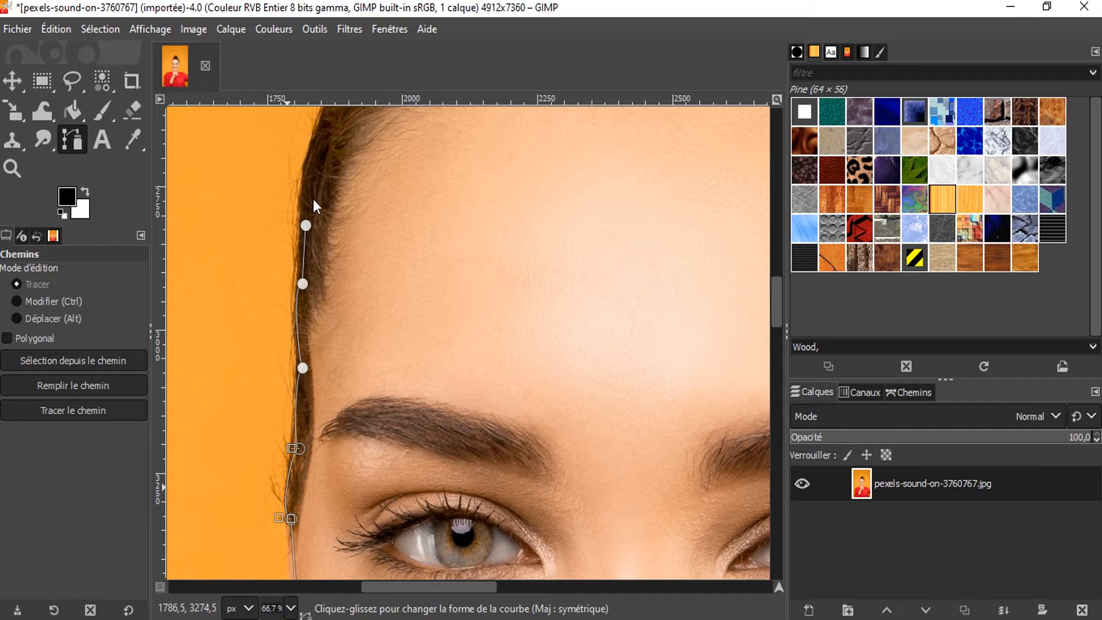
- Continue the path from its last node with two more nodes up the side of the hair
left_click(317, 179)
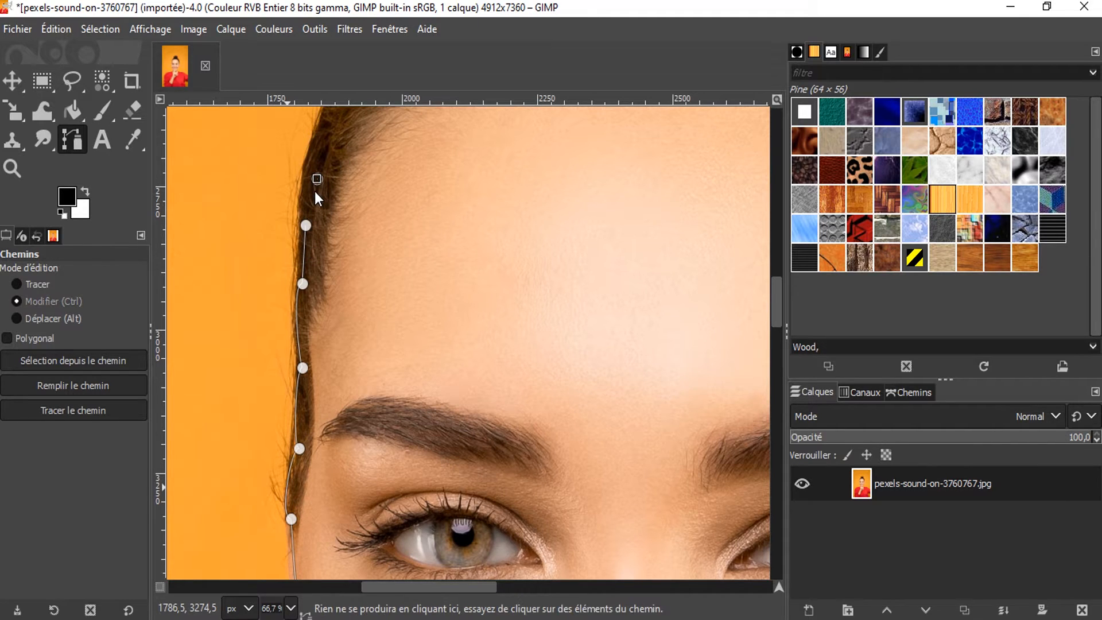
key("ctrl+z")
left_click(307, 224)
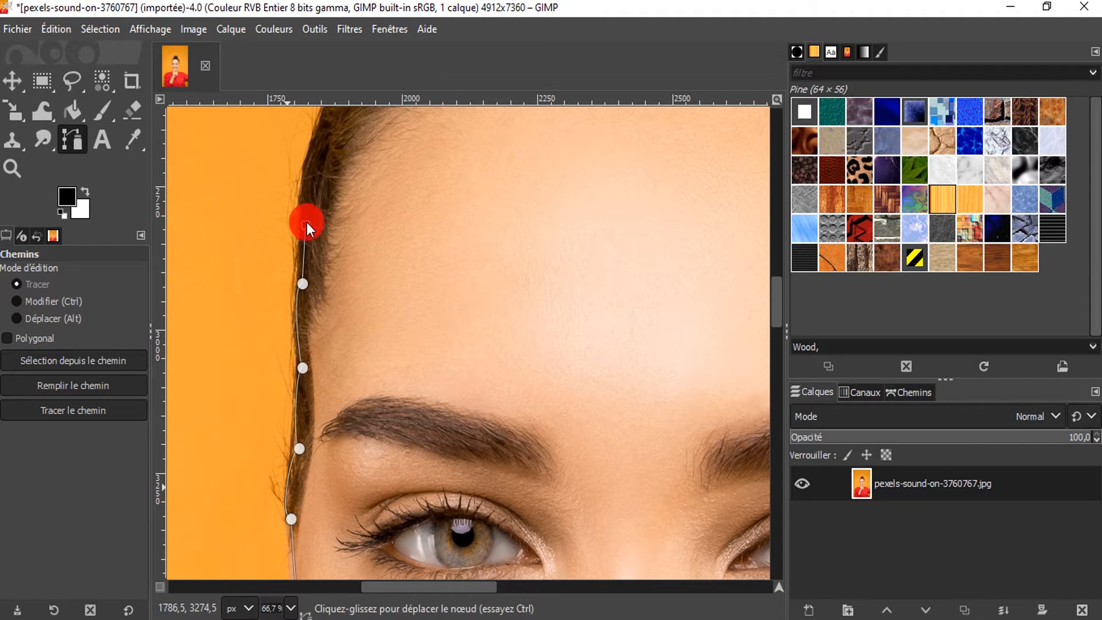
left_click(305, 173)
left_click(321, 121)
- Extend the path along the curve of the hair to the base of the bun and bend its segments to the outline
left_click_drag(779, 306, 779, 274)
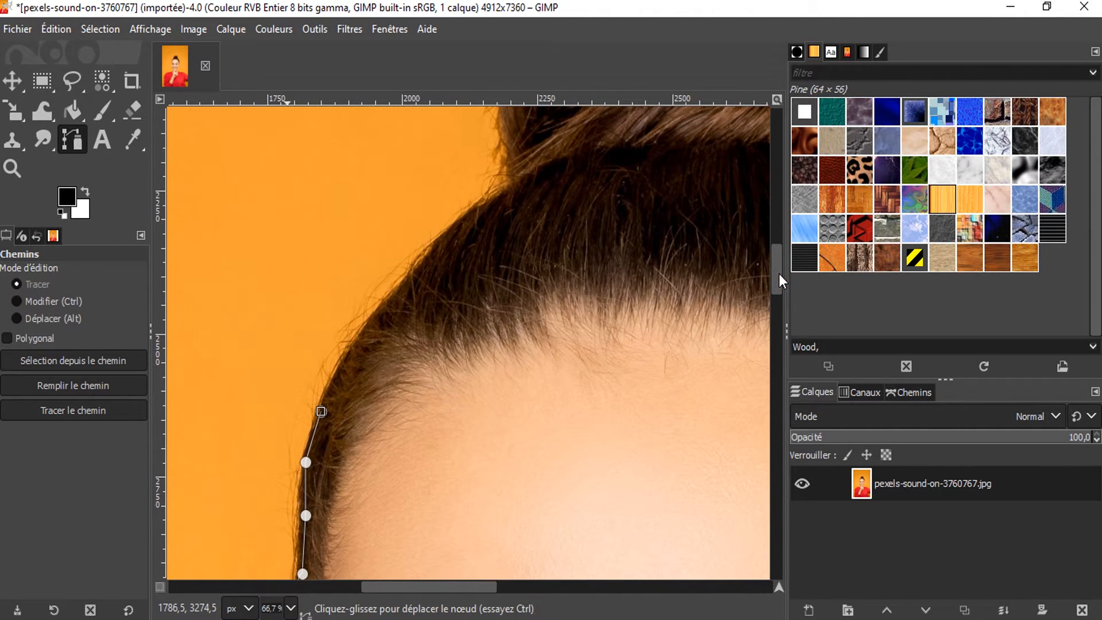
left_click(344, 359)
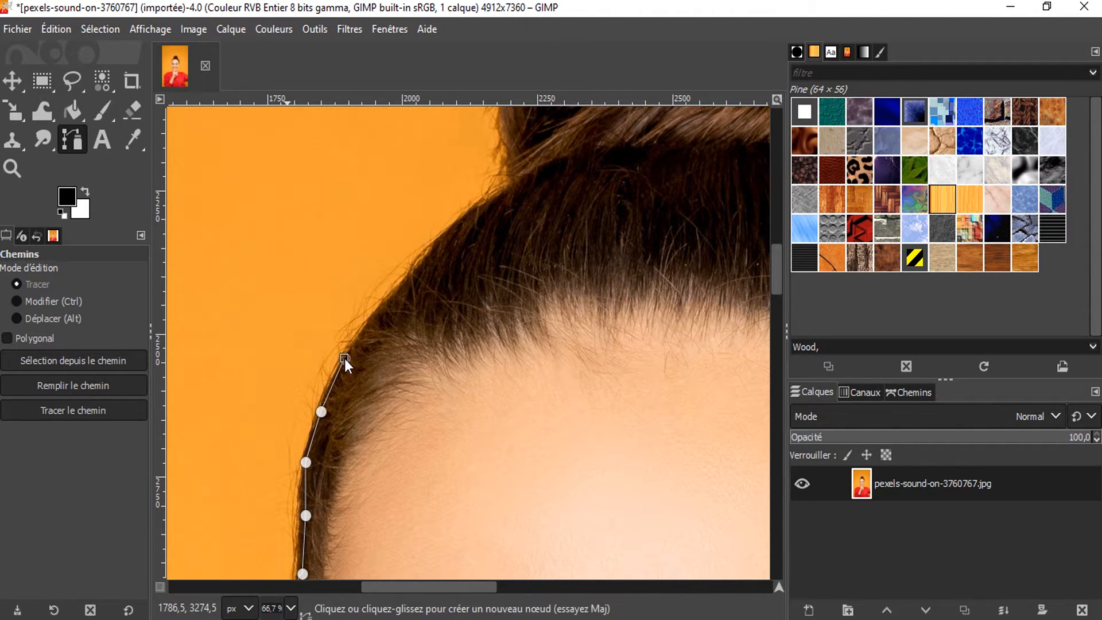
left_click(389, 298)
left_click(434, 253)
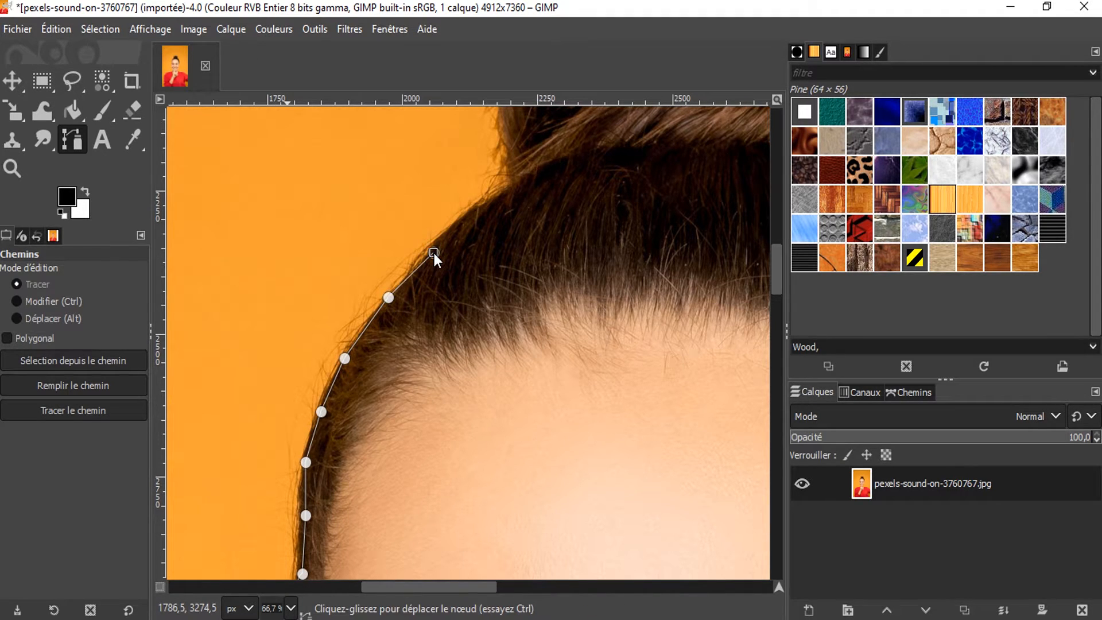
left_click(484, 206)
left_click(452, 232)
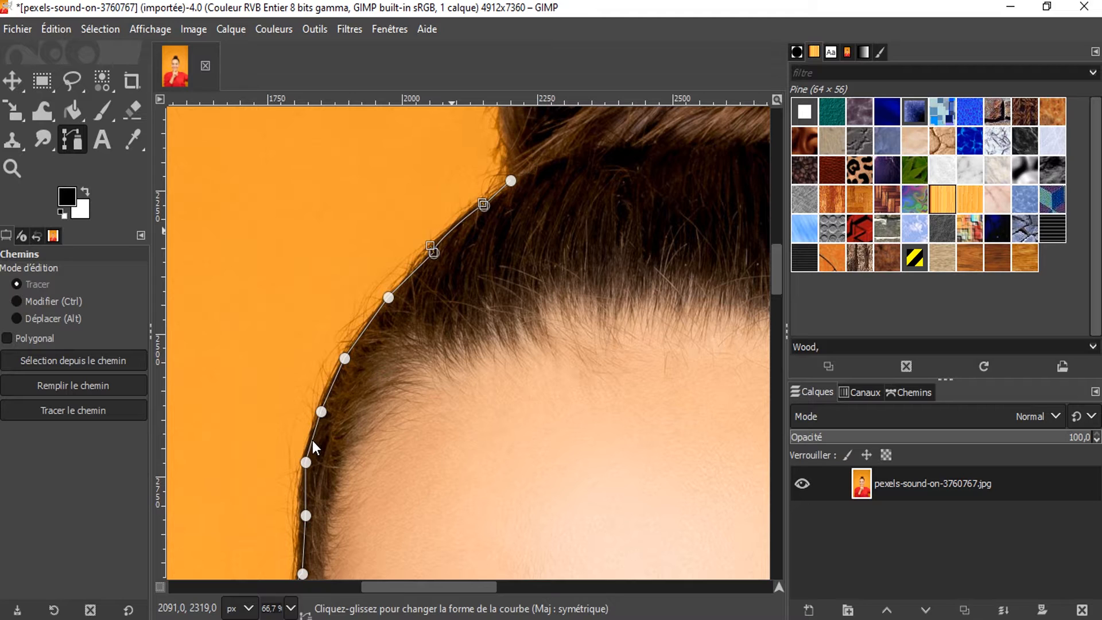
left_click(333, 383)
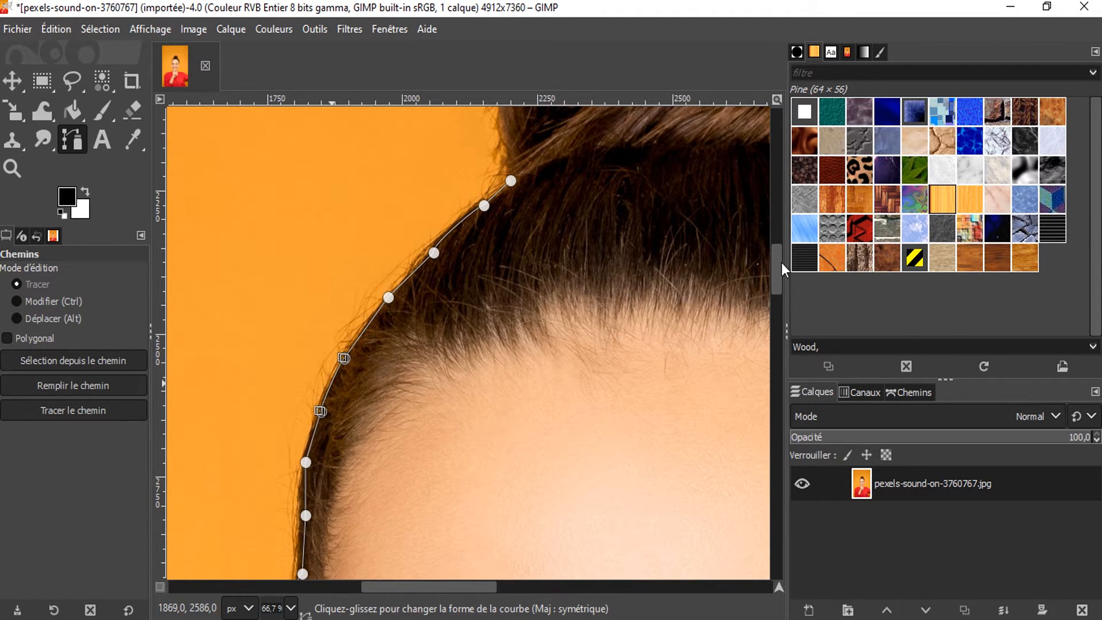
- Extend the path with nodes from the base of the bun up its left side to the top
left_click_drag(781, 263, 784, 229)
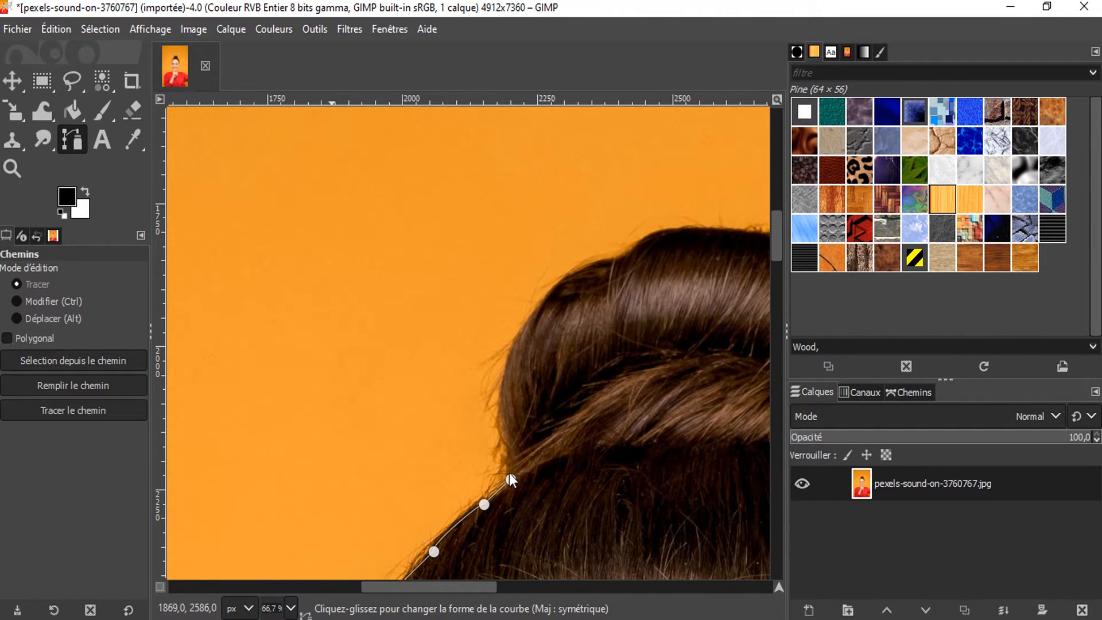
left_click(507, 443)
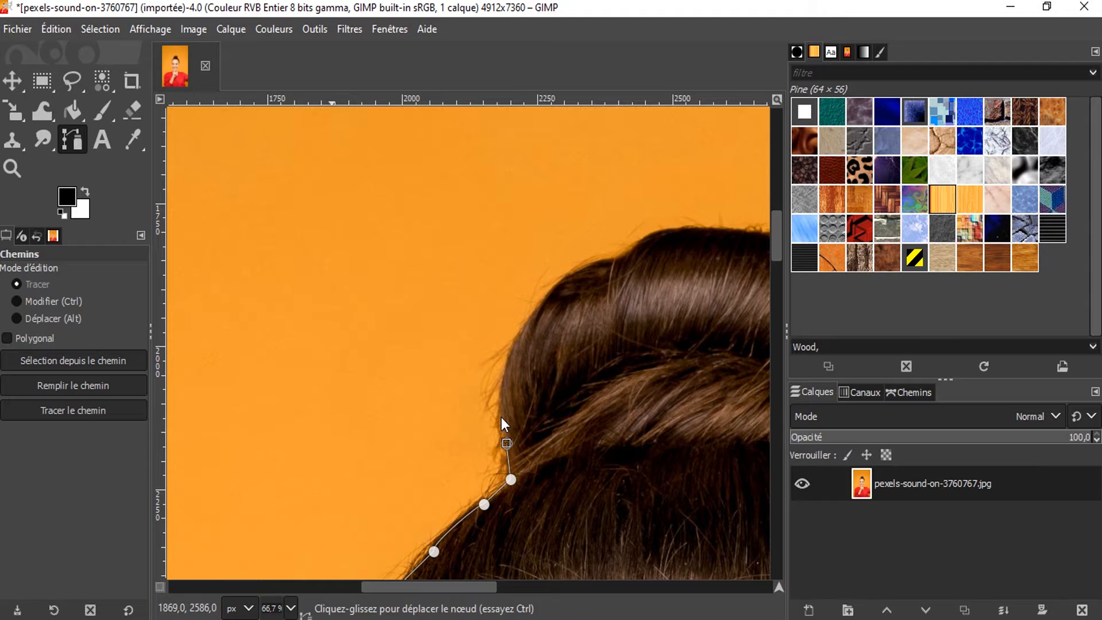
left_click(501, 418)
left_click(553, 298)
left_click(614, 261)
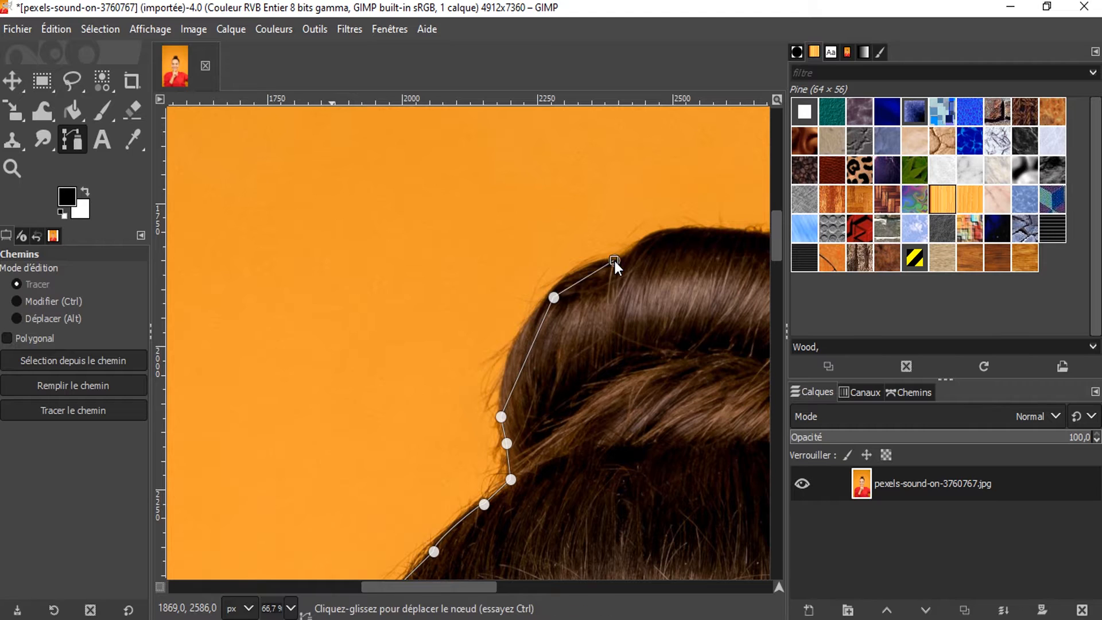
left_click(690, 231)
- Curve the path segments on the bun's left and upper-left sides, adjusting their handles to match the hair outline
left_click(521, 359)
key("ctrl+z")
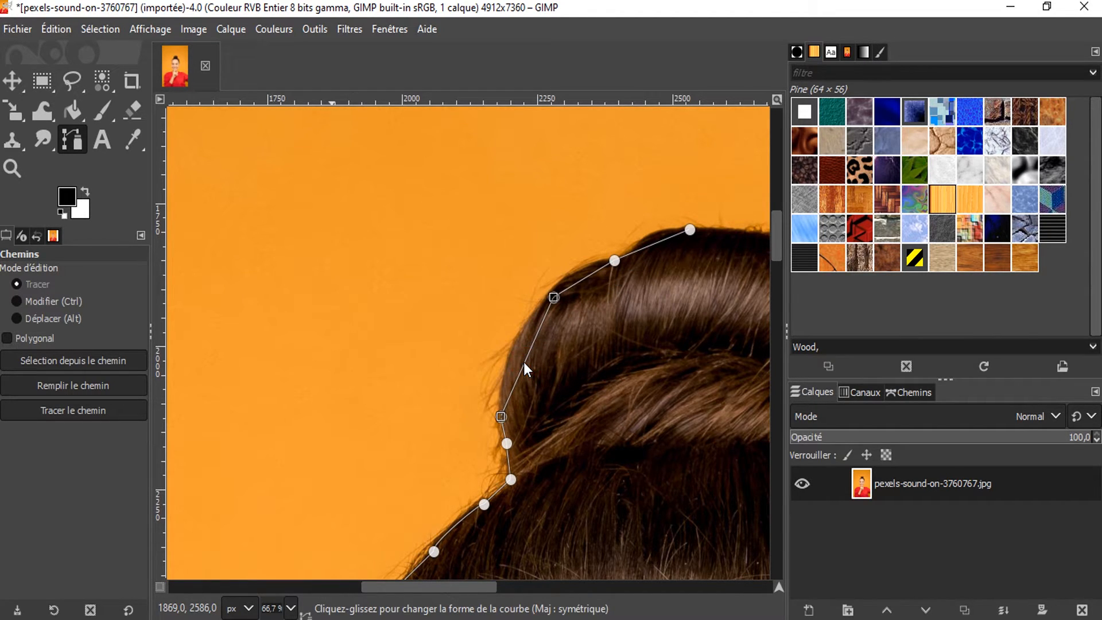
left_click_drag(524, 363, 517, 357)
mouse_move(516, 357)
left_mouse_down()
mouse_move(541, 301)
mouse_move(504, 343)
mouse_move(491, 323)
mouse_move(563, 368)
mouse_move(509, 344)
left_mouse_up()
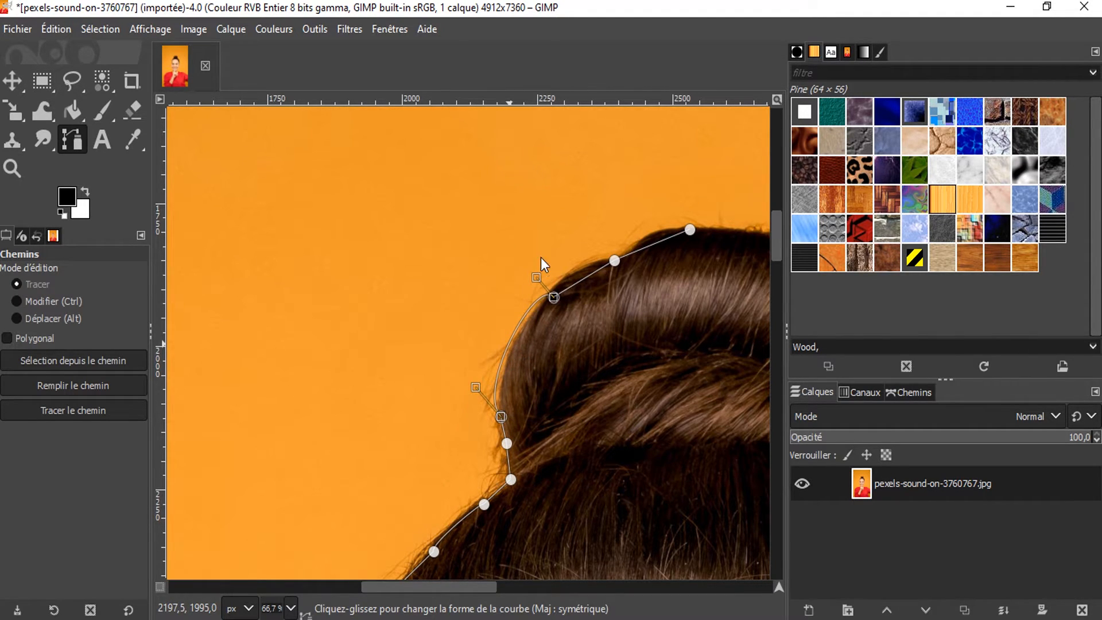
left_click_drag(536, 277, 518, 332)
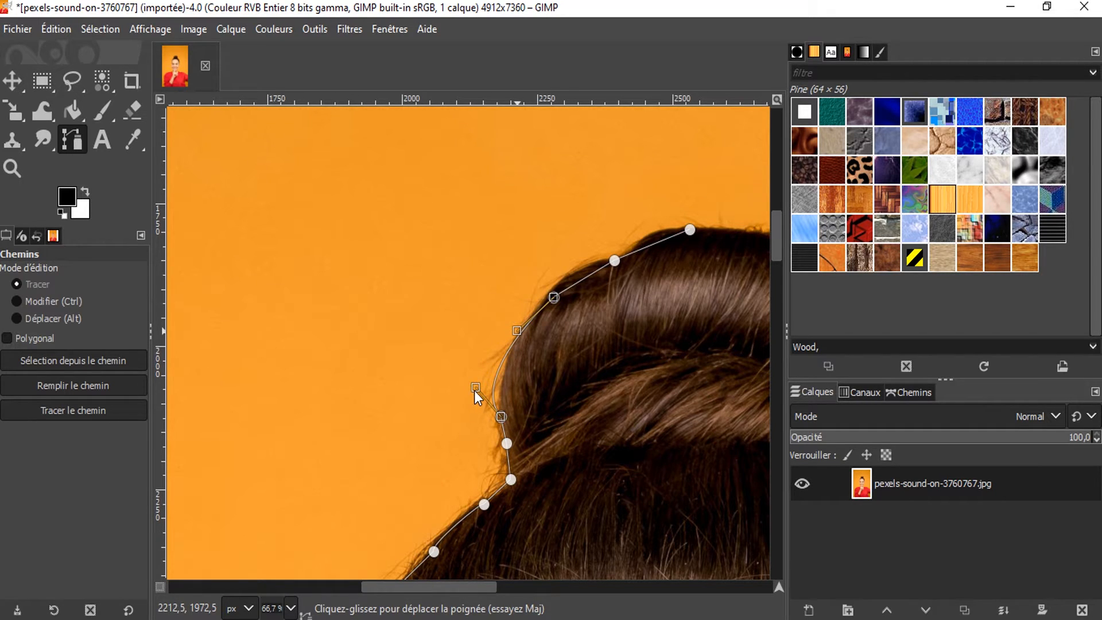
left_click_drag(475, 389, 495, 391)
left_click(580, 278)
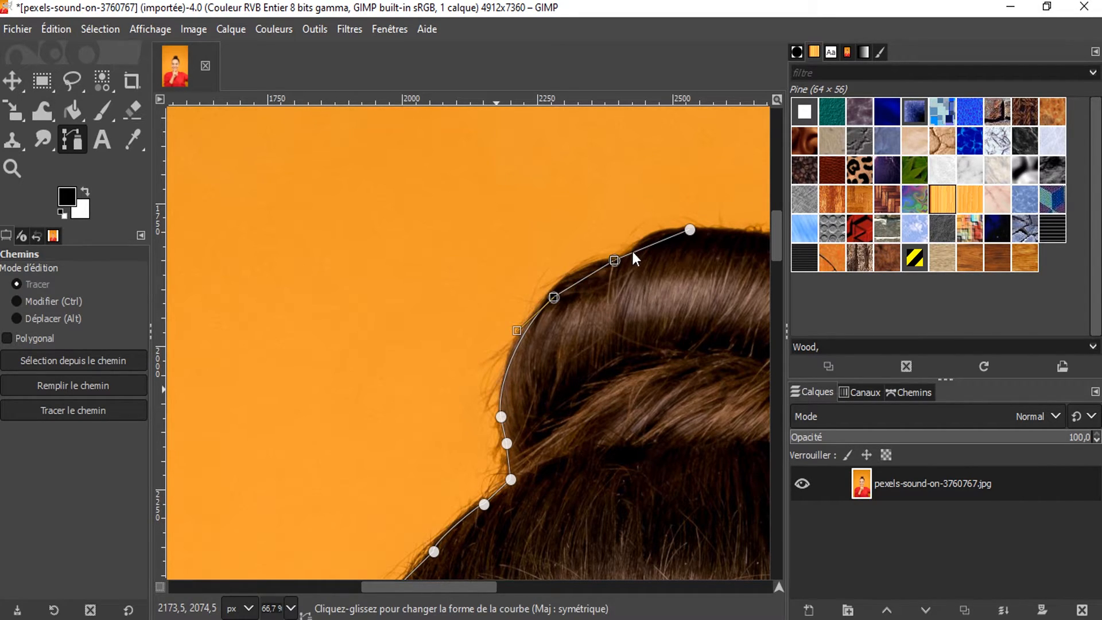
mouse_move(614, 260)
left_mouse_down()
mouse_move(612, 249)
mouse_move(583, 263)
mouse_move(603, 251)
left_mouse_up()
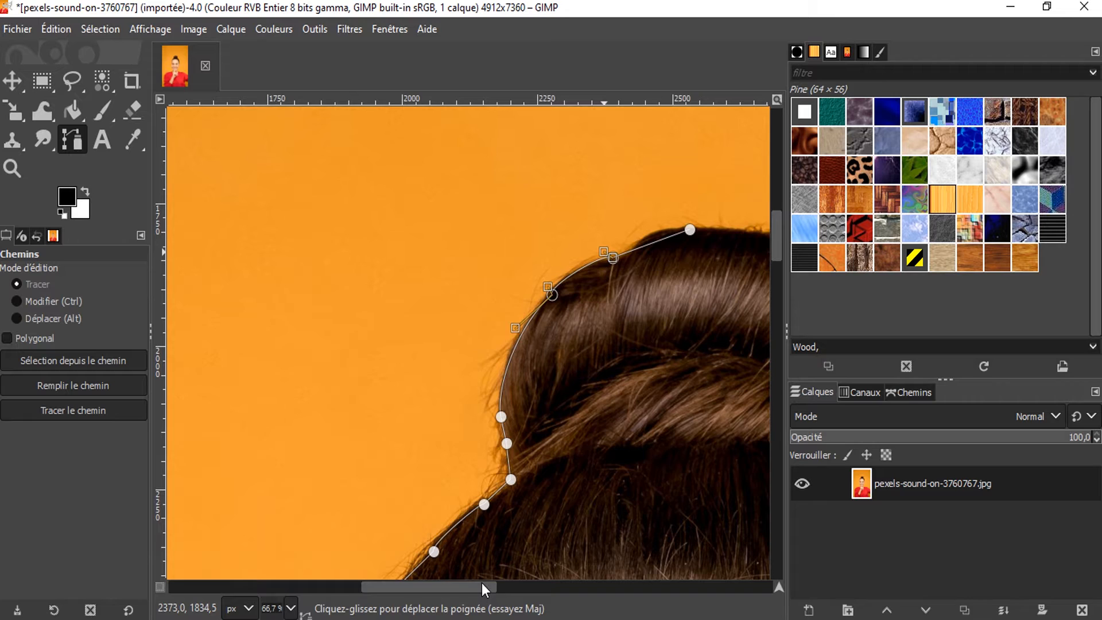
- Extend the path from its last node across the top of the bun and down its upper right side, following the bumps
left_click_drag(481, 583, 537, 580)
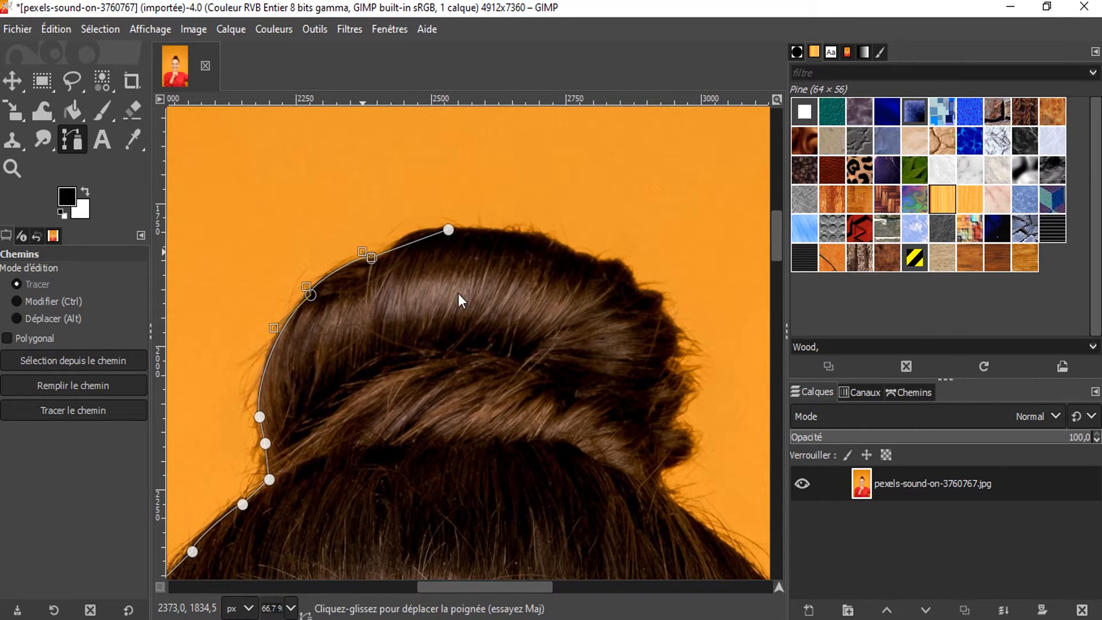
left_click(451, 229)
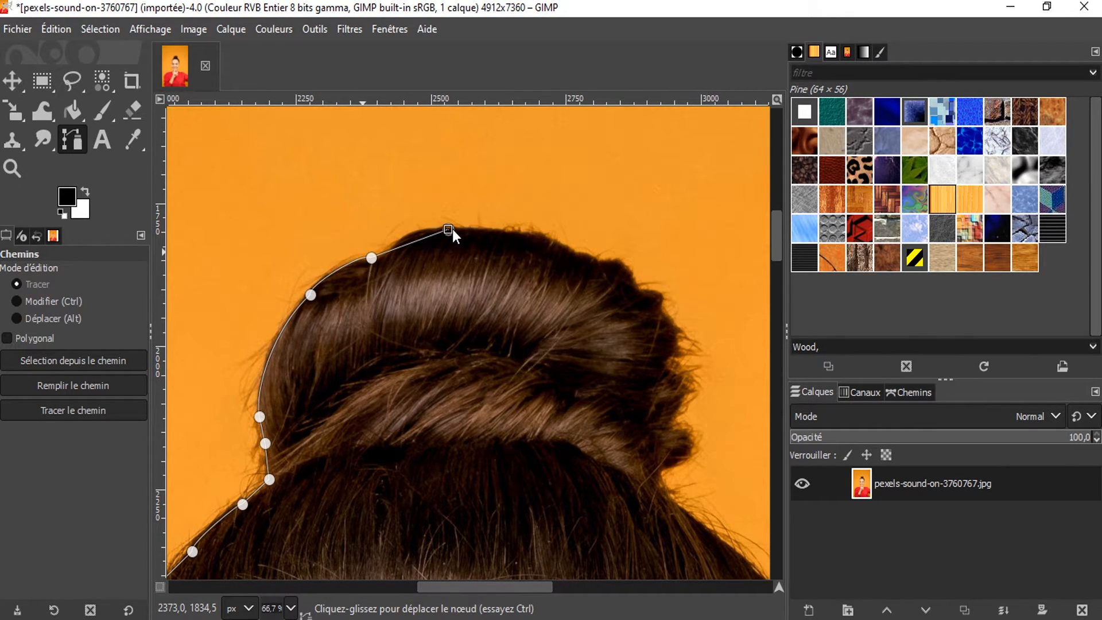
left_click(533, 233)
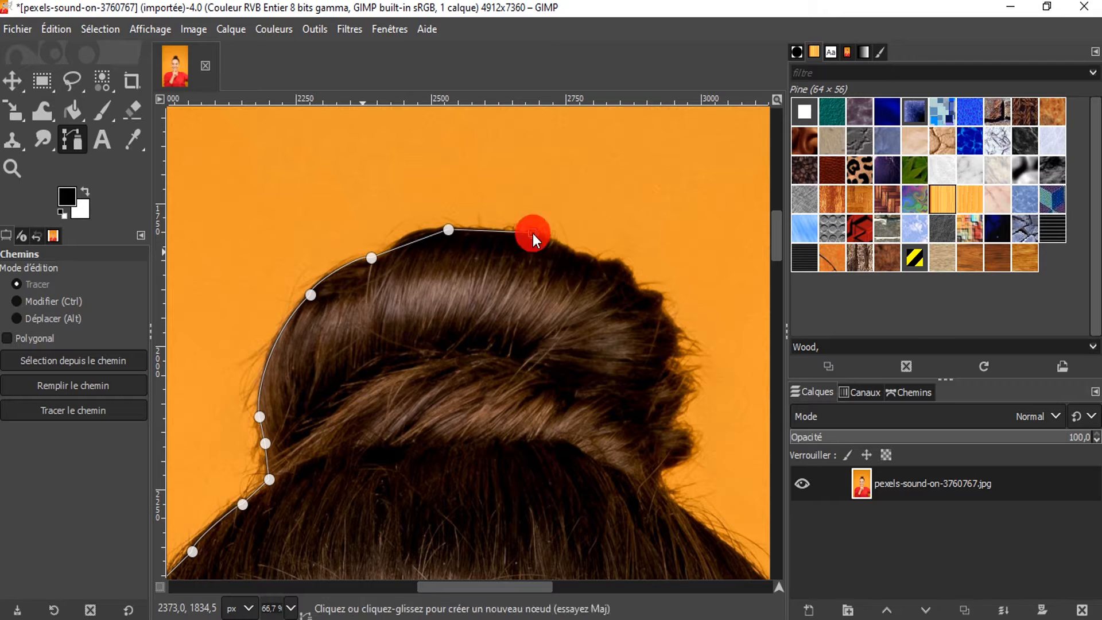
left_click(593, 262)
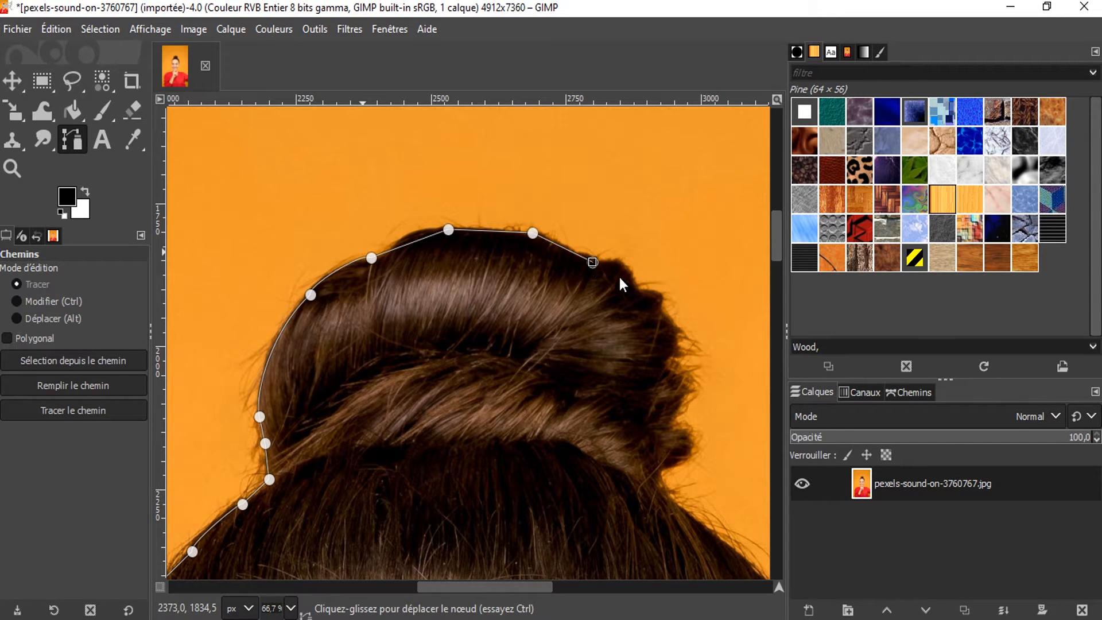
left_click(618, 263)
left_click(686, 376)
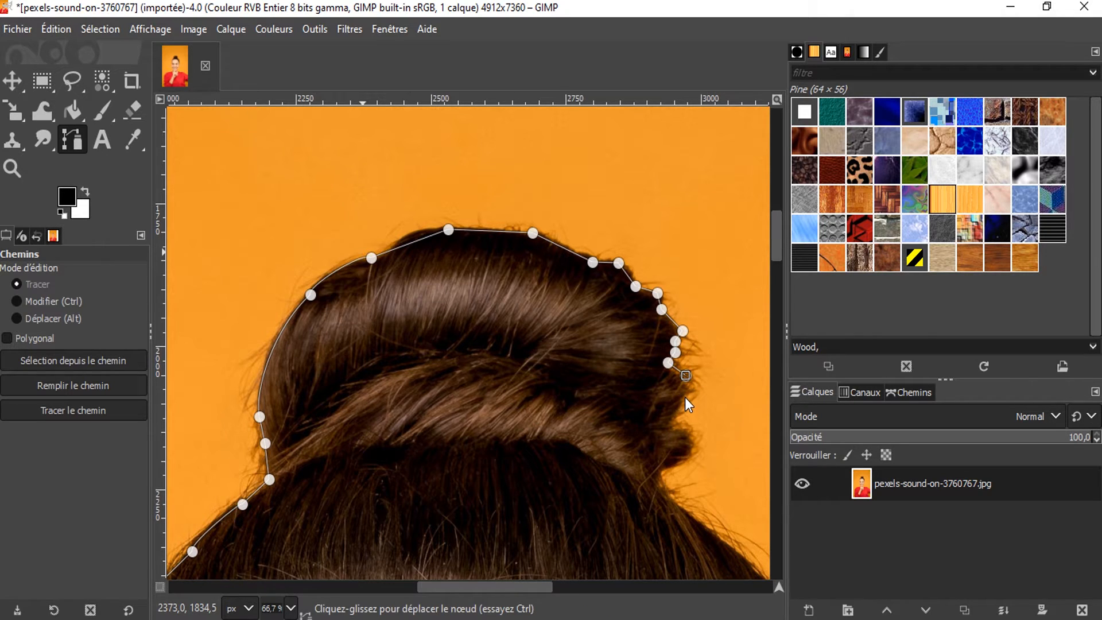
- Continue the path with closely spaced nodes down the bun's lower right side and around its base onto the head hair
left_click(684, 397)
left_click(675, 427)
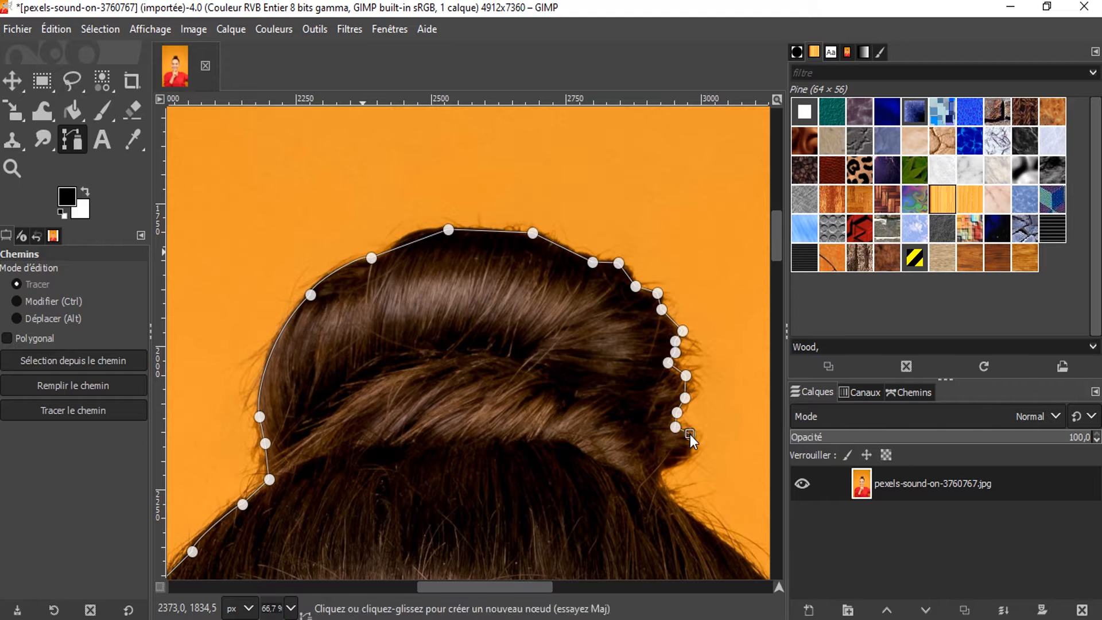
left_click(689, 434)
left_click(687, 459)
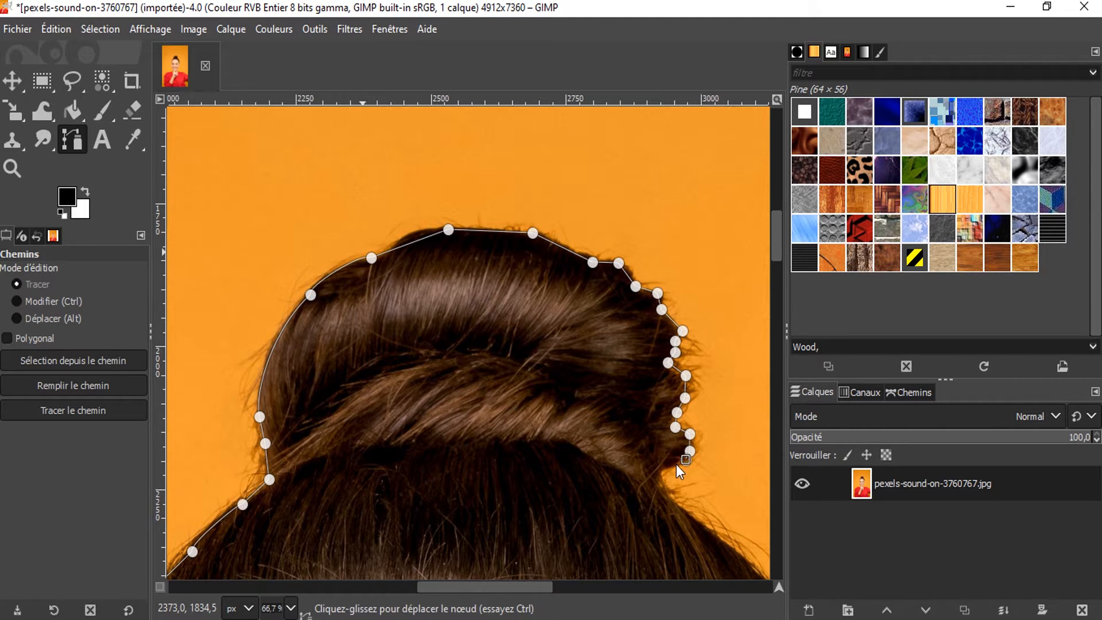
left_click(672, 464)
left_click(663, 486)
- Curve the path segments along the top of the bun, adjusting their handles to match the hair outline
left_click(429, 238)
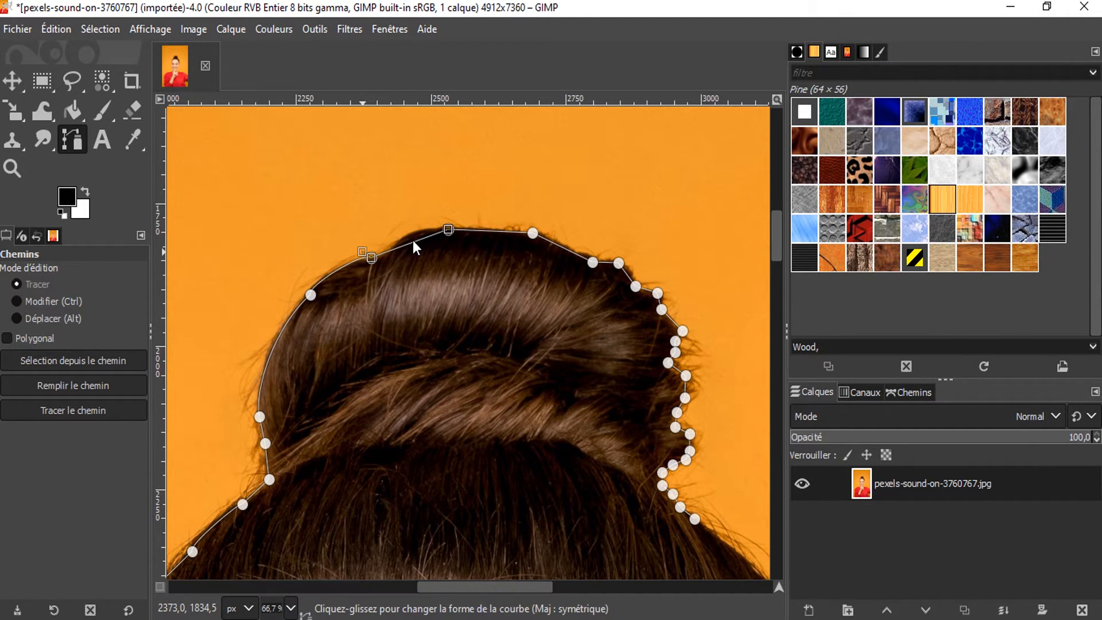
left_click_drag(413, 241, 413, 236)
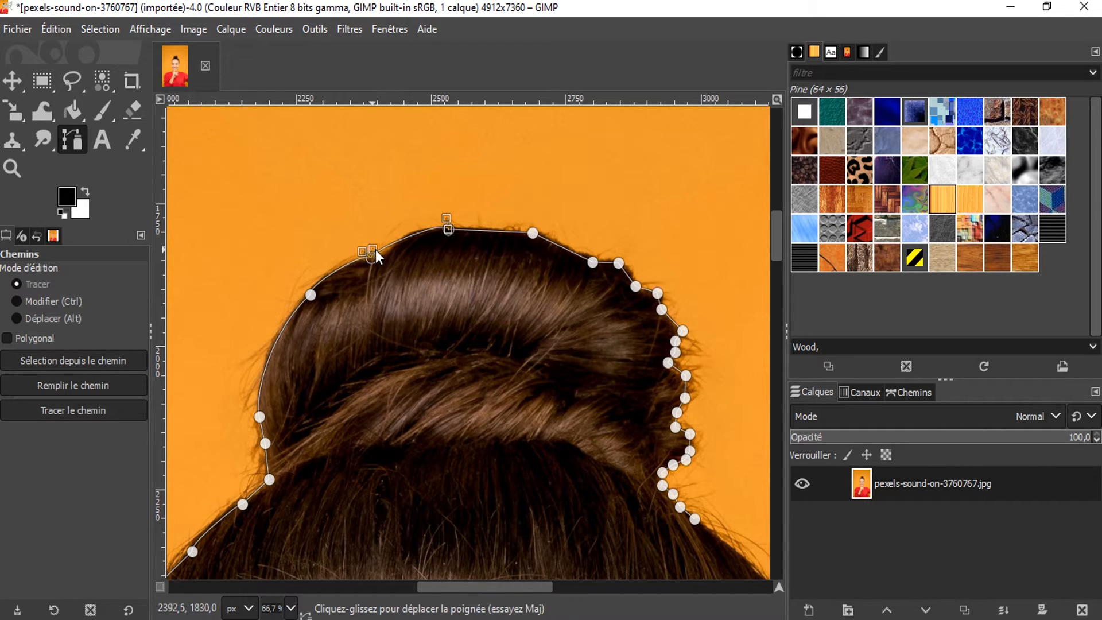
mouse_move(375, 250)
left_mouse_down()
mouse_move(388, 247)
mouse_move(387, 258)
left_mouse_up()
left_click_drag(444, 219, 414, 223)
left_click(488, 230)
left_click_drag(487, 229, 488, 229)
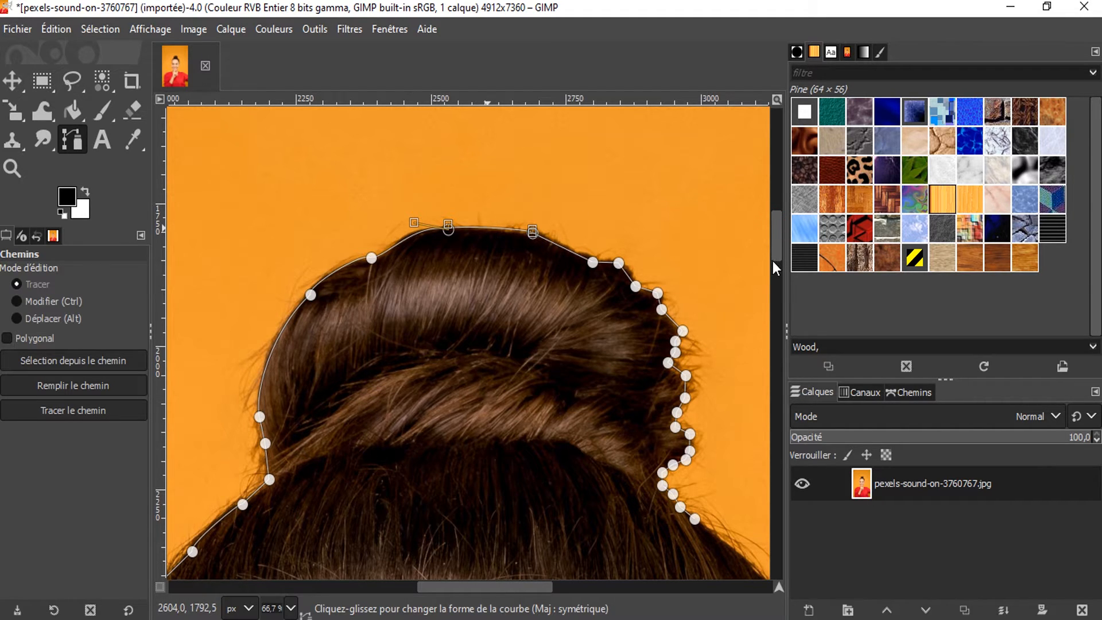
- Extend the path from the base of the bun down the right curve of the head hair to forehead level
scroll(771, 281, "down", 5)
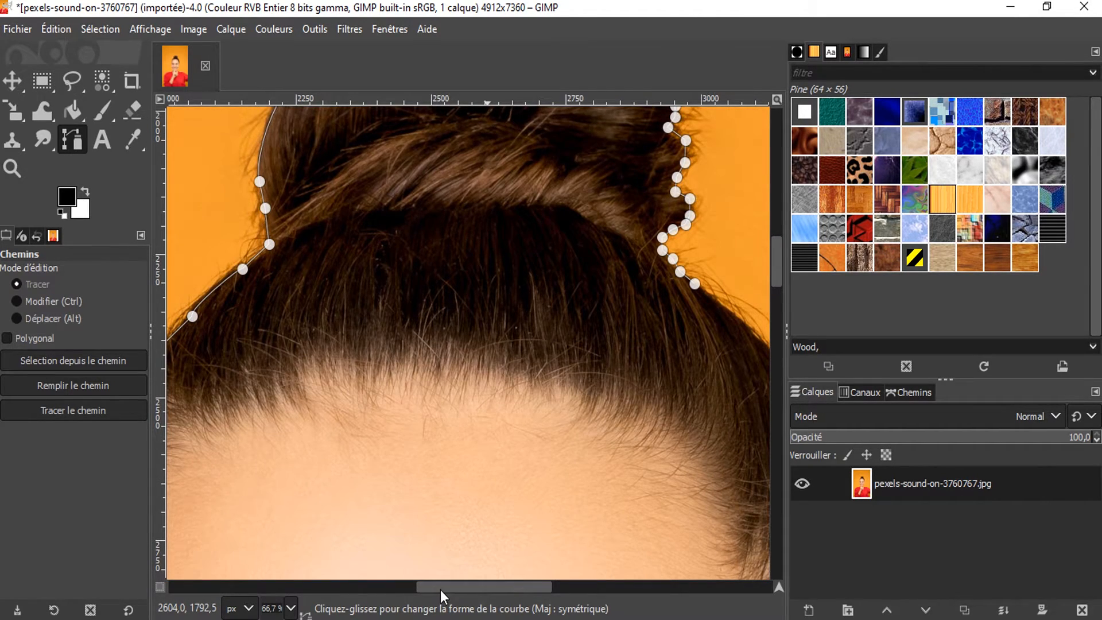
left_click_drag(440, 590, 509, 586)
left_click(391, 286)
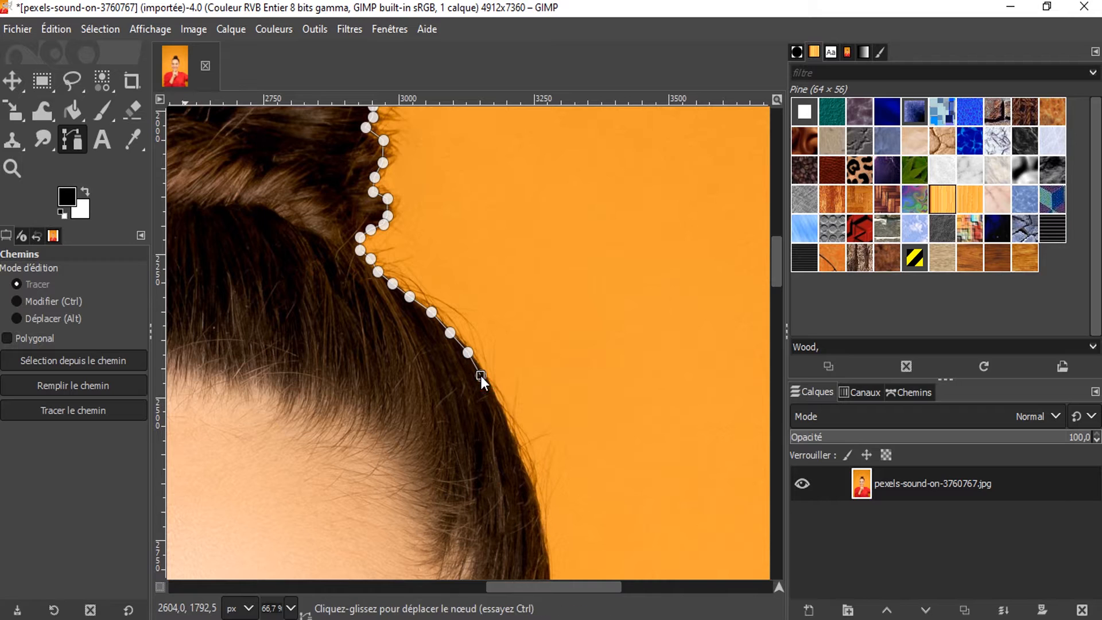
left_click(492, 395)
left_click(545, 546)
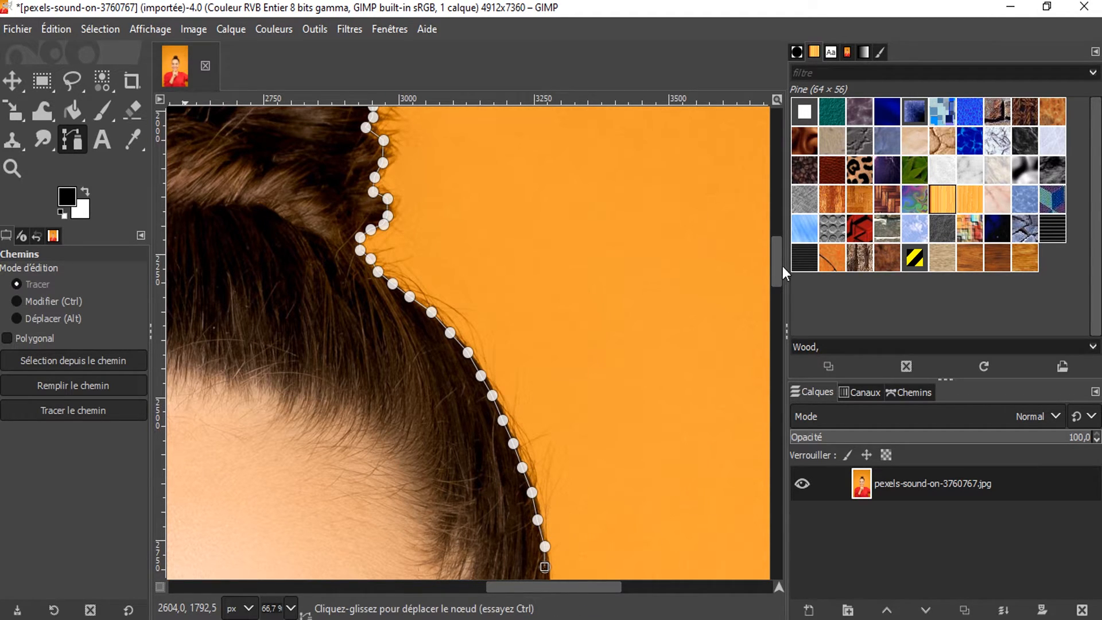
- Continue the path down the right edge of the hair at the temple to the top of the ear
left_click_drag(780, 264, 774, 299)
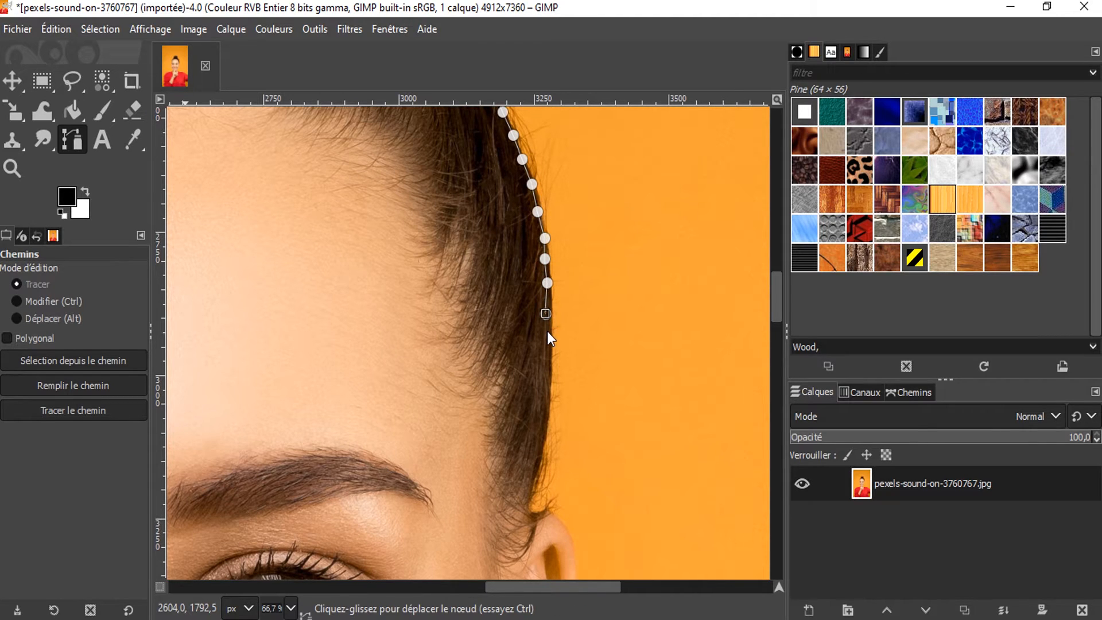
left_click(547, 379)
left_click(529, 511)
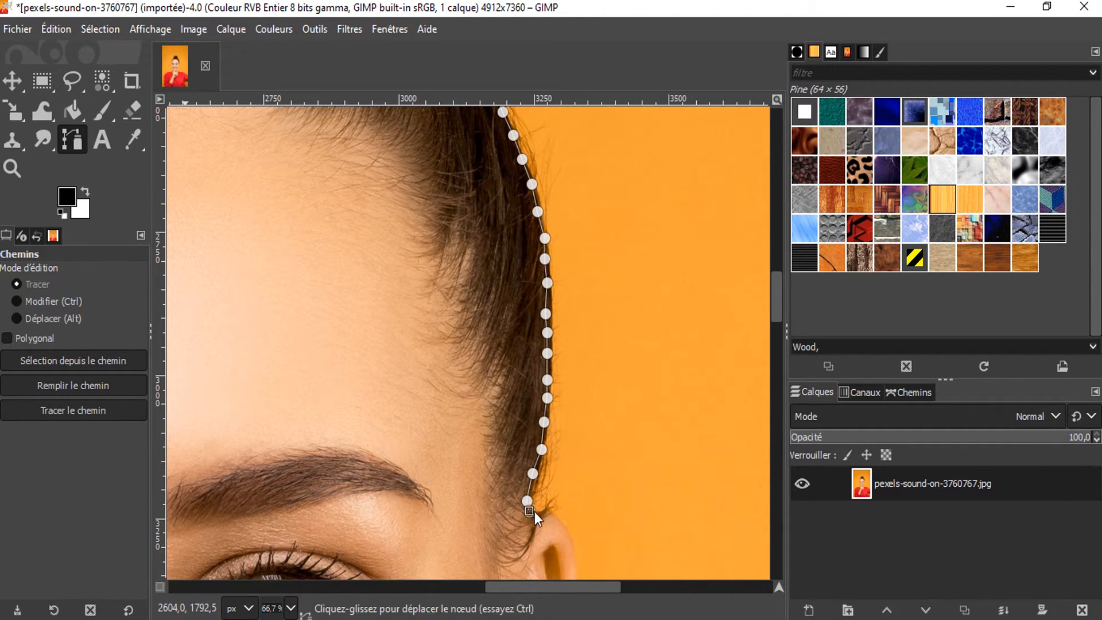
left_click(549, 510)
- Trace the upper and outer rim of the ear with closely spaced path nodes
left_click_drag(593, 590, 617, 582)
left_click_drag(779, 298, 778, 320)
left_click(462, 305)
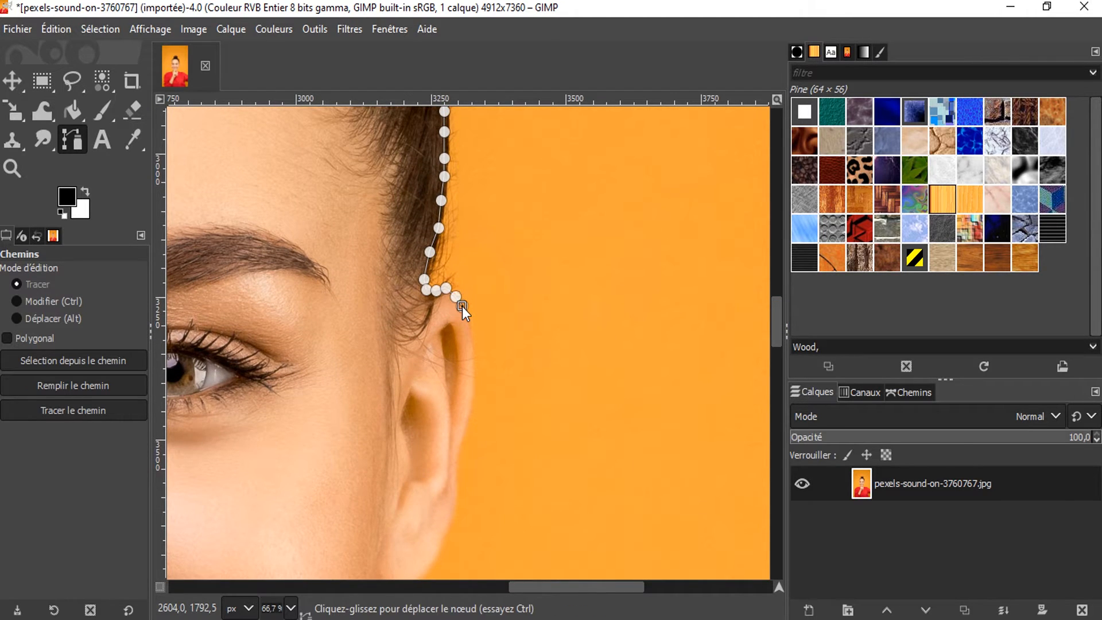
scroll(462, 305, "up", 2)
left_click(468, 318)
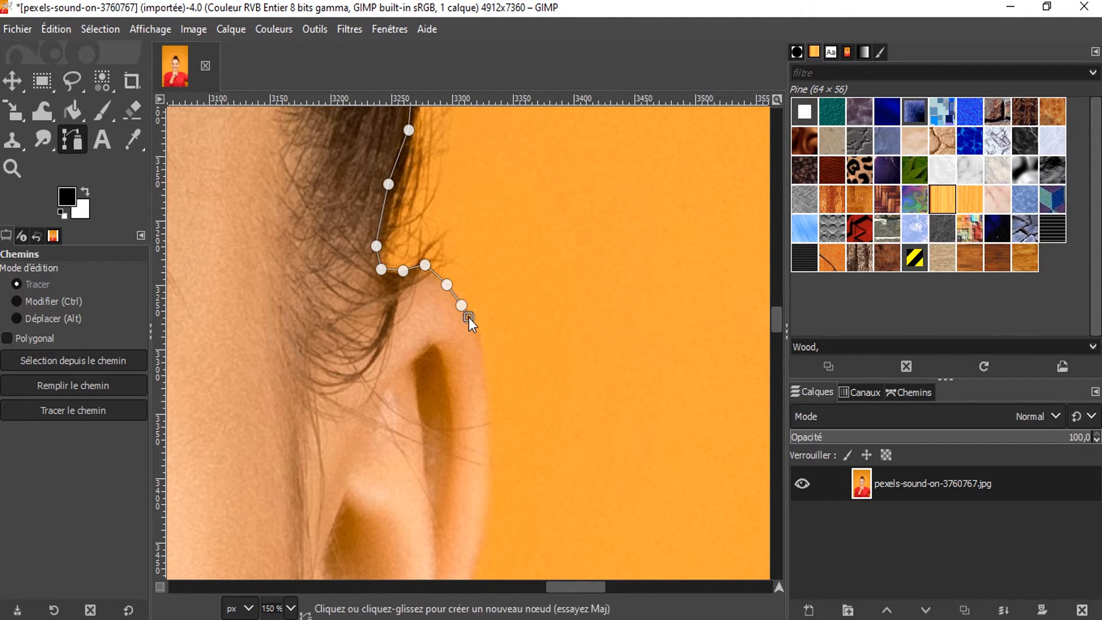
left_click(471, 331)
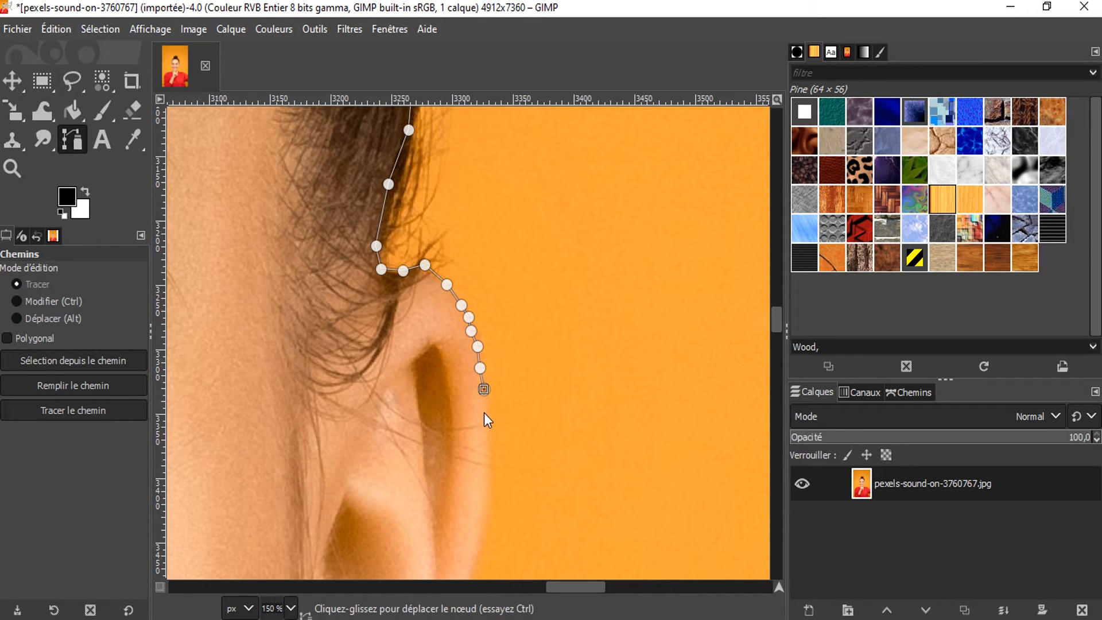
left_click(484, 432)
left_click(490, 455)
left_click(484, 529)
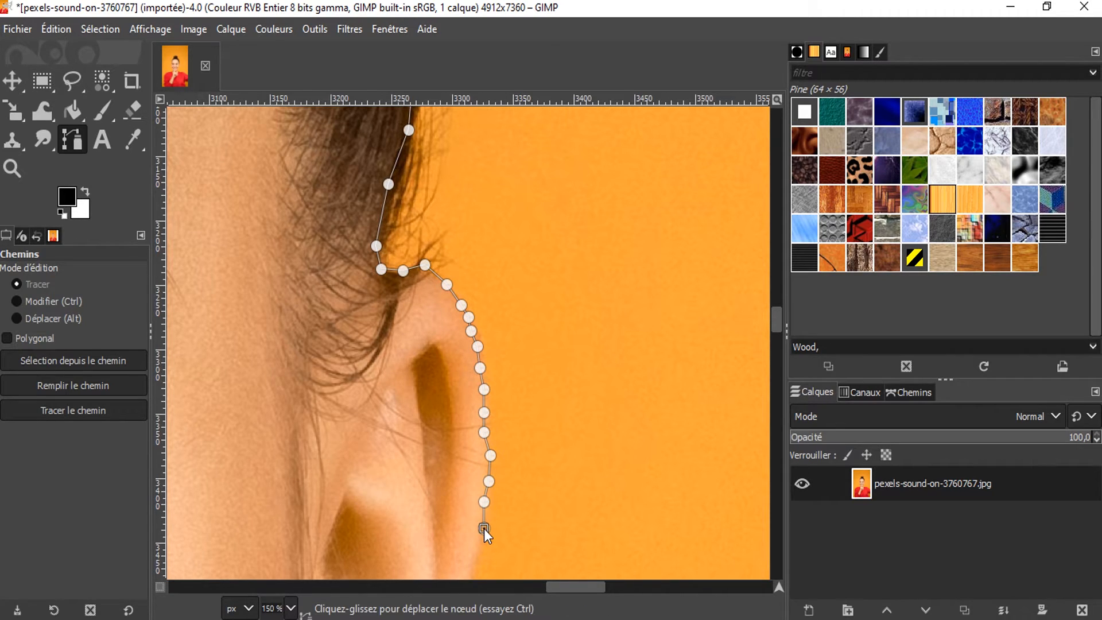
- Extend the path down the lower part of the ear and around the lobe to the cheek
scroll(484, 529, "down", 2)
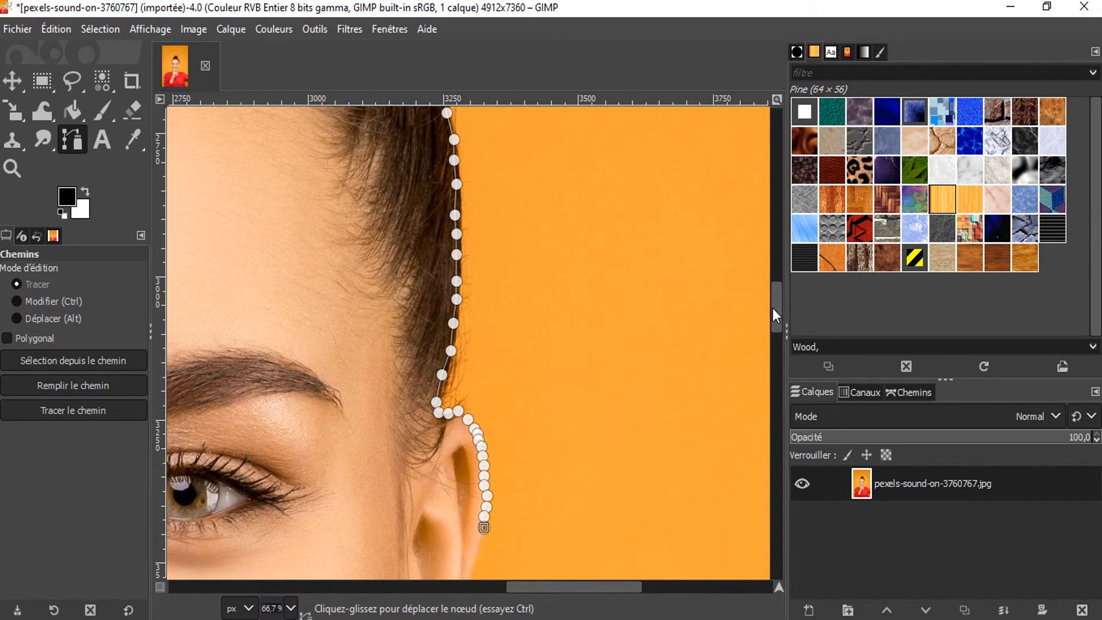
left_click_drag(773, 308, 771, 349)
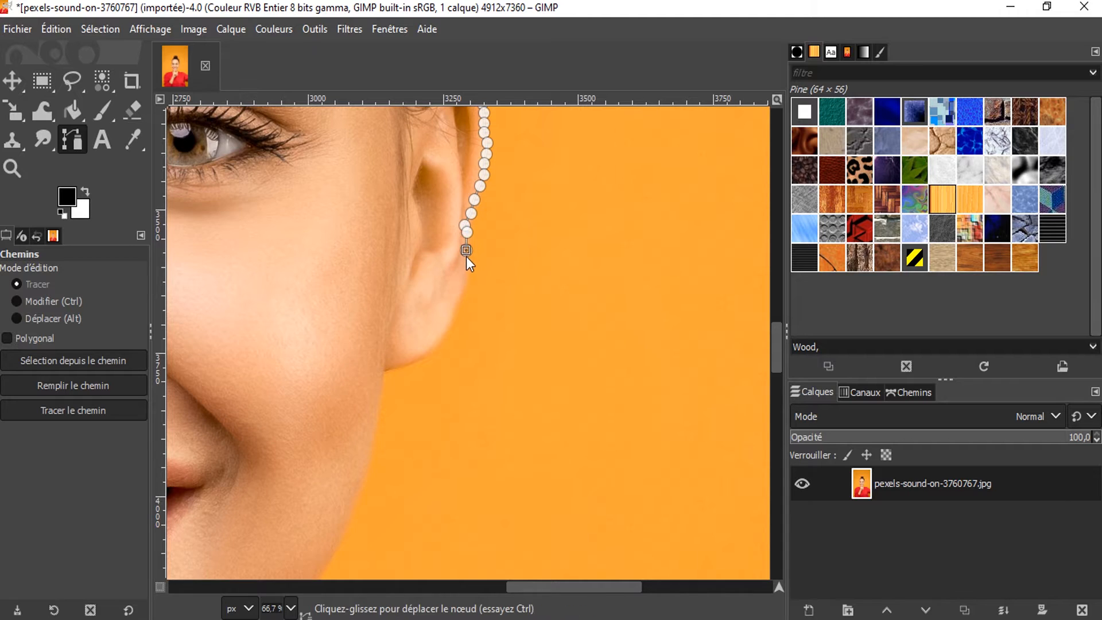
left_click(461, 288)
left_click(421, 353)
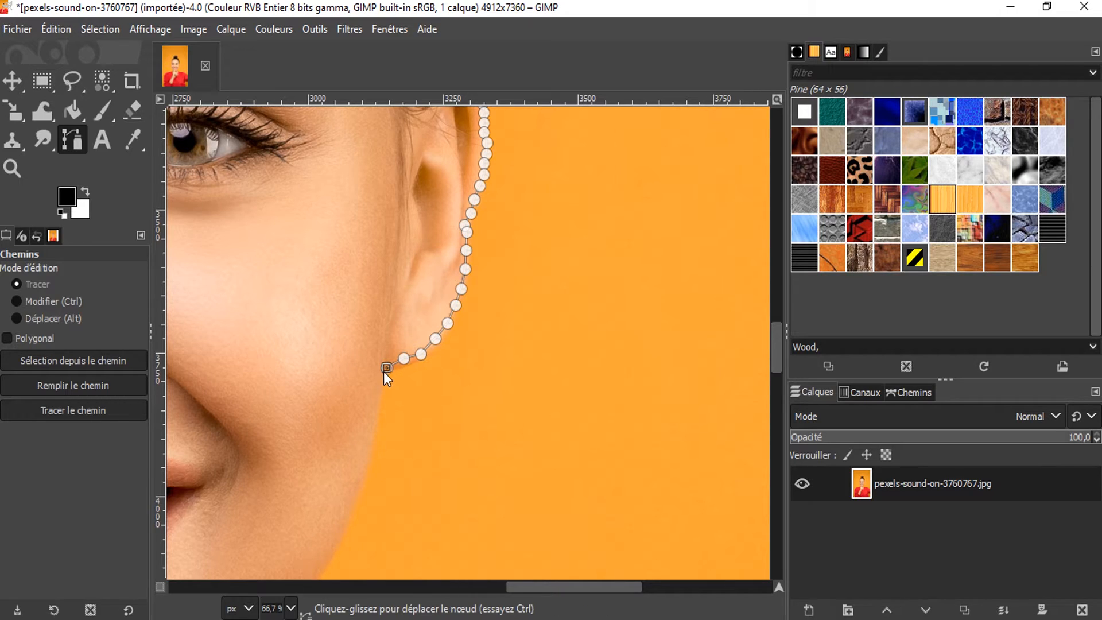
- Continue the path from the earlobe down the edge of the cheek
left_click(381, 372)
left_click(380, 391)
left_click(376, 407)
left_click(358, 487)
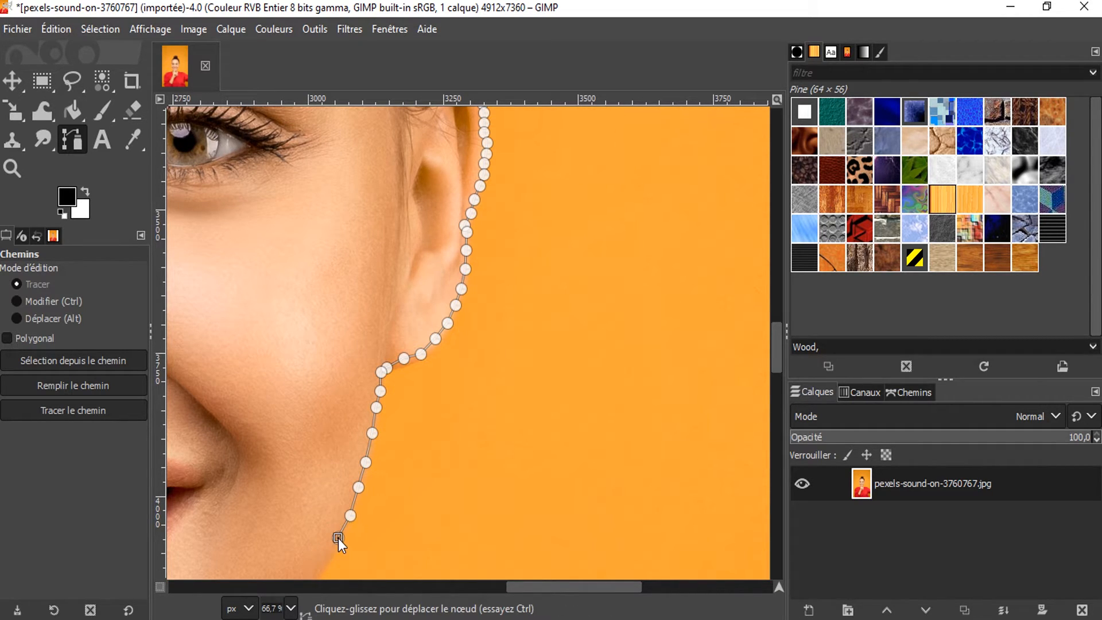
- Extend the path along the jaw and down the neck to just above the red collar, removing the misplaced last node
left_click_drag(781, 335, 778, 378)
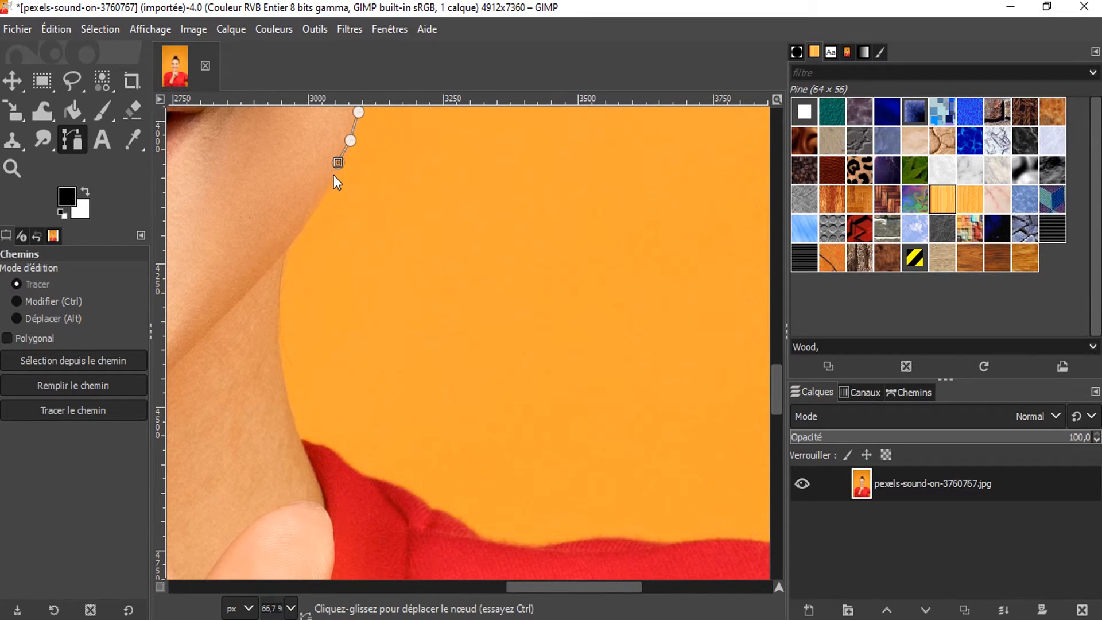
left_click(318, 202)
left_click(308, 218)
left_click(282, 254)
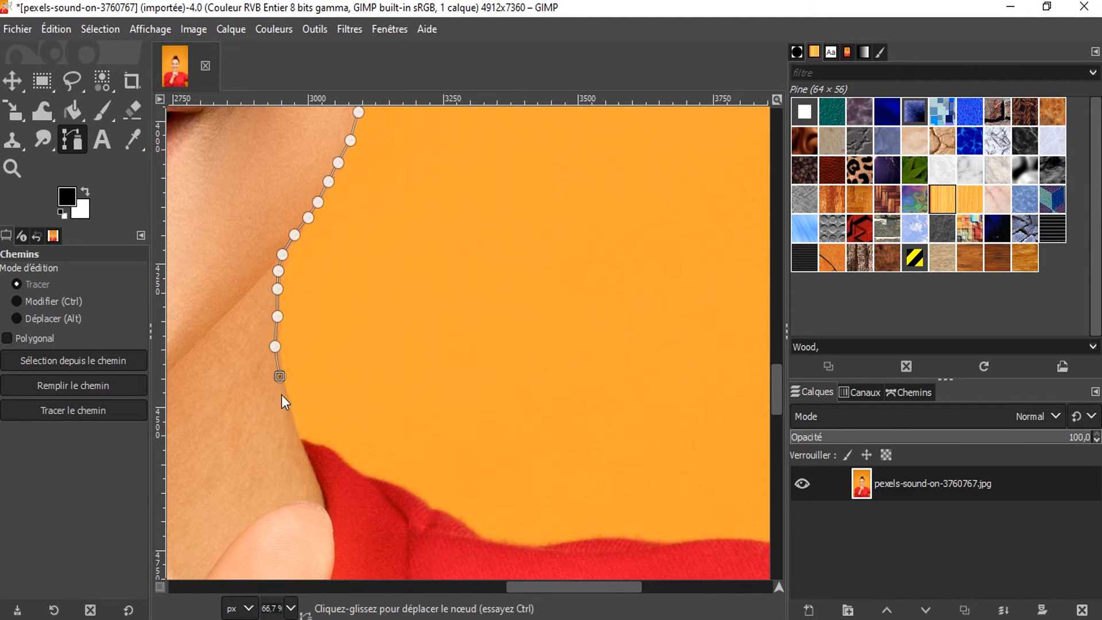
left_click(294, 432)
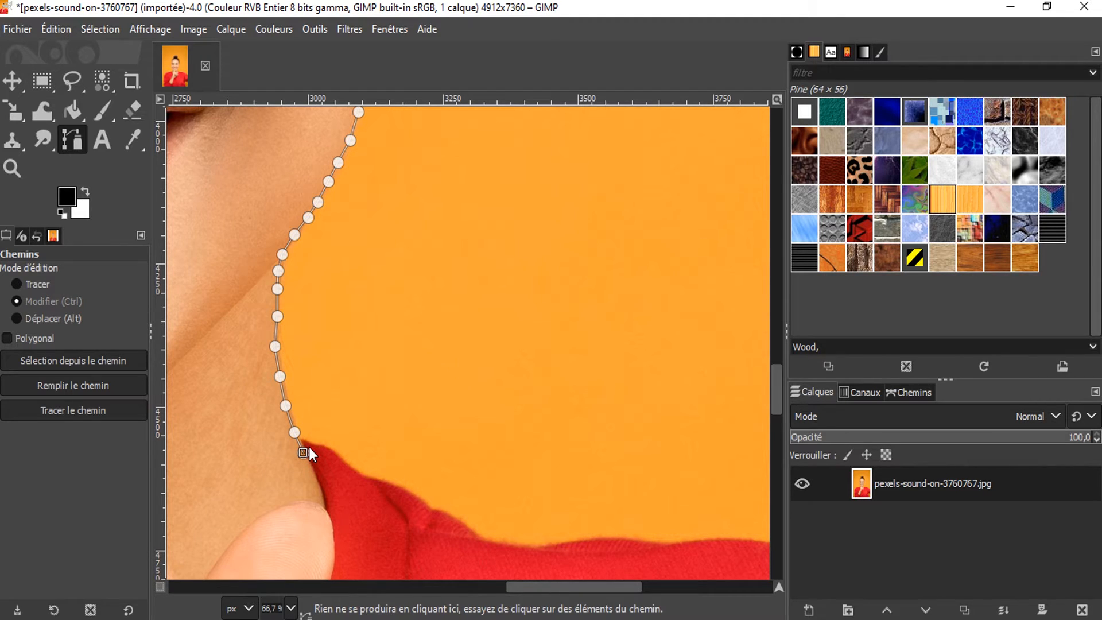
key("BackSpace")
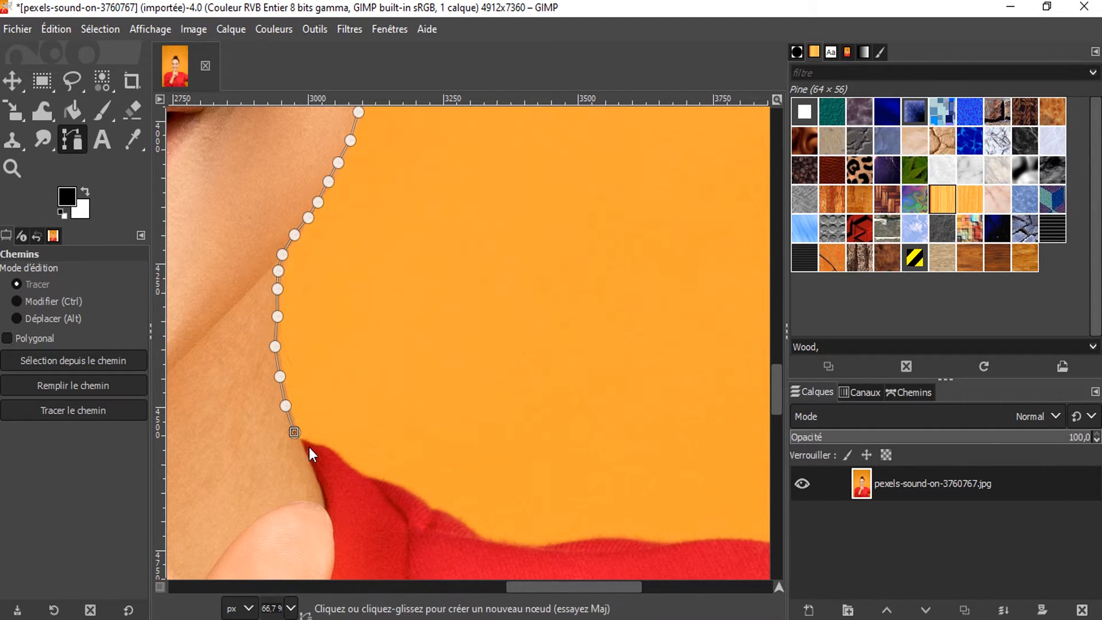
- Trace the upper edge of the red collar with path nodes, undoing the accidentally curved node and placing a straight one
left_click(307, 440)
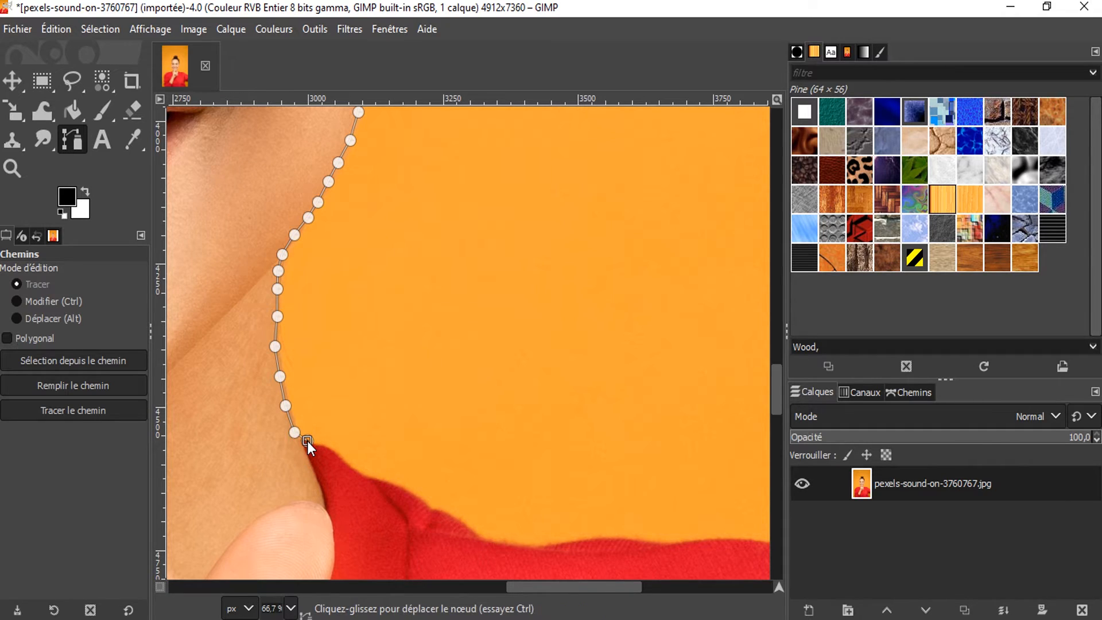
left_click(327, 450)
left_click(342, 461)
left_click_drag(418, 499, 429, 508)
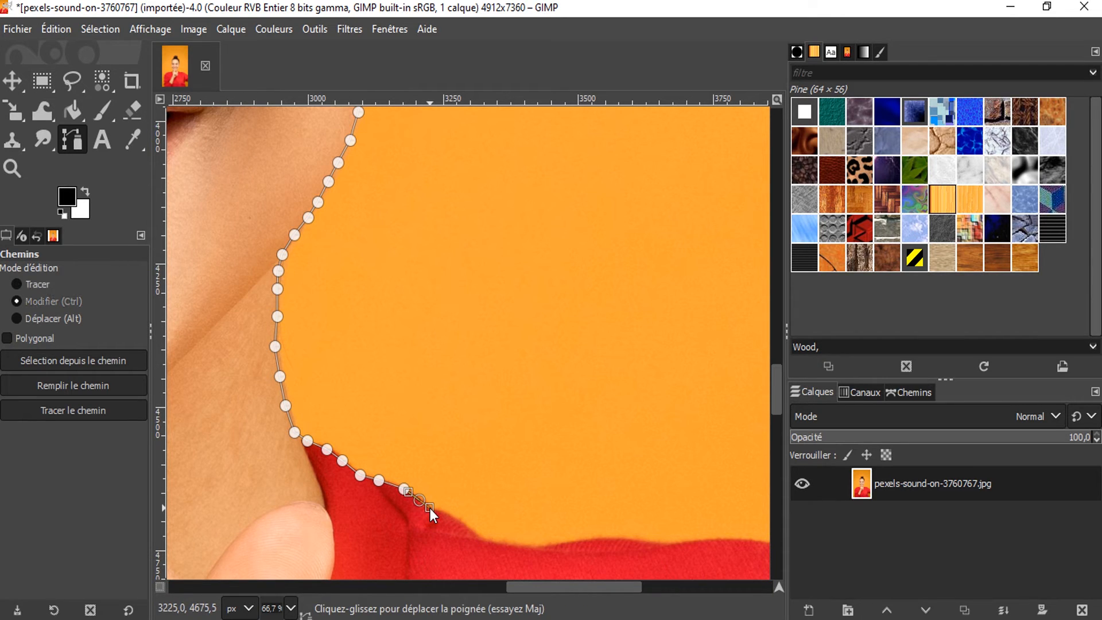
key("ctrl+z")
left_click(428, 505)
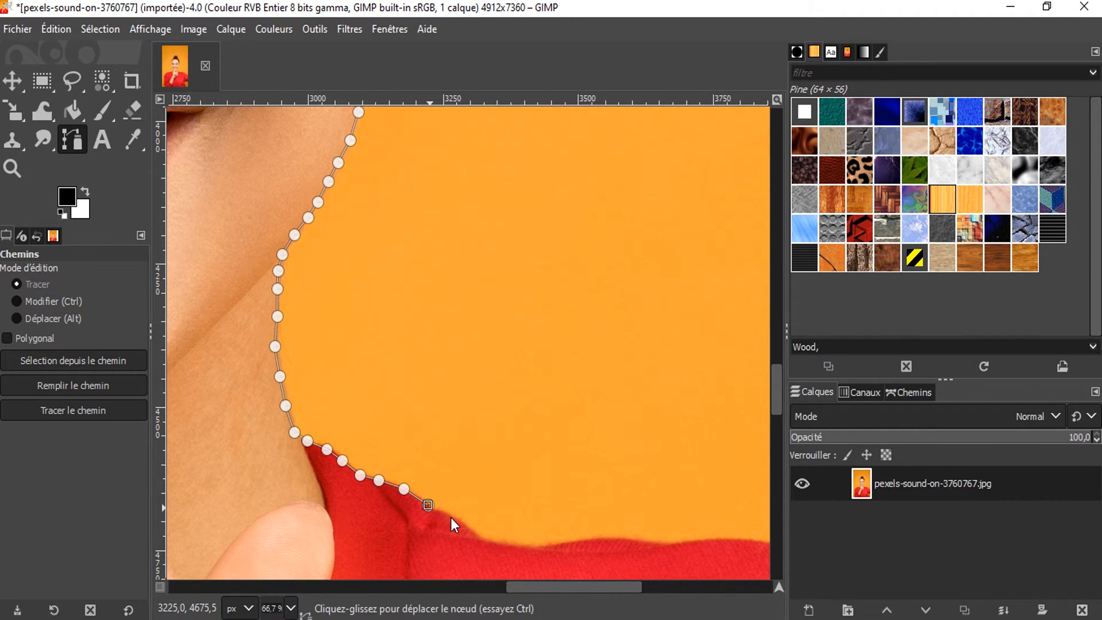
- Extend the path from the collar along the top edge of the red sweater's shoulder
left_click(474, 537)
left_click(533, 547)
left_click(570, 545)
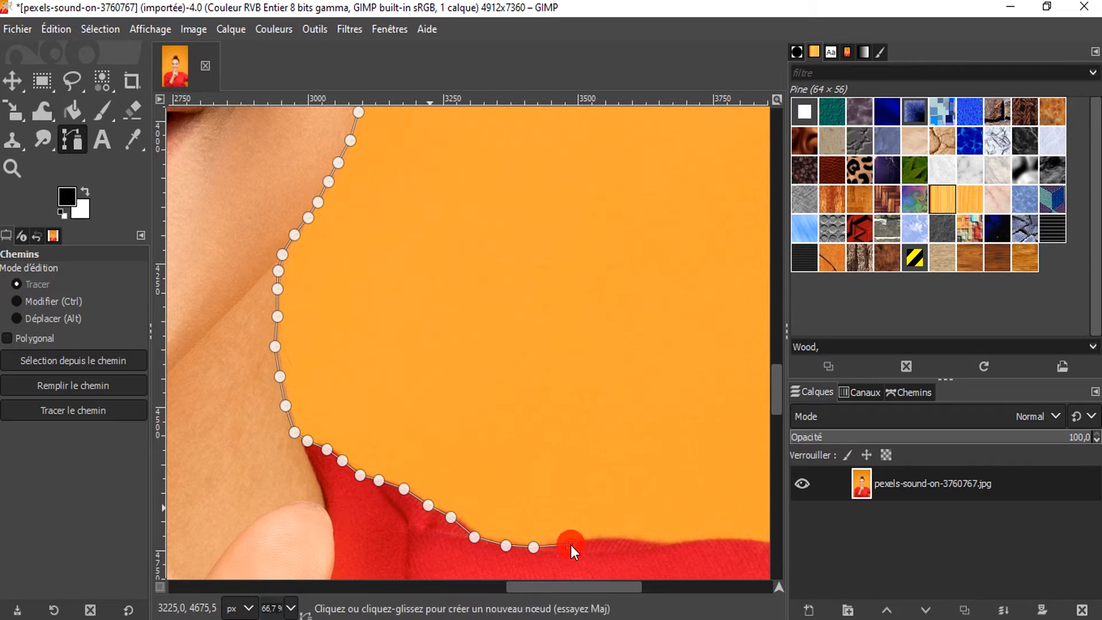
left_click(608, 539)
left_click(637, 542)
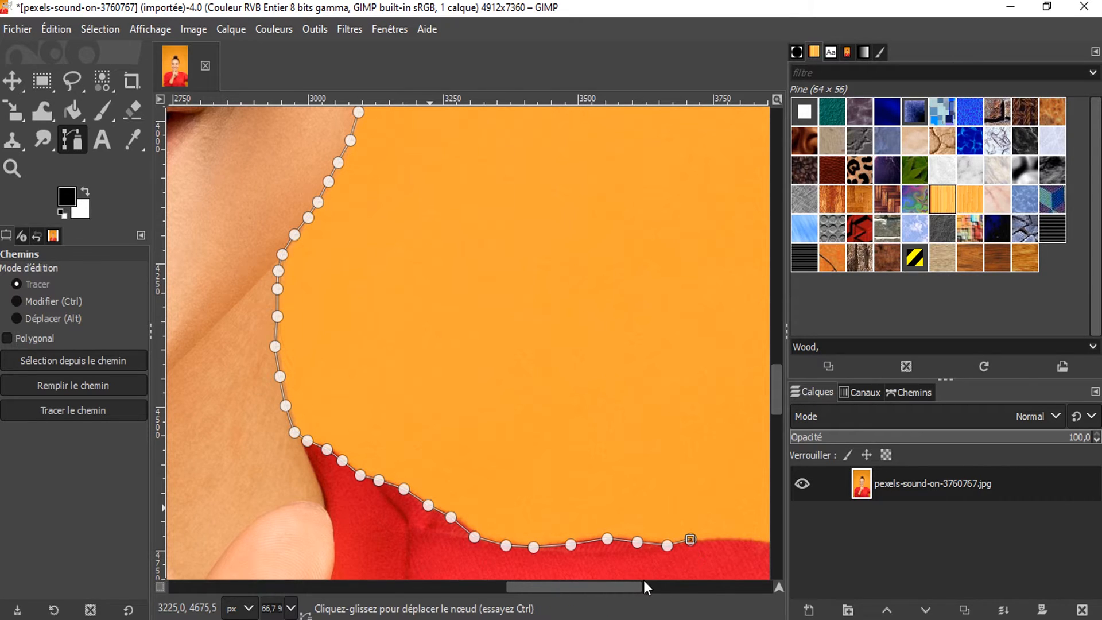
- Extend the path with straight nodes along the top of the red shoulder to where it starts sloping down
left_click_drag(622, 590, 689, 587)
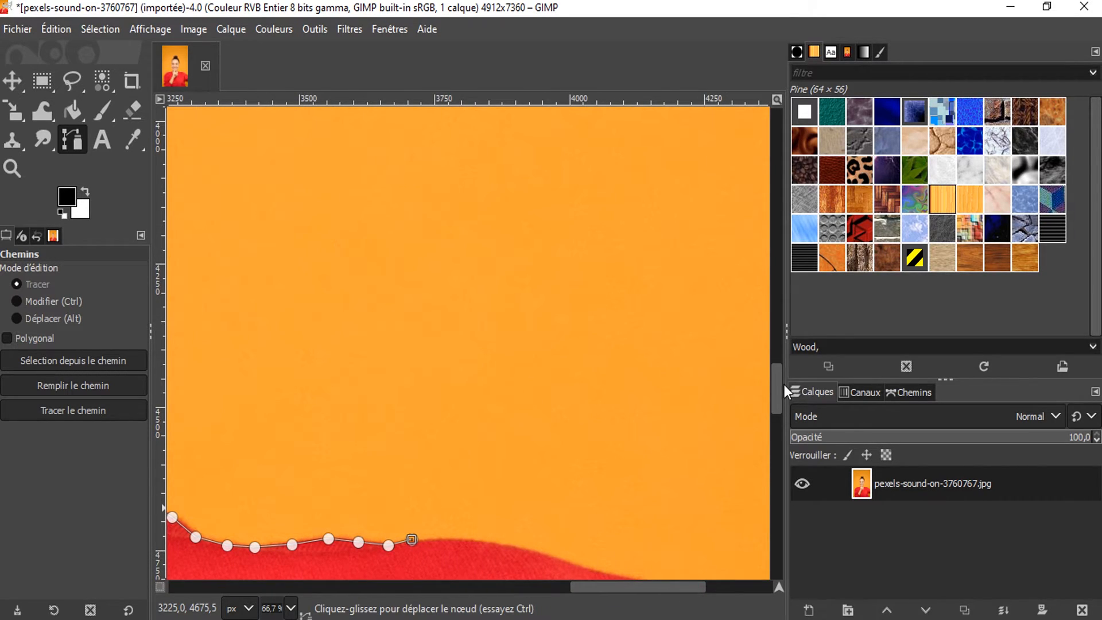
left_click_drag(779, 392, 773, 413)
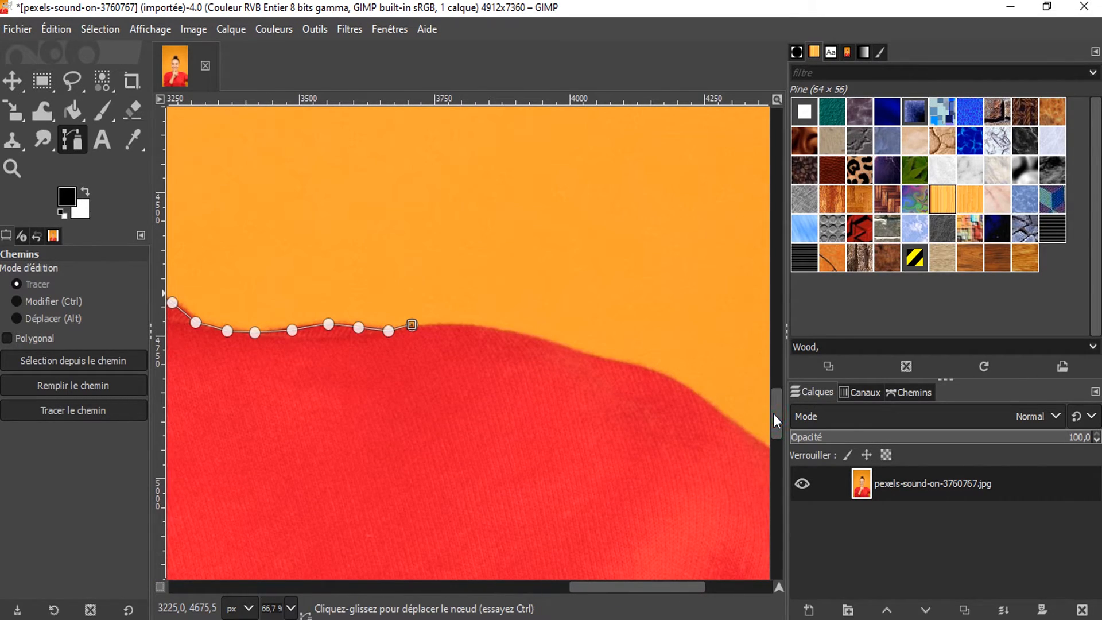
left_click(463, 325)
left_click(503, 331)
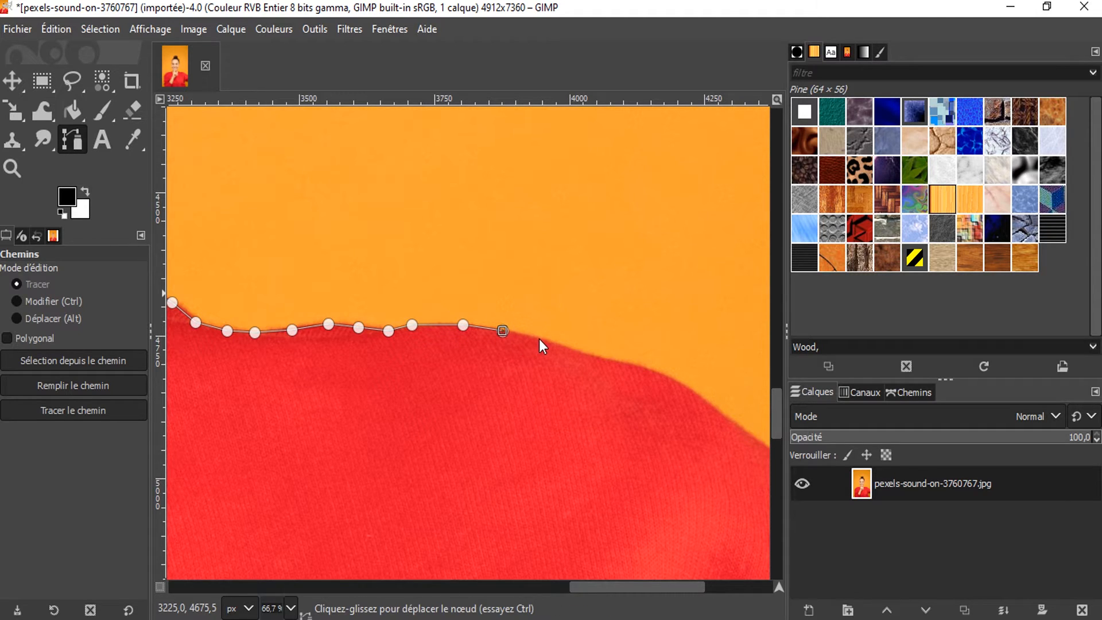
left_click(539, 339)
left_click(576, 351)
left_click(613, 364)
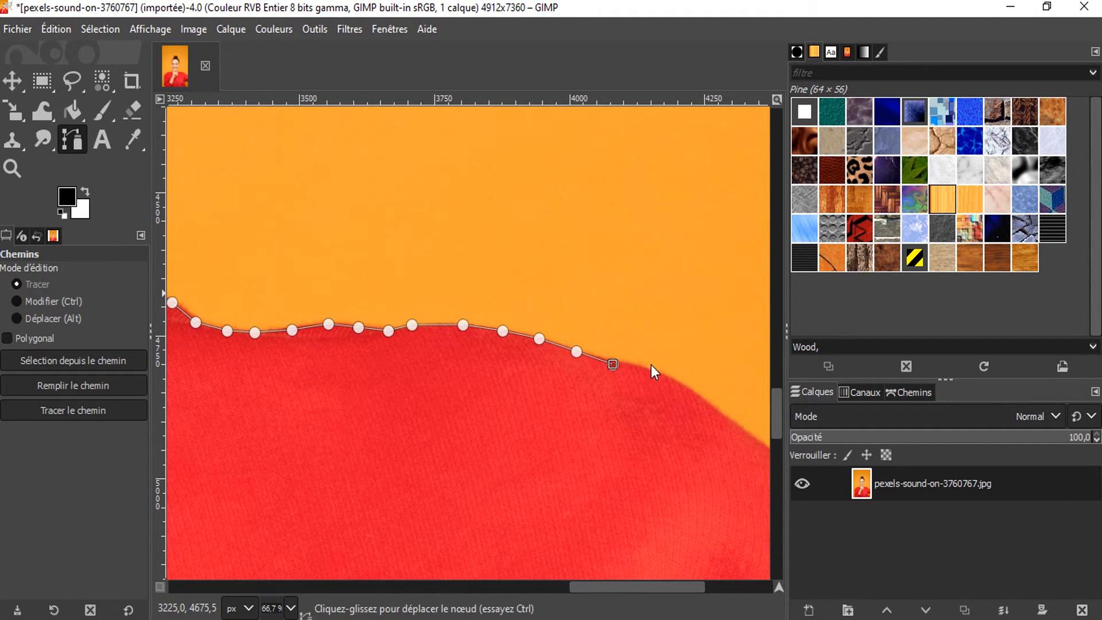
left_click(682, 387)
left_click(716, 412)
- Continue the path down the slope of the red shoulder with evenly spaced nodes along the orange edge
left_click_drag(676, 585, 733, 586)
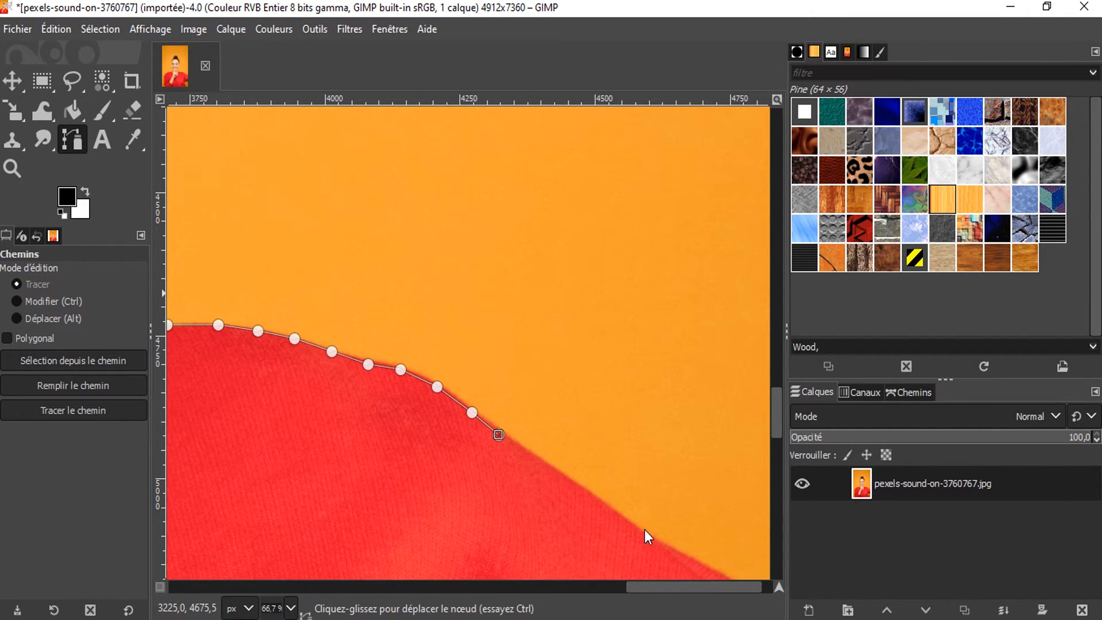
left_click(541, 460)
left_click(579, 487)
left_click(617, 514)
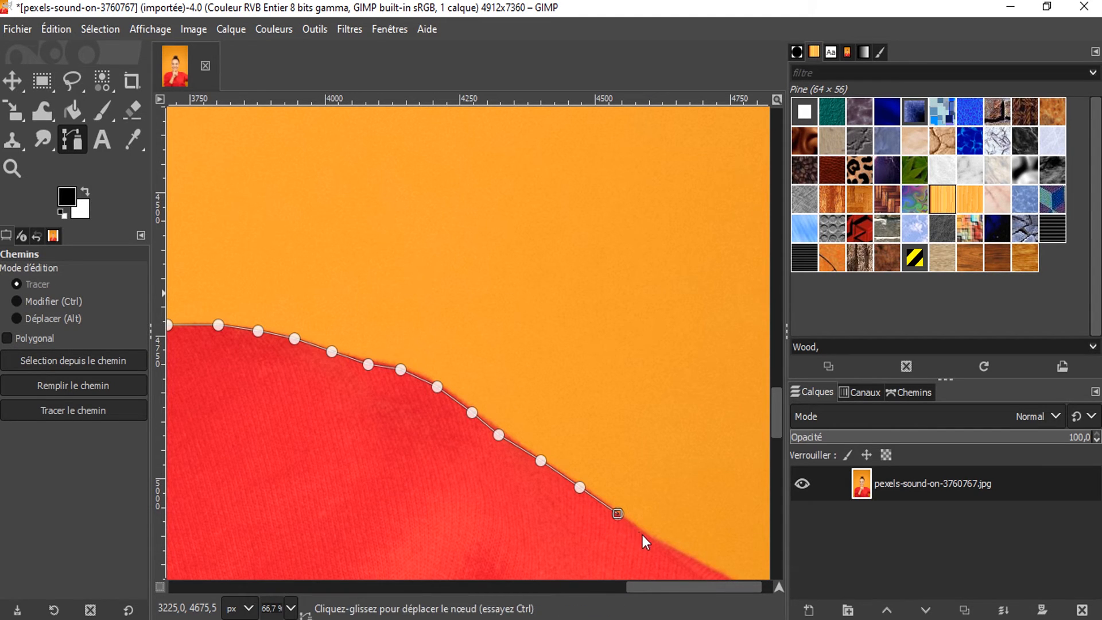
left_click(650, 538)
left_click(683, 556)
- Trace the last stretch of the shoulder's upper edge out to the right border of the photo
scroll(705, 582, "right", 1)
mouse_move(773, 426)
left_mouse_down()
mouse_move(773, 464)
mouse_move(762, 443)
left_mouse_up()
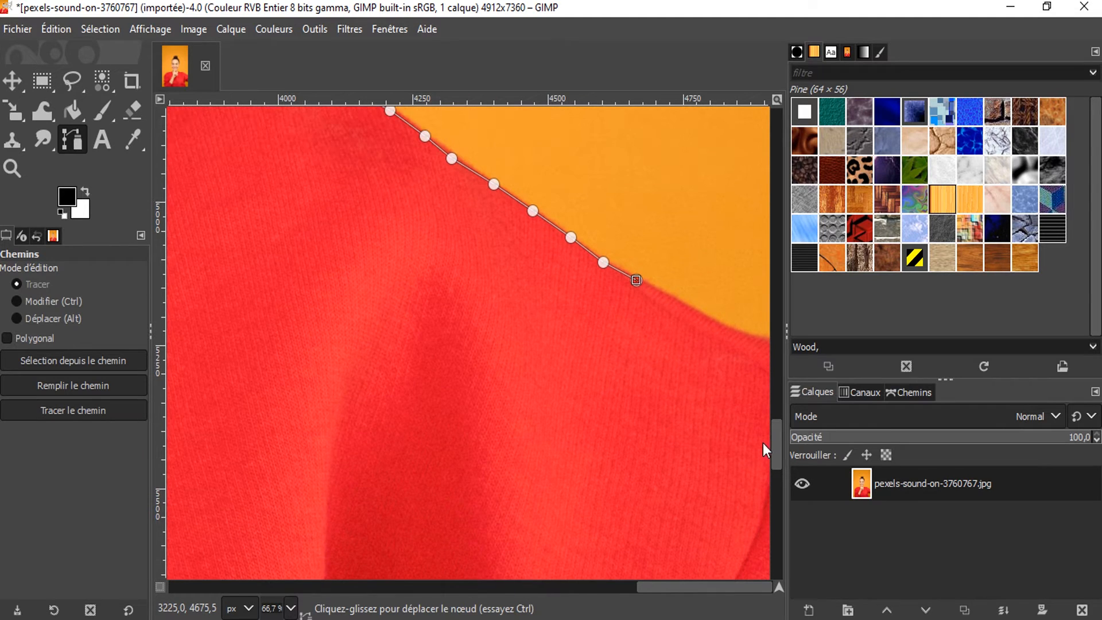
left_click(673, 302)
left_click(718, 325)
left_click(768, 344)
- Carry the path down the photo's right border and trace the underside of the sleeve to the peak of the armpit gap
left_click_drag(777, 446, 777, 534)
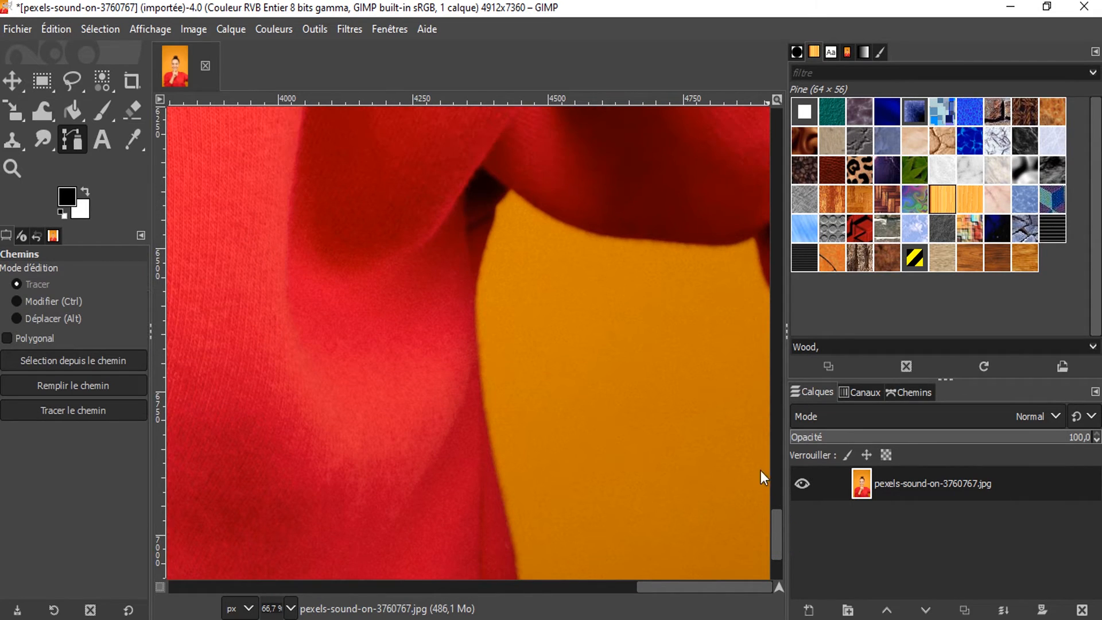
left_click(767, 259)
left_click(720, 239)
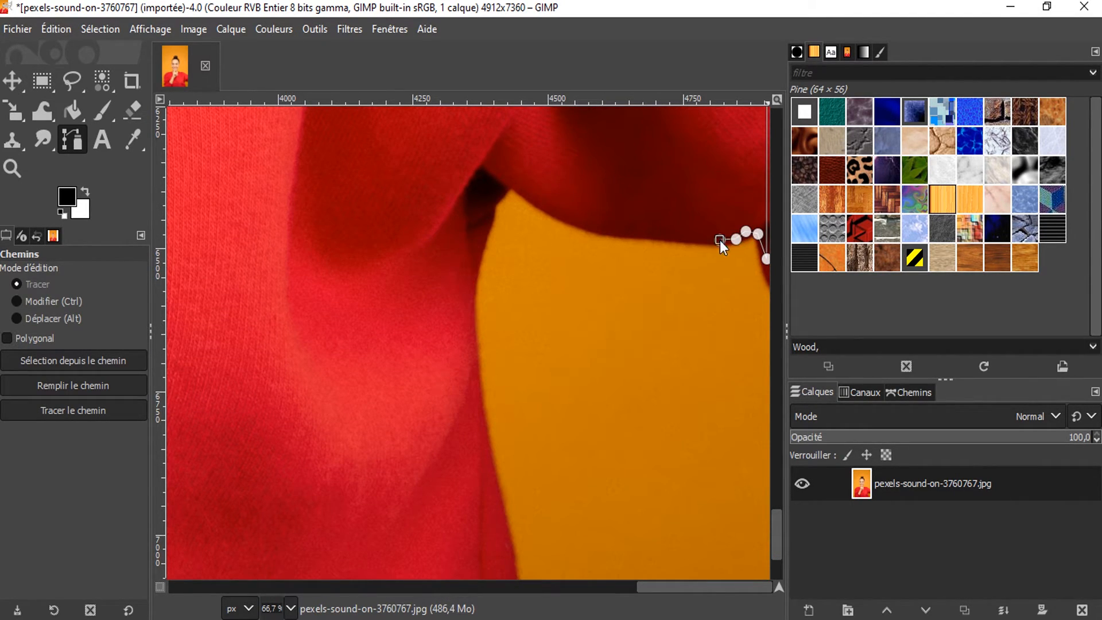
left_click(641, 231)
left_click(613, 230)
left_click(580, 217)
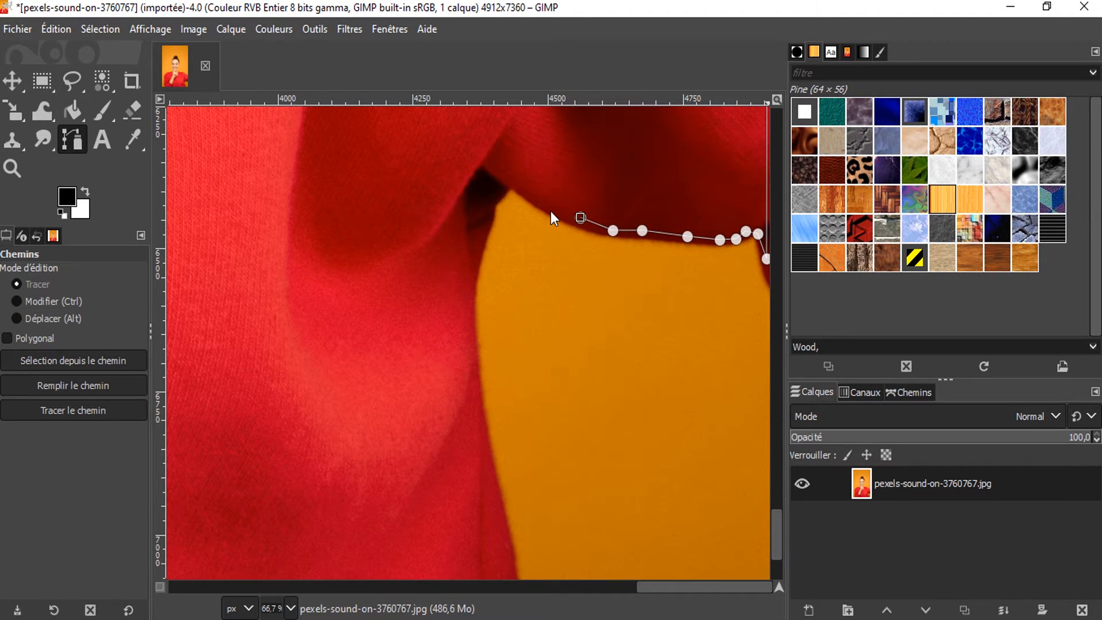
left_click(550, 210)
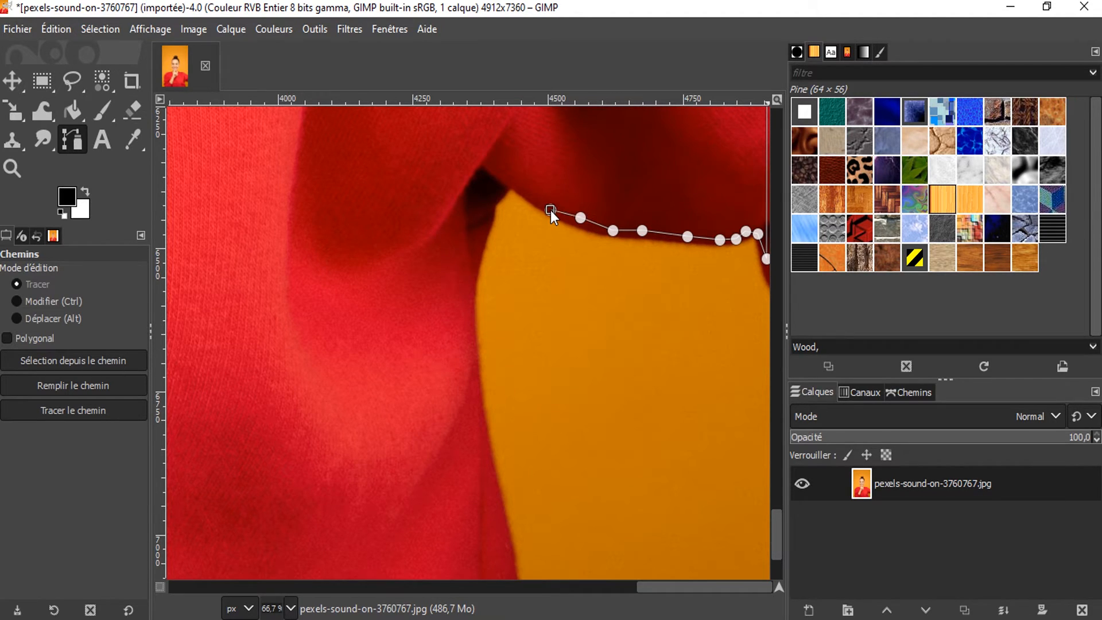
left_click(509, 180)
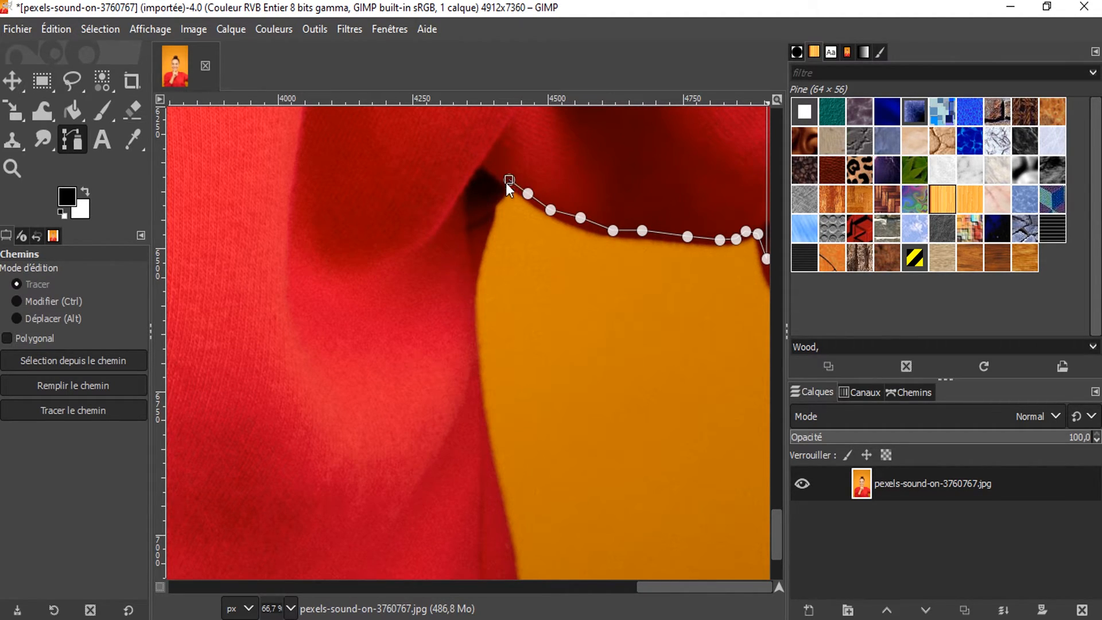
- Trace the torso side of the armpit gap downward with nodes just inside the red sweater
left_click(486, 218)
left_click(478, 252)
left_click(470, 299)
left_click(471, 336)
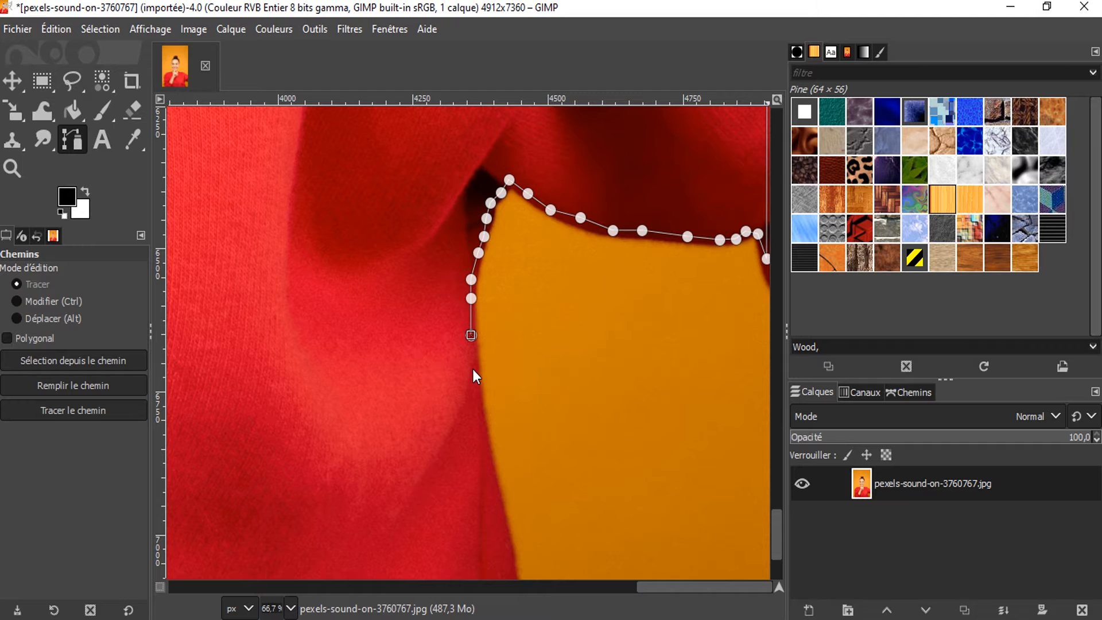
left_click(472, 368)
left_click(480, 419)
left_click(495, 501)
left_click(507, 539)
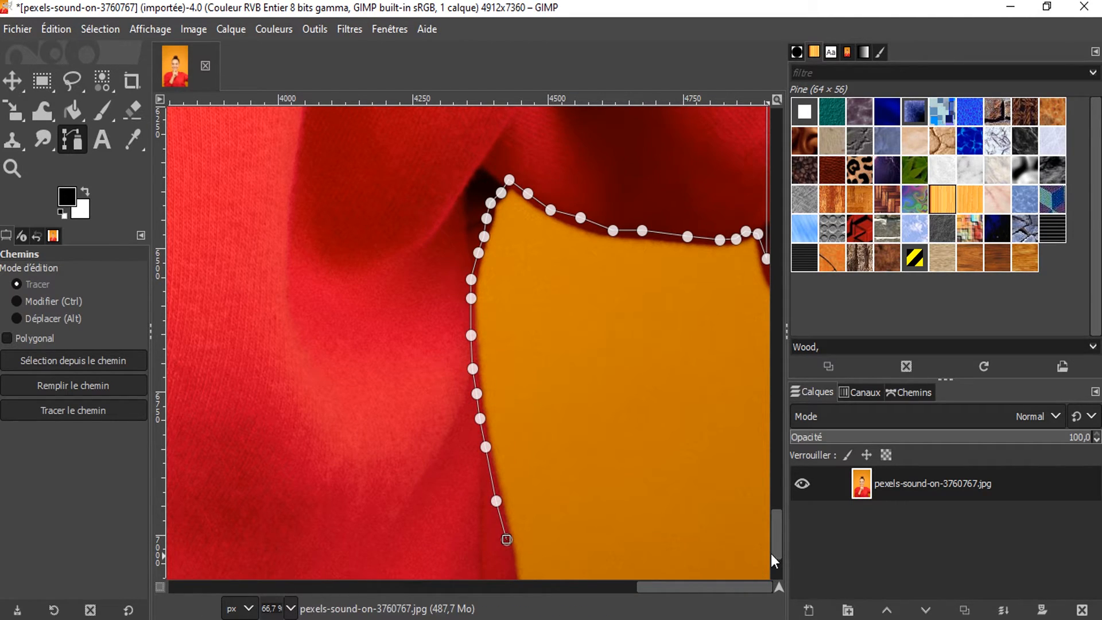
- Finish the torso side of the sweater with nodes down to the bottom border of the photo
scroll(770, 553, "down", 3)
left_click(518, 462)
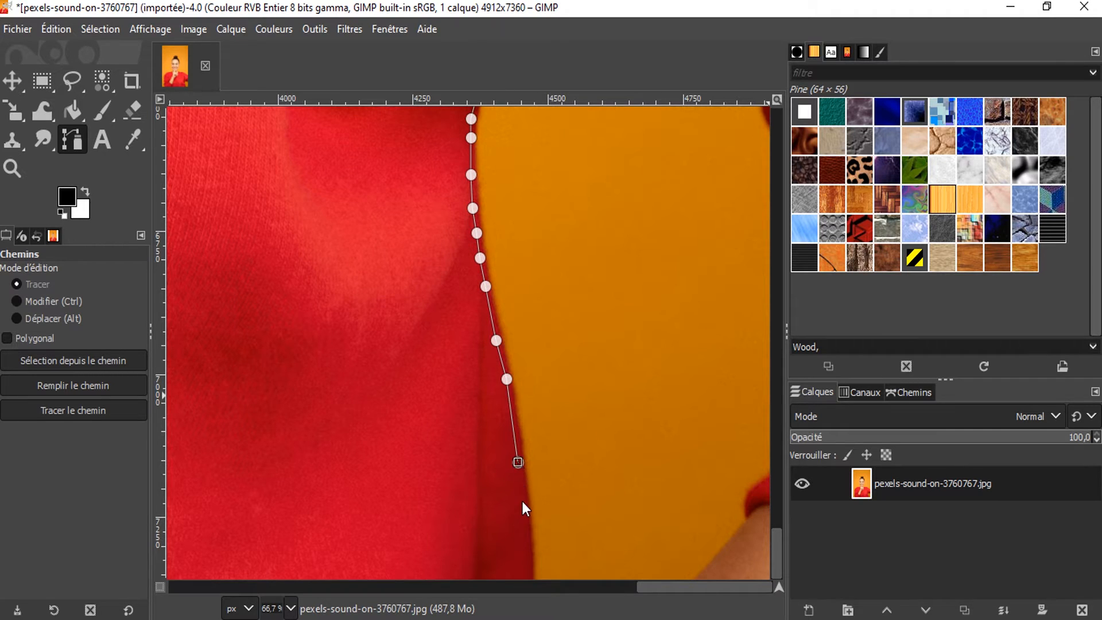
left_click(526, 511)
left_click(527, 555)
left_click(528, 574)
- Carry the path across the photo's bottom to the opposite side, add nodes up to the sleeve bulge, and curve the lowest edge segment
left_click_drag(652, 586, 206, 587)
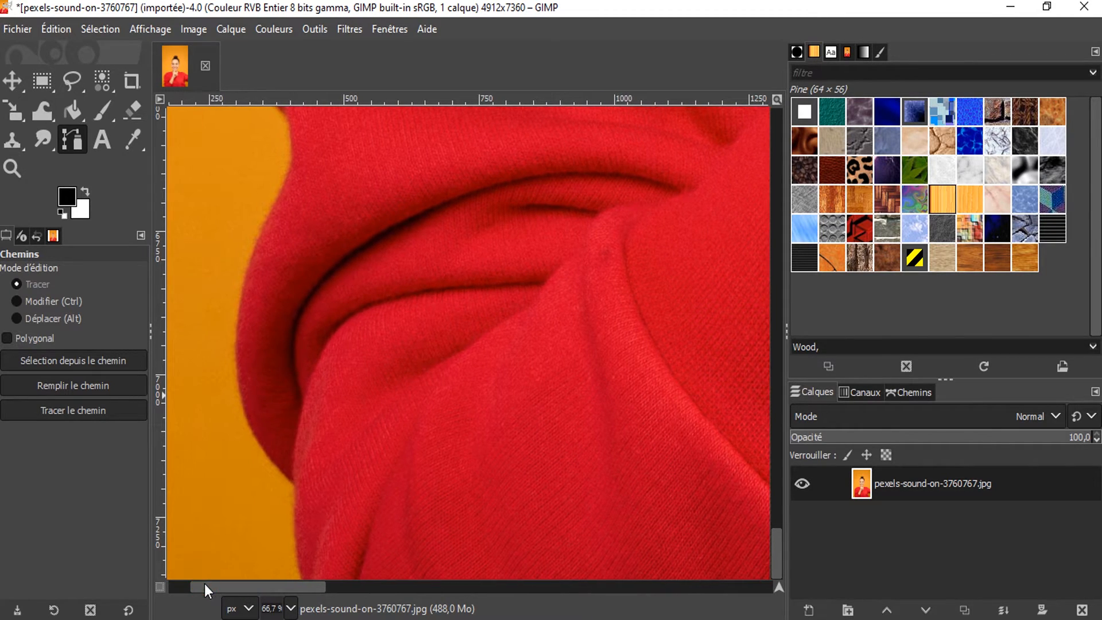
left_click(305, 573)
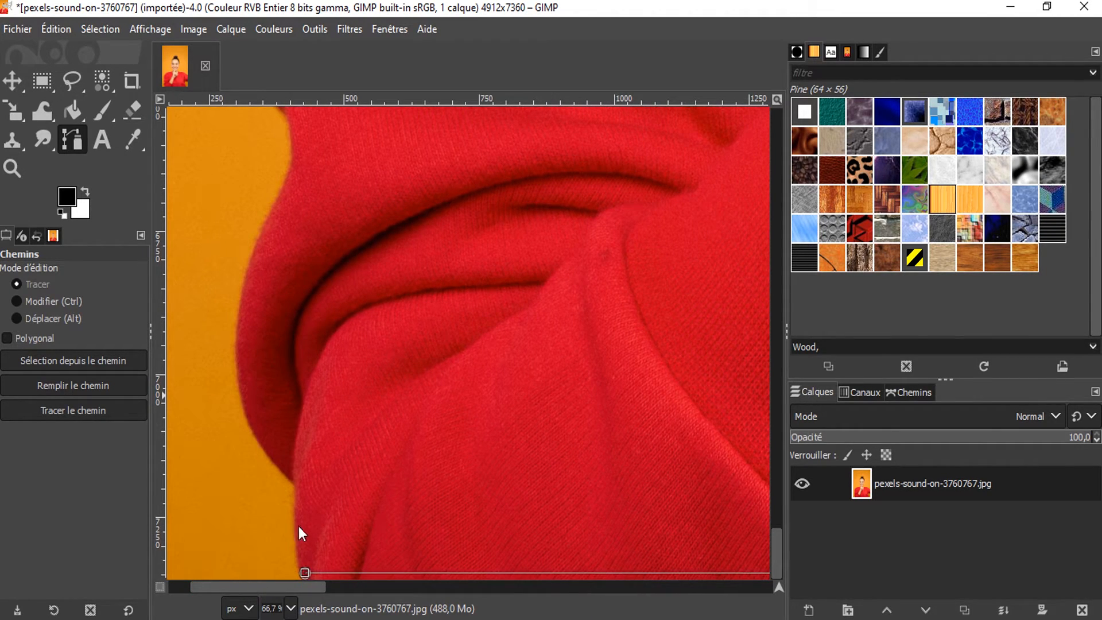
left_click(300, 484)
left_click(240, 320)
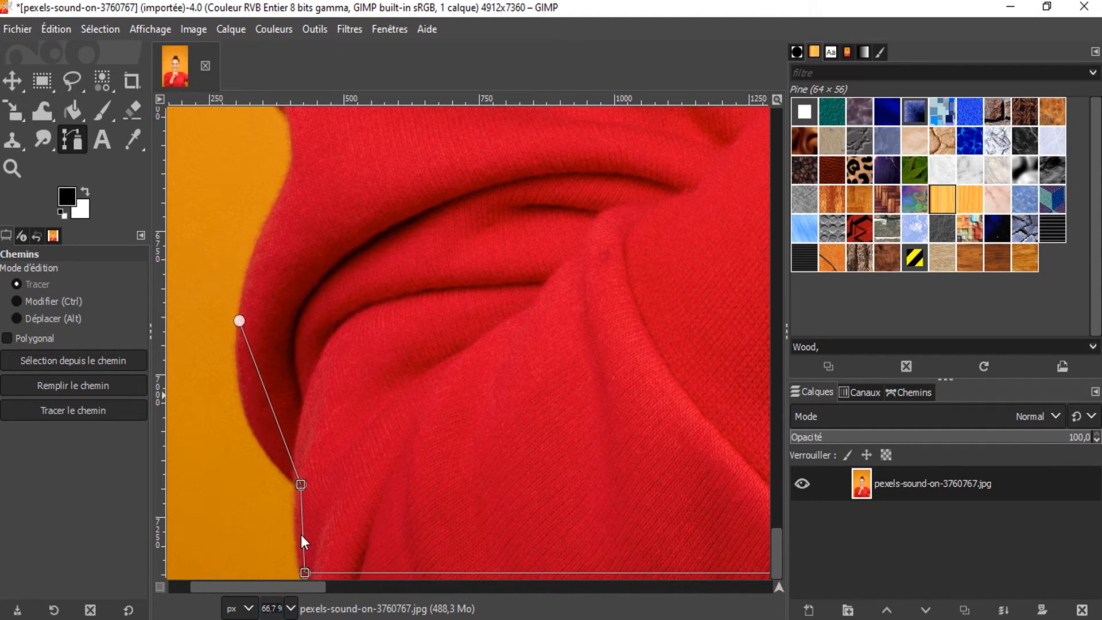
left_click_drag(301, 534, 297, 535)
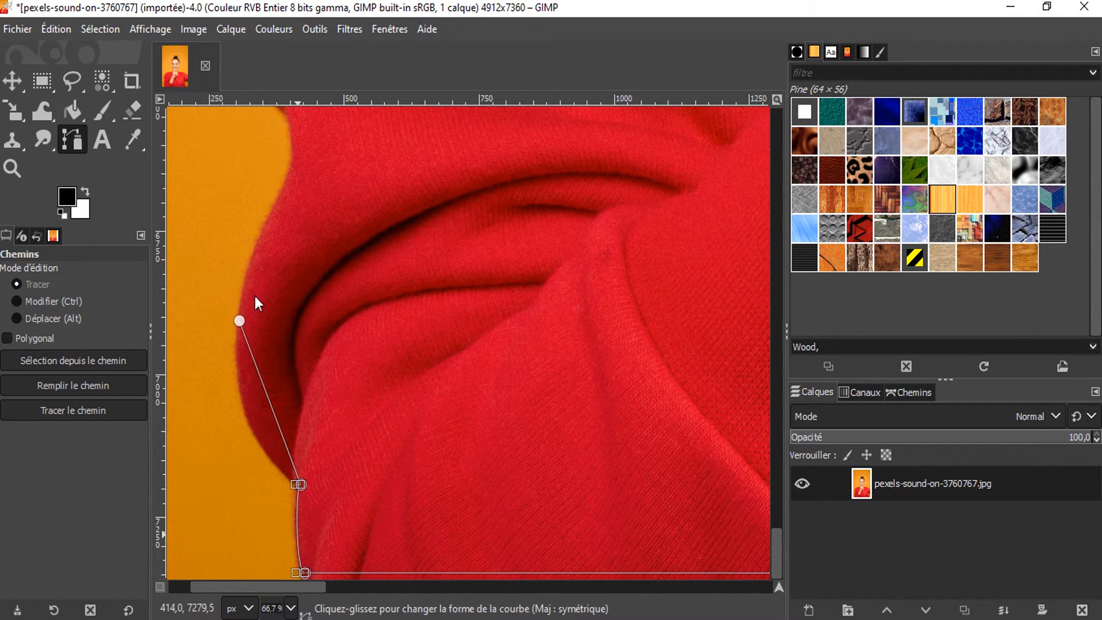
- Add a node at the notch above the lower sleeve bulge and curve the segment below the bulge to follow the fabric
left_click(239, 321)
left_click(298, 173)
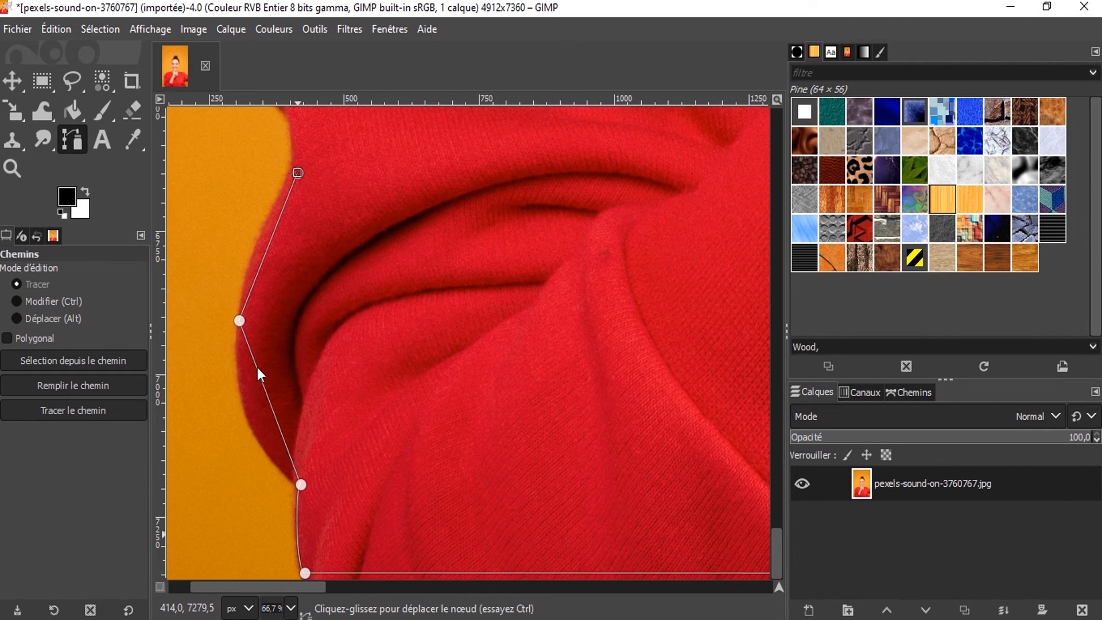
left_click_drag(258, 367, 238, 374)
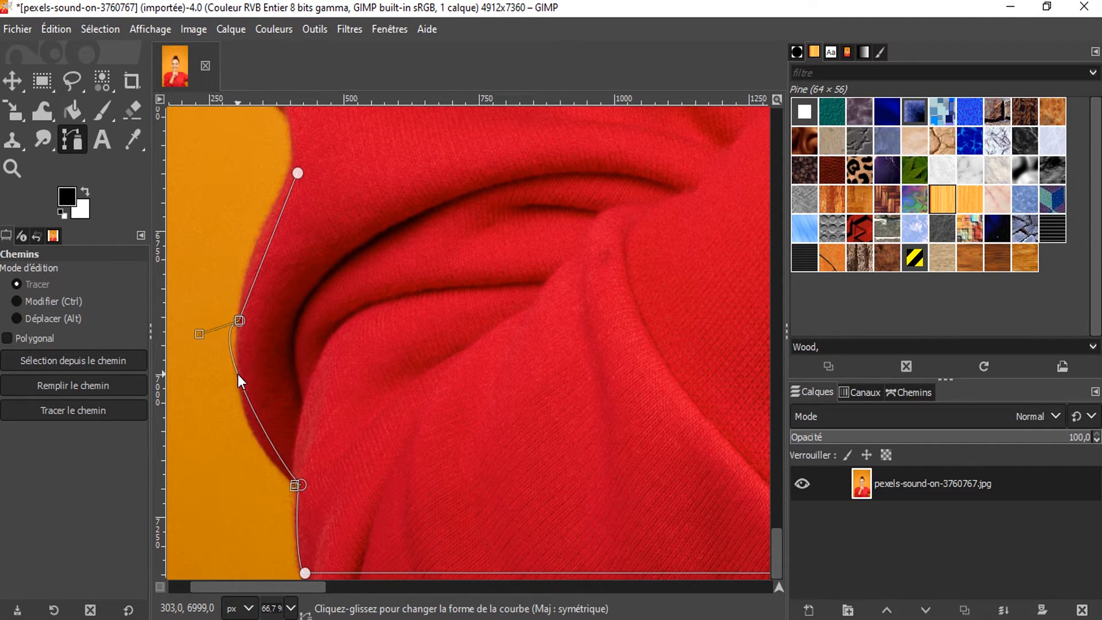
left_click_drag(199, 333, 221, 375)
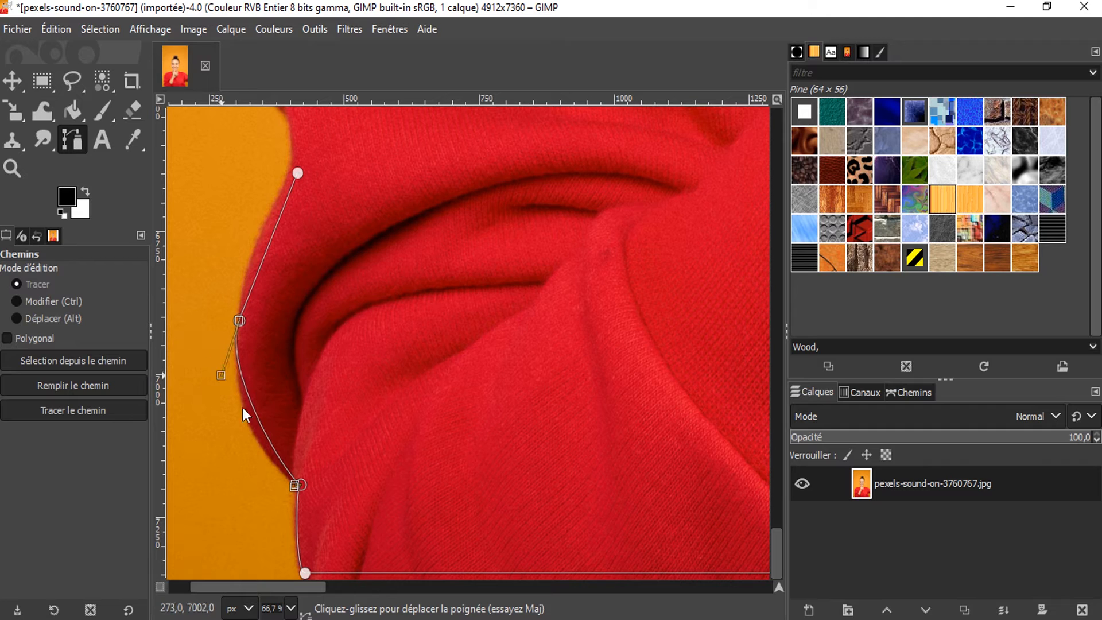
left_click_drag(276, 450, 272, 451)
left_click_drag(220, 375, 223, 376)
- Undo the stray node beside the lower sleeve and place a node at the notch above the bulge
left_click_drag(283, 483, 271, 486)
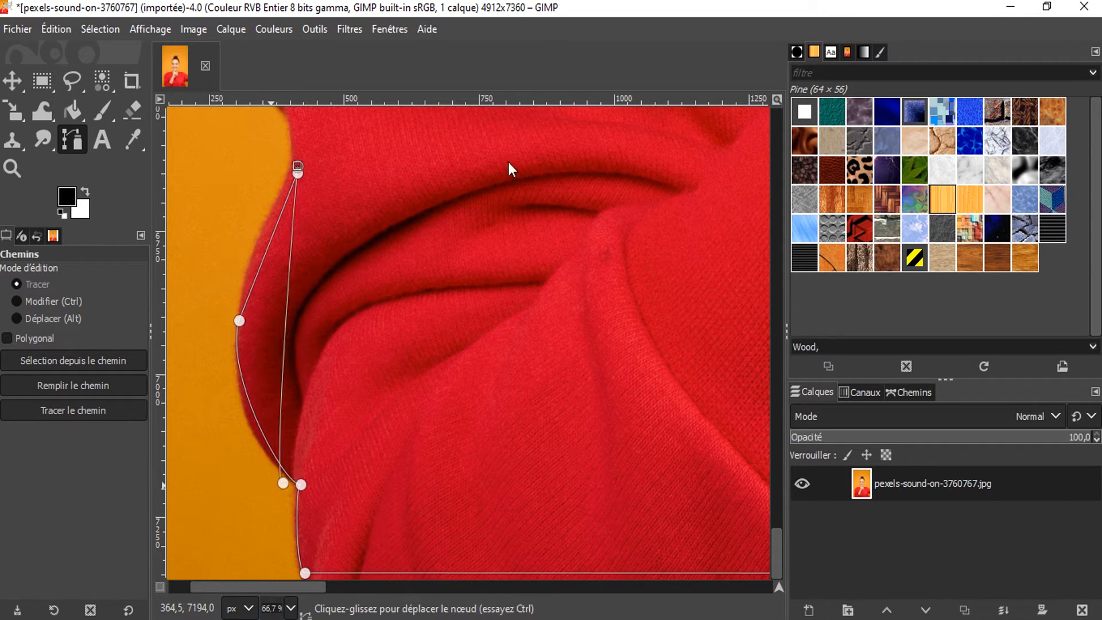
key("ctrl+z")
left_click(297, 170)
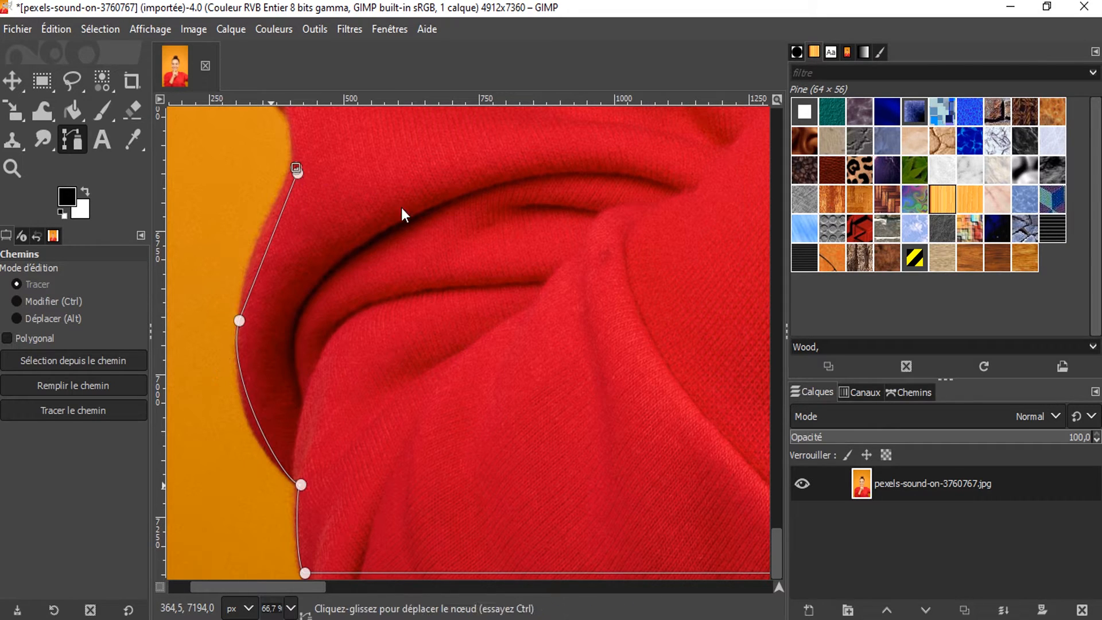
- Extend the path upward from the notch with three nodes along the lower edge of the next sleeve fold
left_click_drag(778, 536, 735, 497)
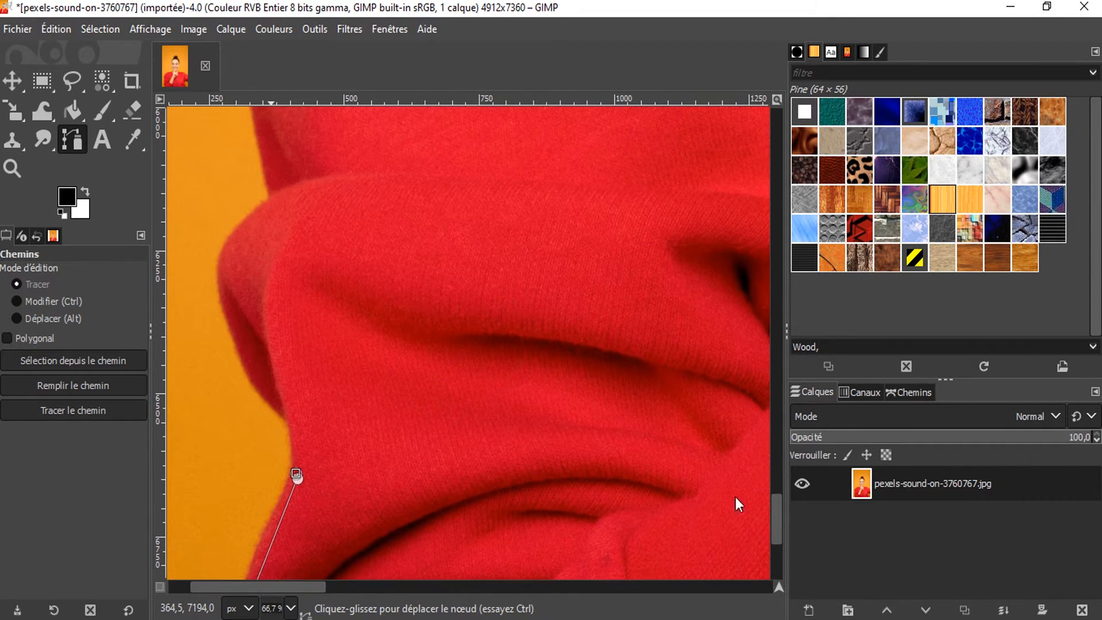
left_click(294, 425)
left_click(267, 387)
left_click(239, 341)
- Curve the path segment between the lower sleeve bulge and the notch to match the sweater's edge
left_click(280, 525)
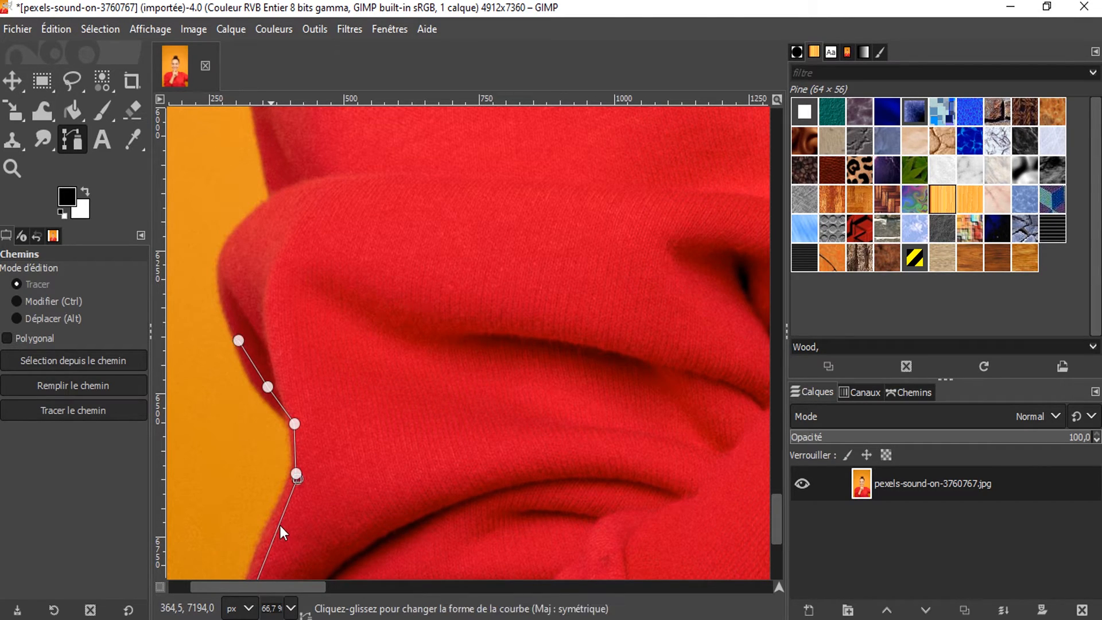
left_click_drag(779, 532, 777, 545)
left_click_drag(265, 446, 268, 424)
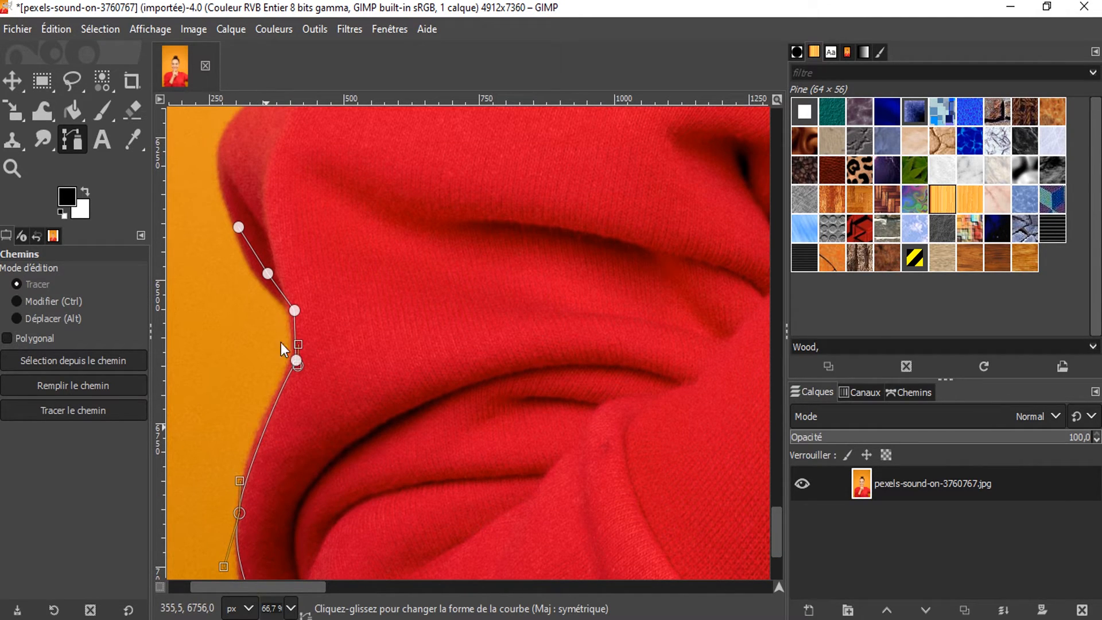
- Continue the path around the outer curve of the sleeve fold and bend its lower segment to fit the edge
left_click(277, 289)
left_click(239, 226)
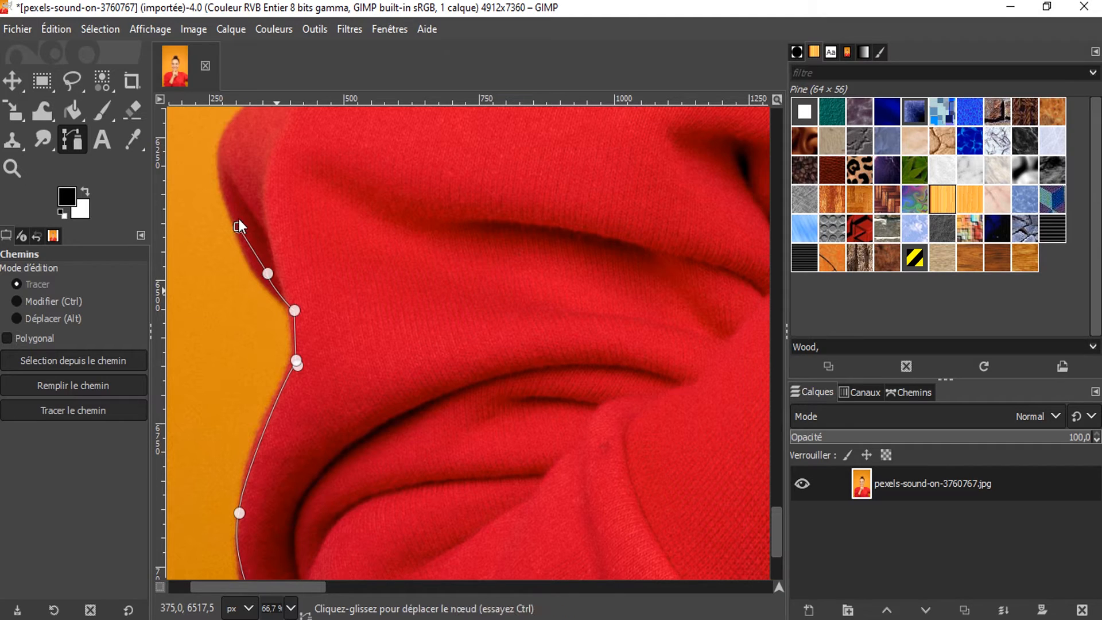
left_click(223, 180)
left_click(224, 143)
left_click(254, 257)
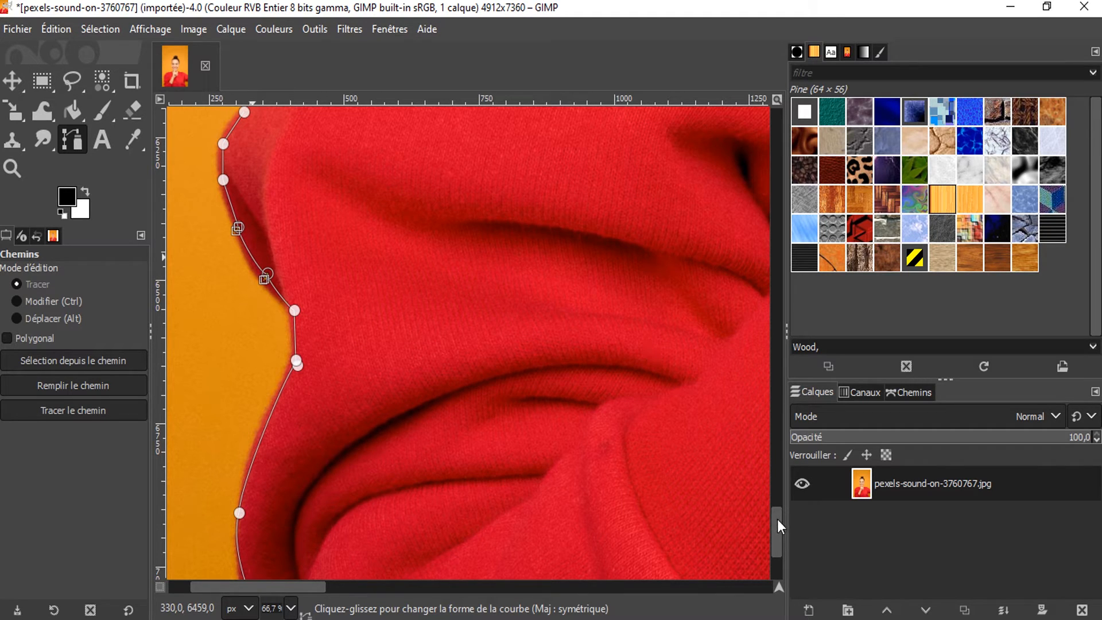
- Trace the sleeve's outer edge from the fold's upper crease up to the elbow fold
left_click_drag(777, 520, 779, 474)
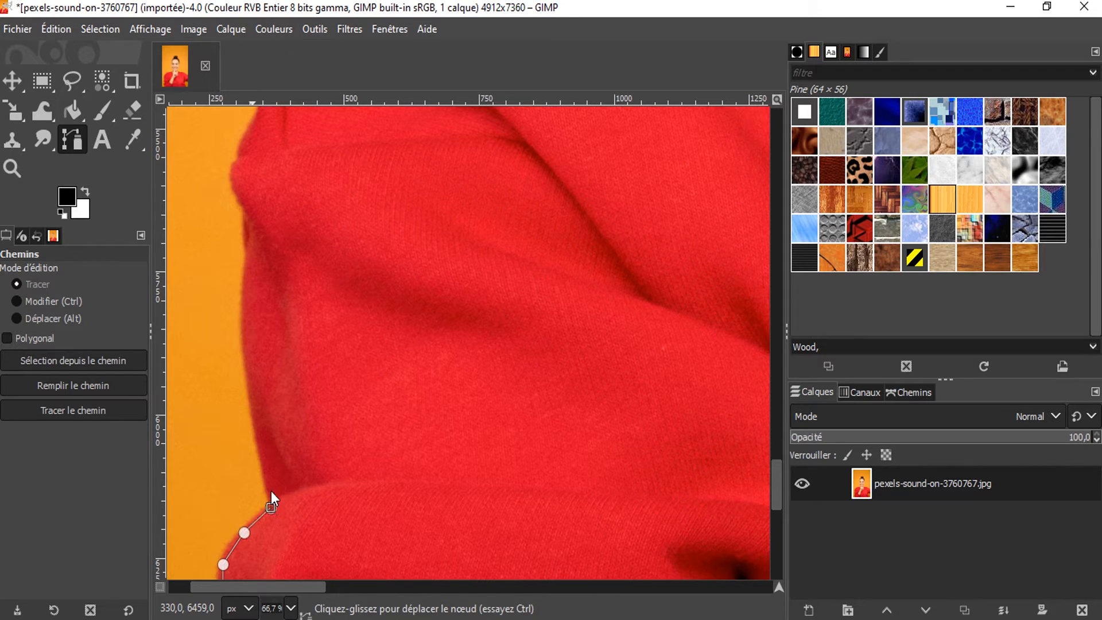
left_click(251, 376)
left_click(245, 325)
left_click(250, 252)
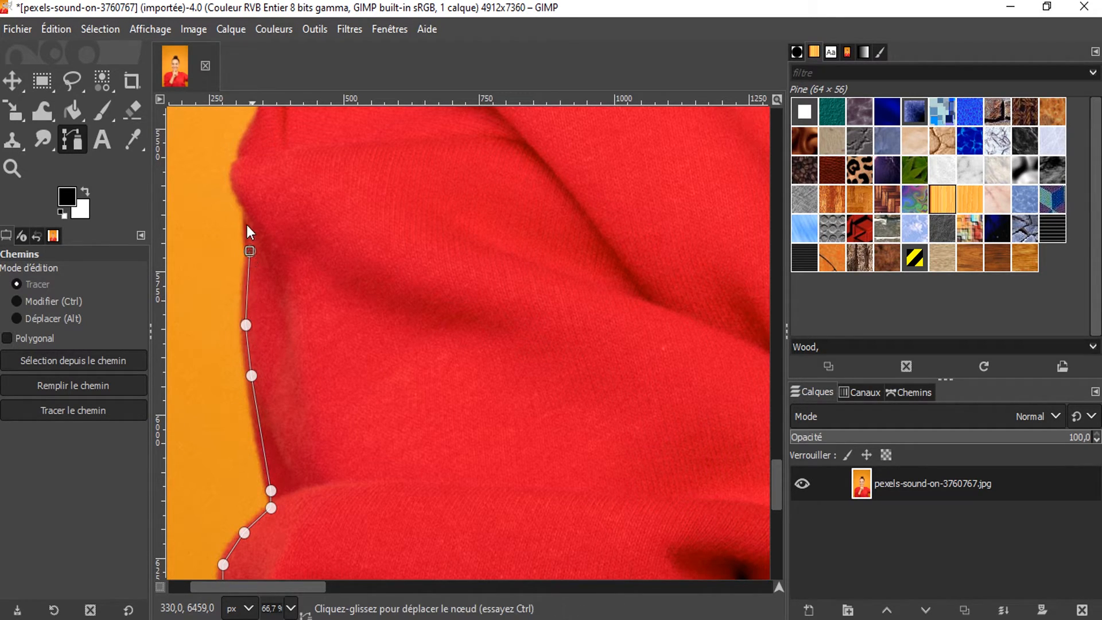
left_click(246, 231)
- Extend the path around the elbow fold and up the outer edge of the upper arm with widely spaced nodes
left_click_drag(776, 488, 773, 445)
left_click(260, 447)
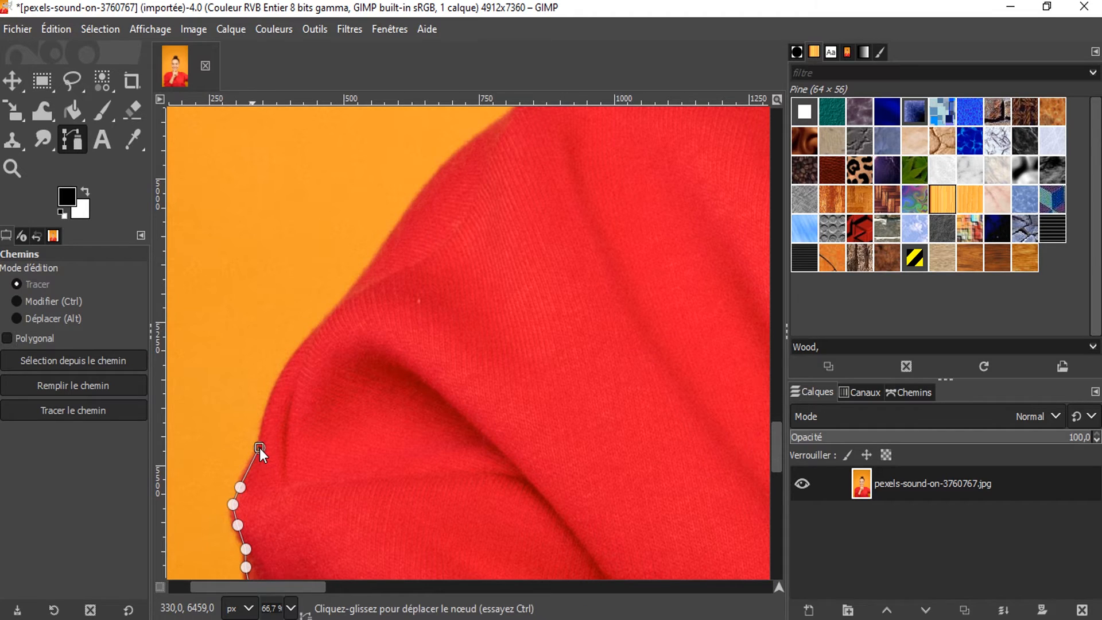
left_click(320, 326)
left_click(390, 247)
left_click(471, 146)
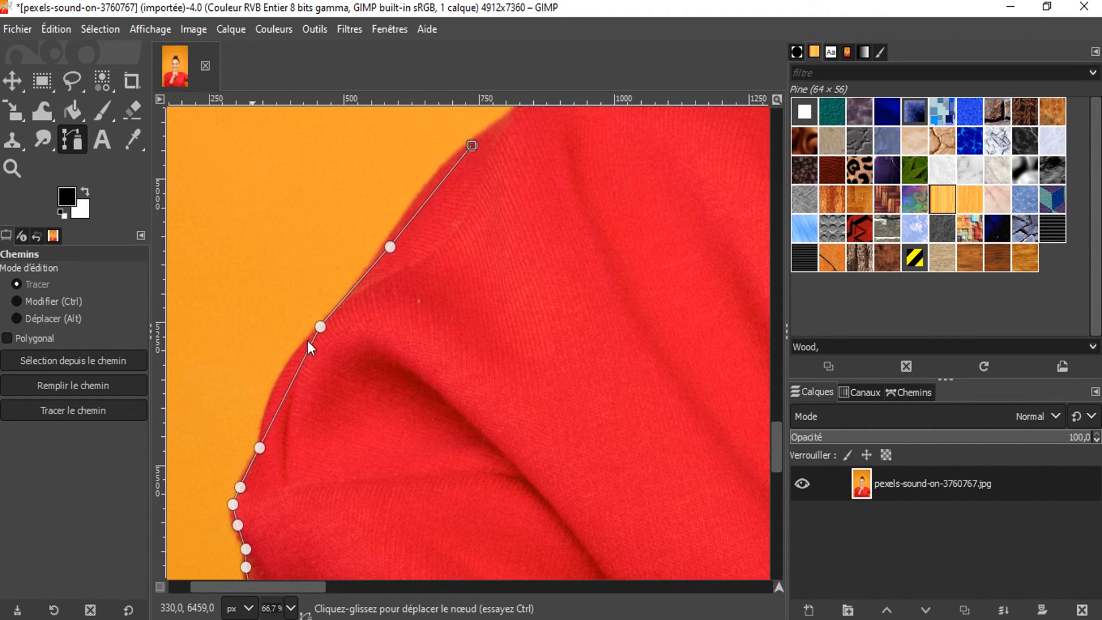
- Curve the segment above the elbow fold to follow the sleeve, and undo the extra edit on the upper arm segment
left_click(288, 373)
left_click_drag(288, 373, 274, 397)
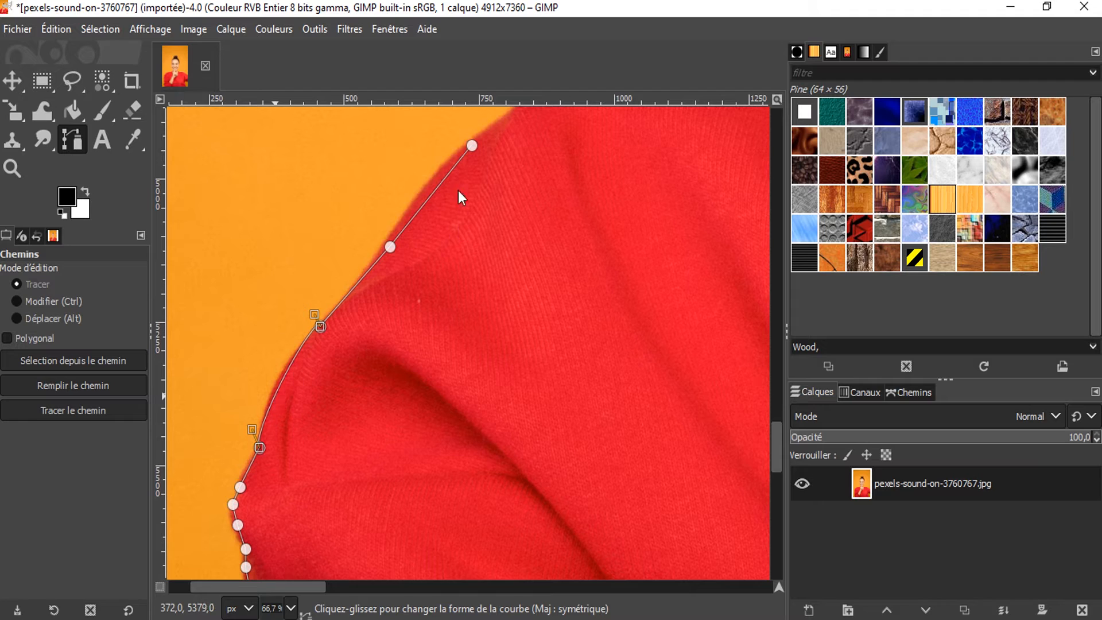
left_click(437, 190)
key("ctrl+z")
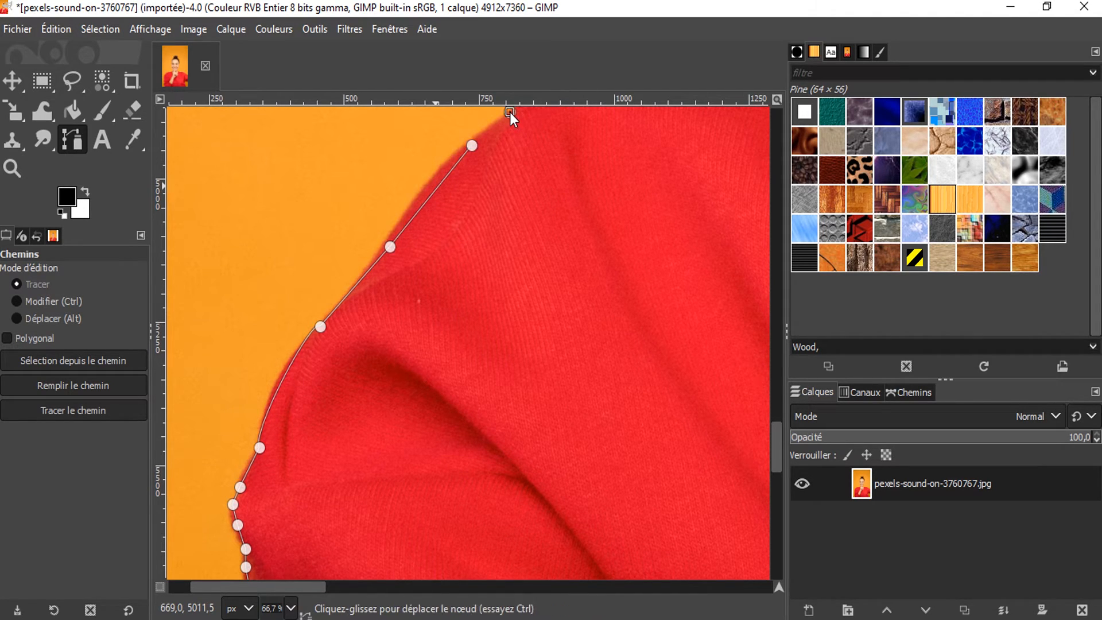
- Undo the last node, extend the path from the upper arm onto the shoulder, and curve the upper arm segment to fit the sleeve
key("ctrl+z")
left_click(472, 145)
left_click_drag(780, 435, 775, 411)
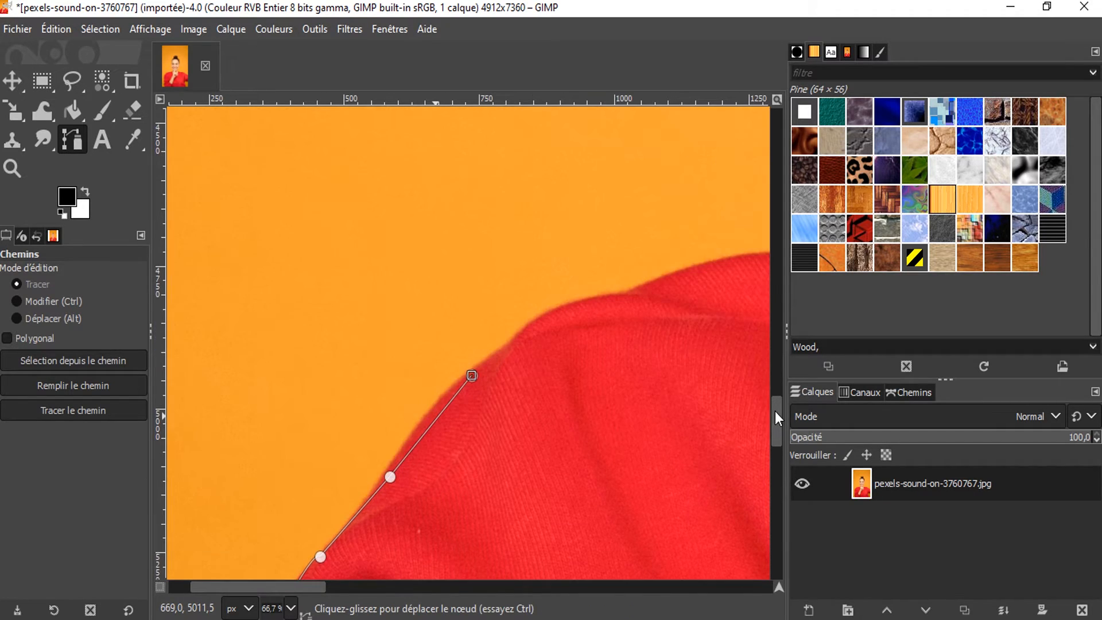
left_click(510, 341)
left_click(567, 303)
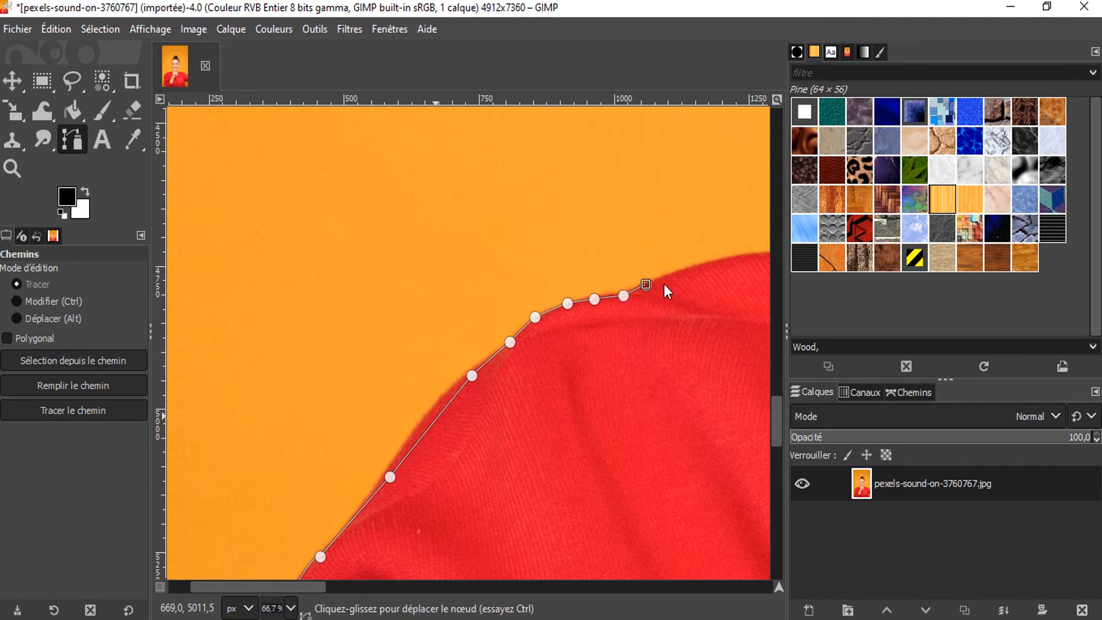
left_click(680, 272)
left_click_drag(419, 437, 417, 431)
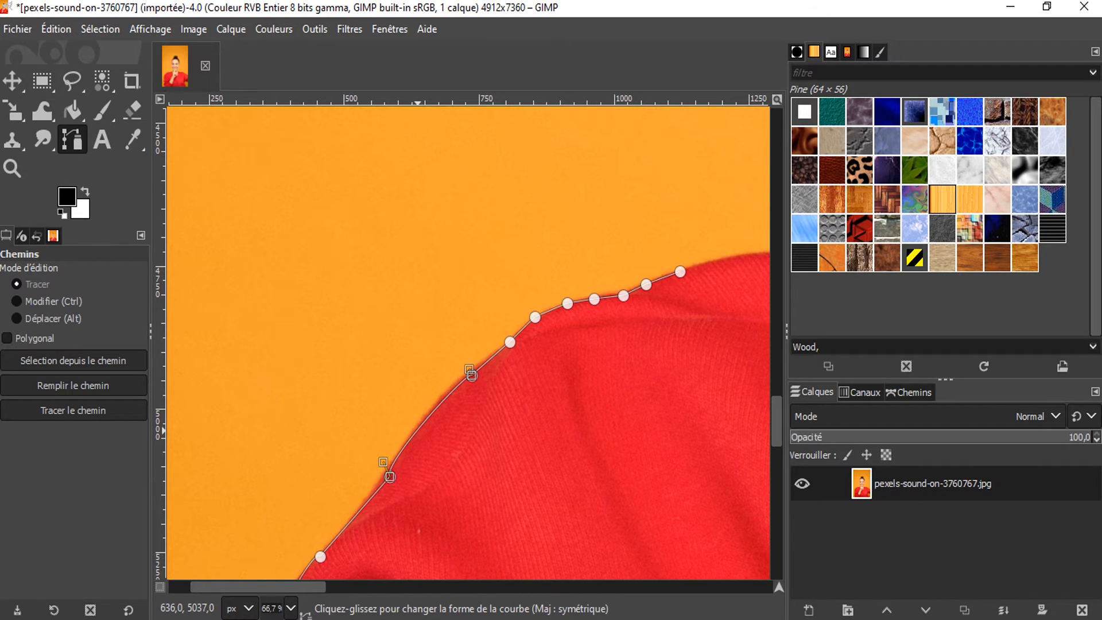
- Continue the path from its last node along the top edge of the shoulder with widely spaced nodes
left_click_drag(295, 581, 389, 586)
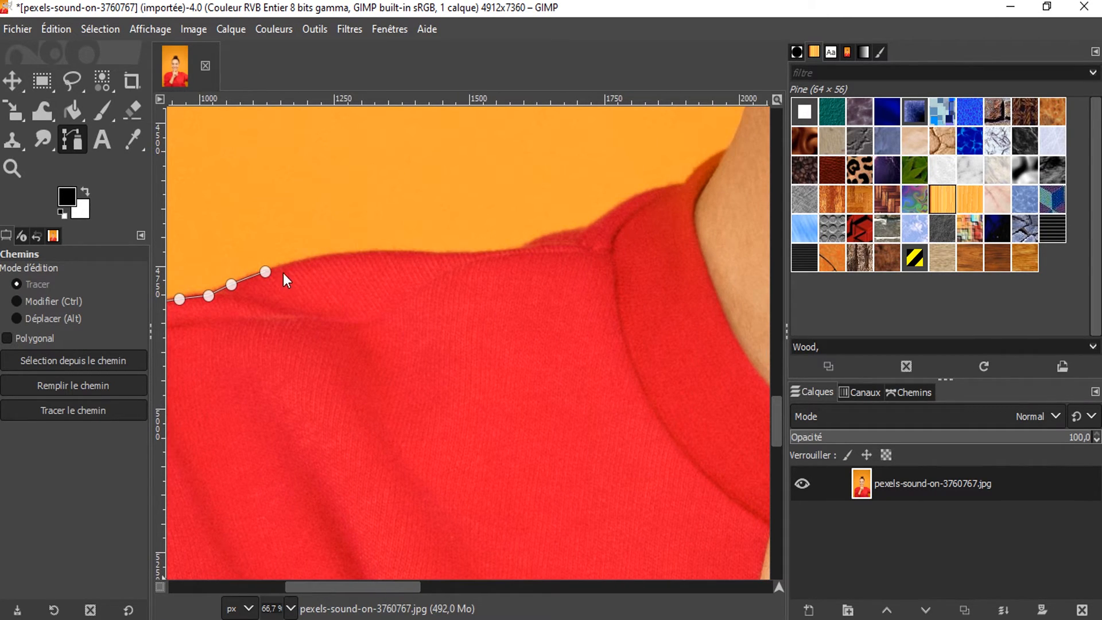
left_click(265, 271)
left_click(302, 262)
left_click(334, 257)
left_click(374, 256)
left_click(416, 253)
left_click(468, 256)
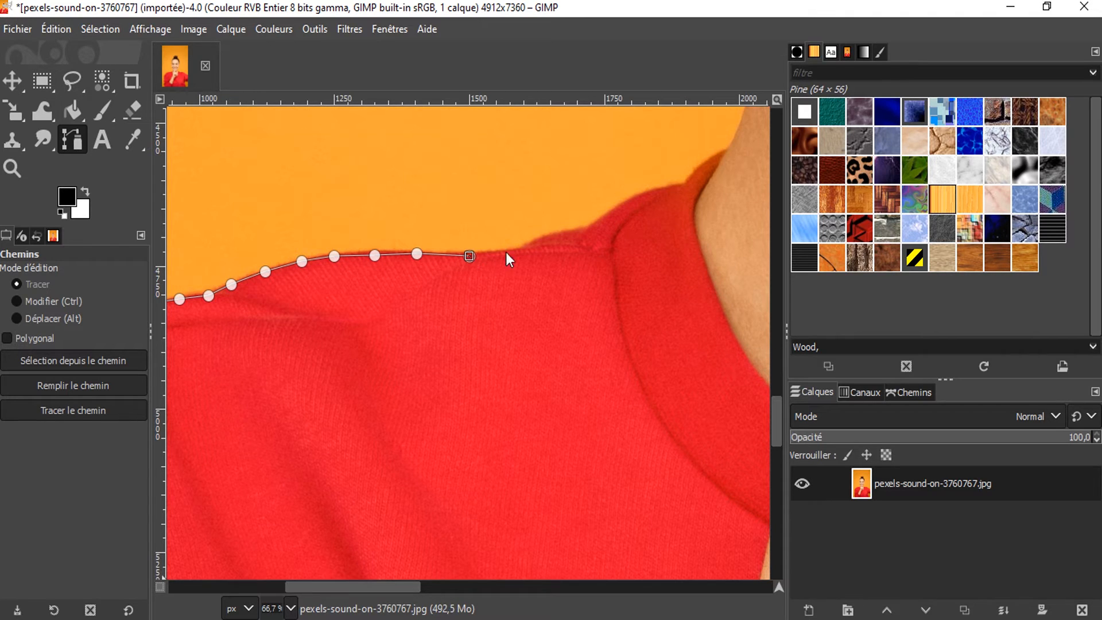
- Trace the rest of the shoulder seam and the outer edge of the sweater's collar up to the base of the neck
left_click(515, 251)
left_click(545, 237)
left_click(585, 229)
left_click(631, 203)
left_click(679, 184)
left_click(712, 158)
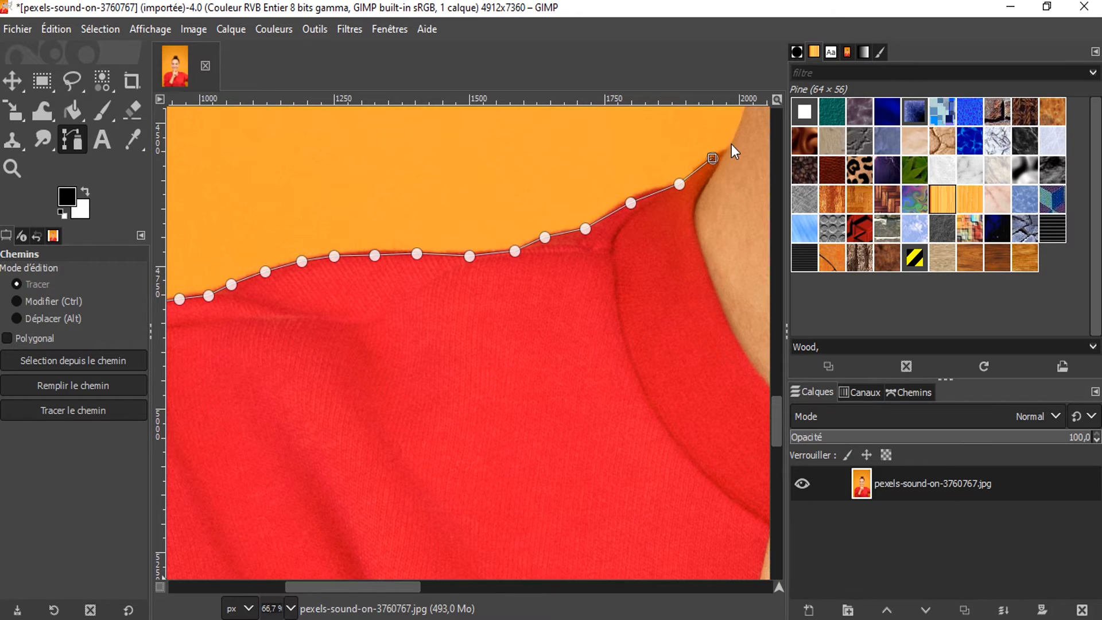
left_click(730, 143)
- Trace the side of the neck from the collar up to the corner where it meets the jaw
left_click_drag(774, 412, 780, 379)
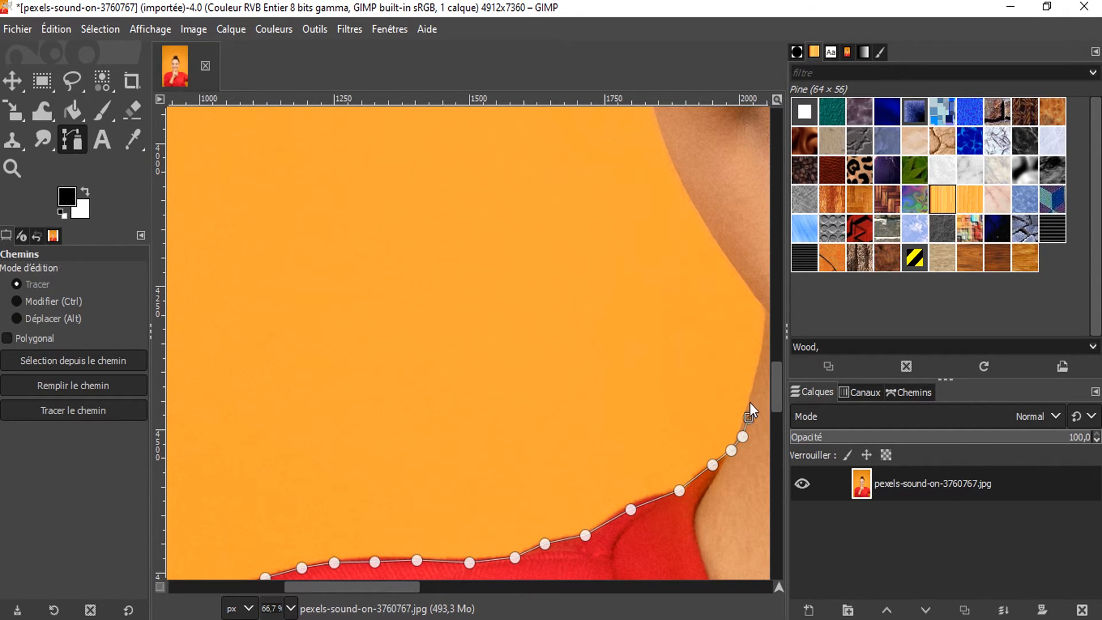
left_click(761, 368)
left_click(766, 328)
left_click(766, 312)
left_click(764, 299)
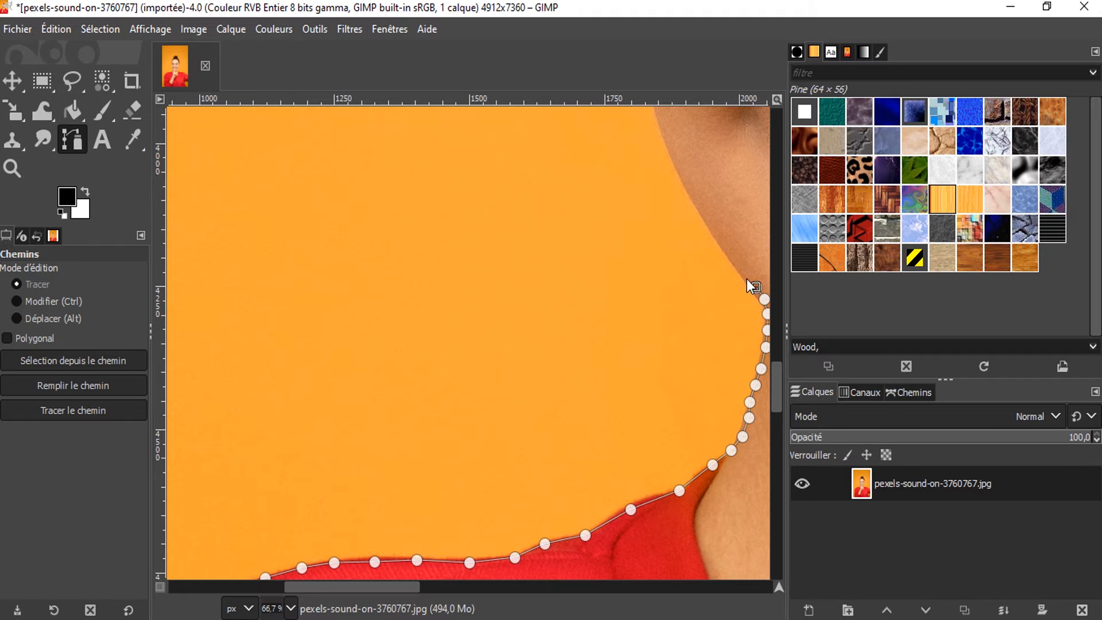
- Trace the jawline from the neck corner up toward the cheek with closely spaced nodes
left_click(745, 276)
left_click(714, 227)
left_click(704, 211)
left_click(688, 184)
left_click(680, 165)
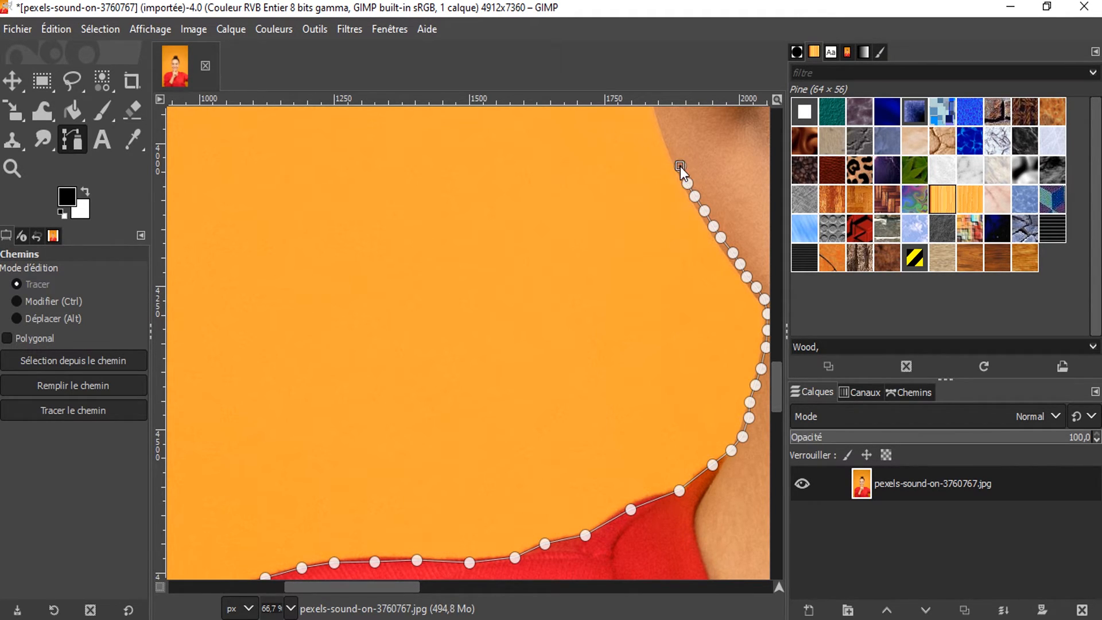
left_click(667, 138)
- Extend the path up the edge of the cheek to just below its starting node
left_click_drag(777, 387, 777, 353)
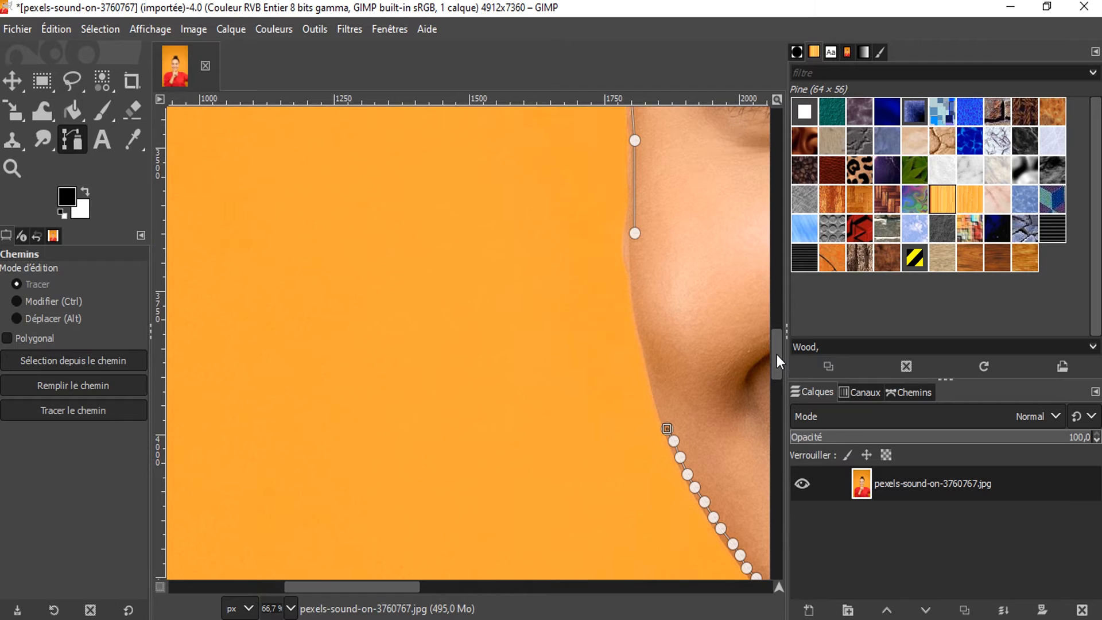
left_click(660, 409)
left_click(643, 340)
left_click(639, 319)
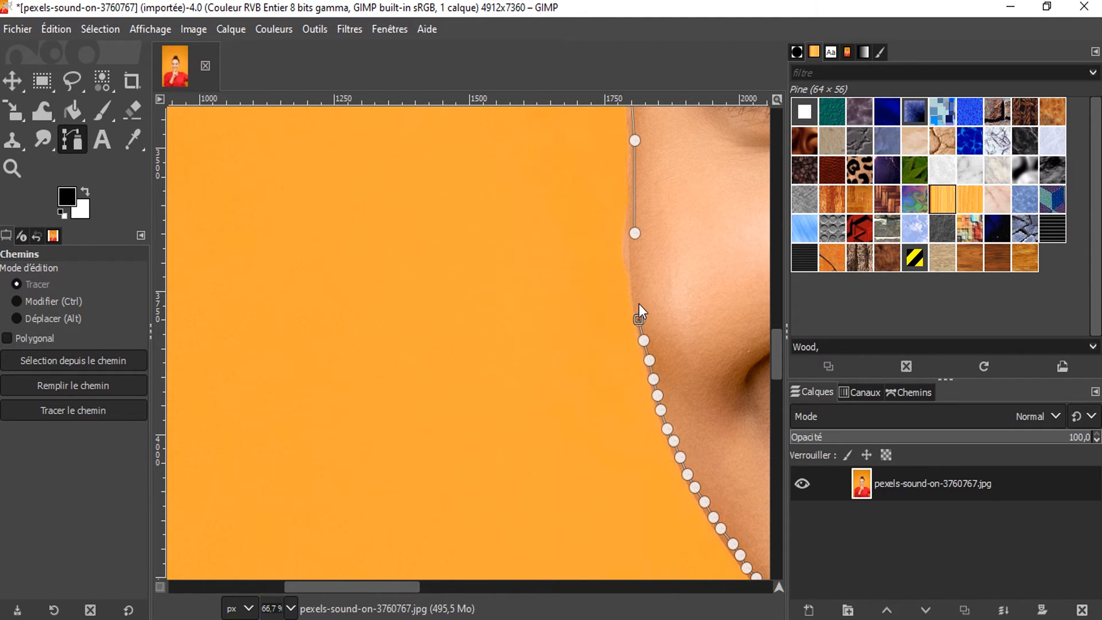
left_click(637, 288)
left_click(636, 270)
- Close the path in Modifier edit mode by joining its last node to the starting node on the cheek, and convert it to a selection
left_click(16, 285)
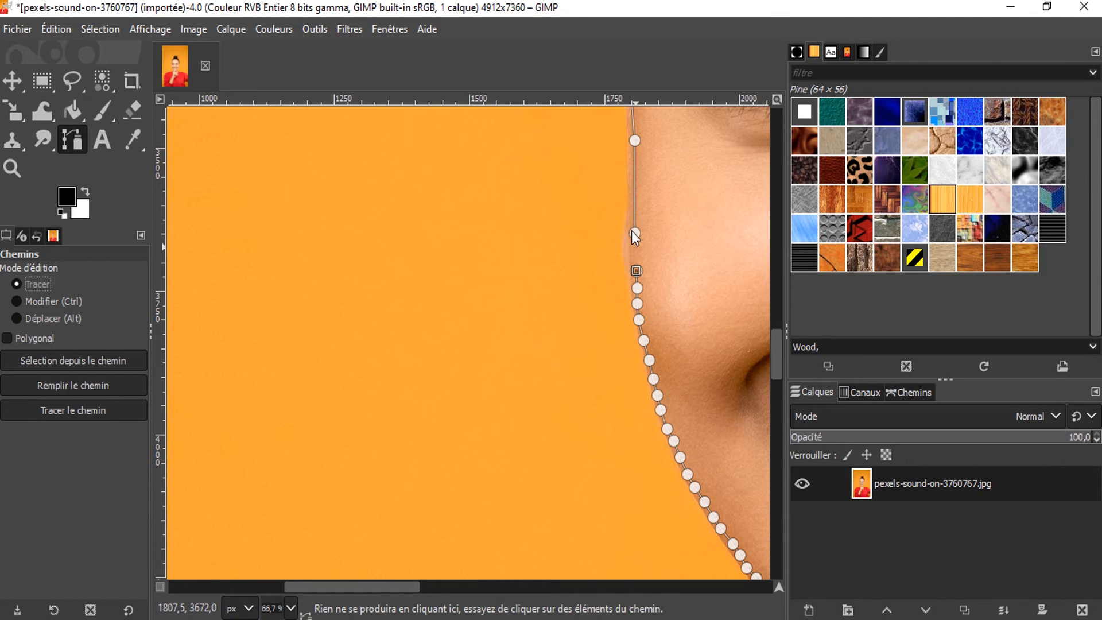
left_click(19, 300)
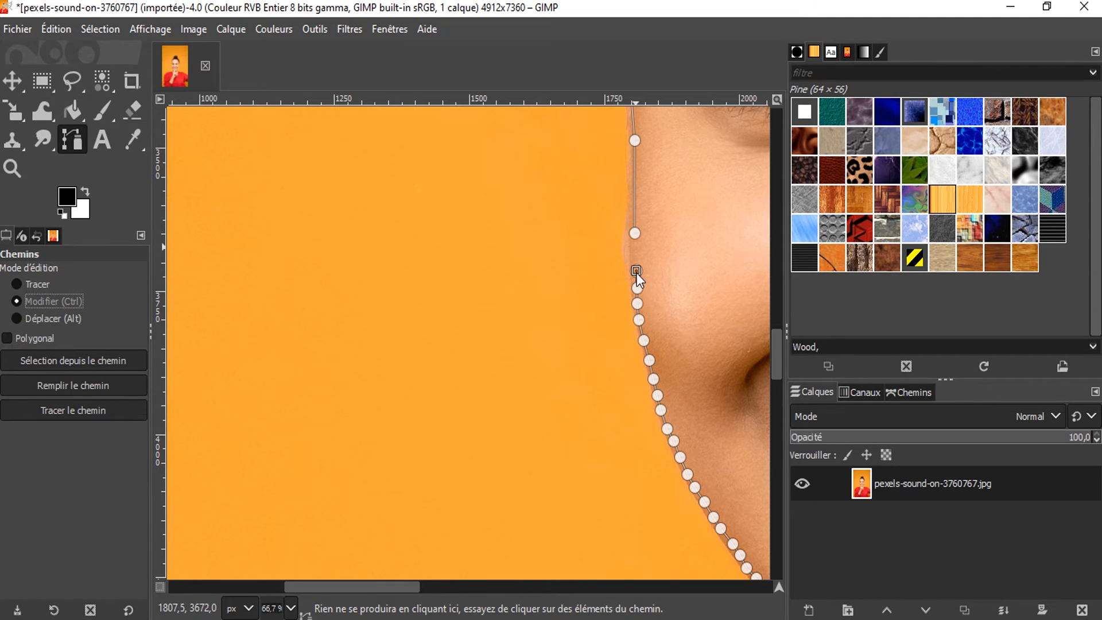
left_click_drag(636, 273, 635, 232)
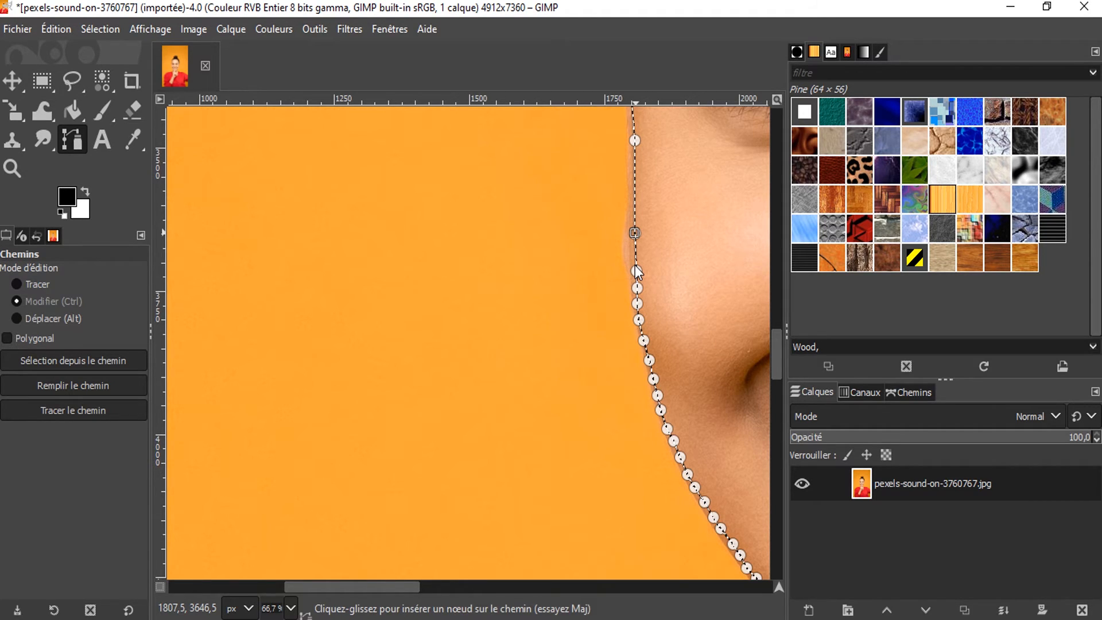
- Invert the selection and delete the orange background around the woman
scroll(496, 508, "down", 5)
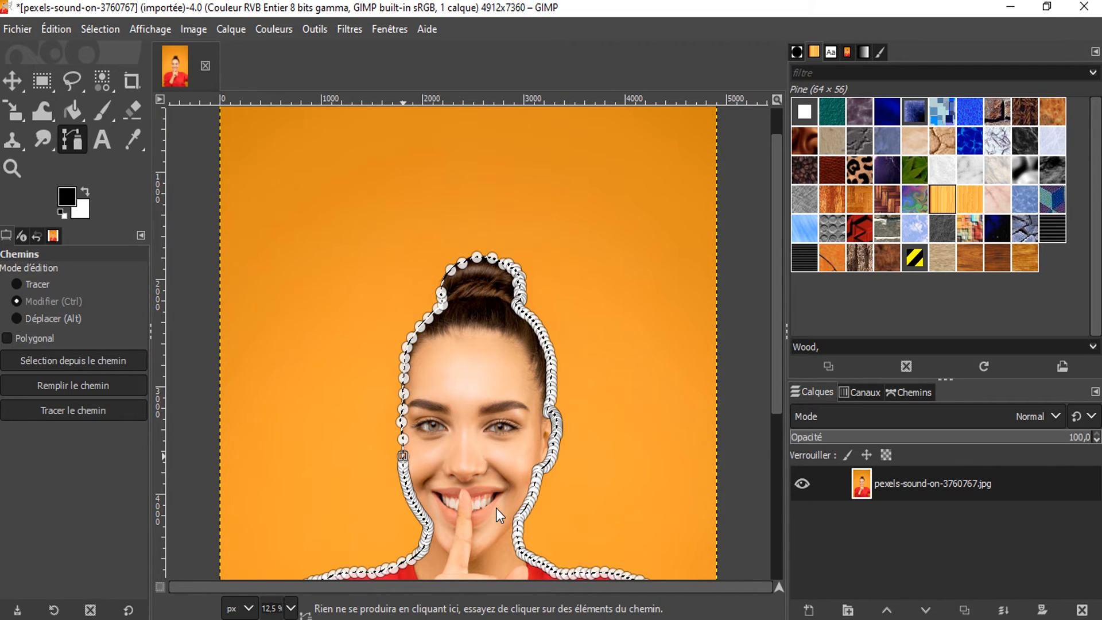
left_click_drag(775, 373, 758, 527)
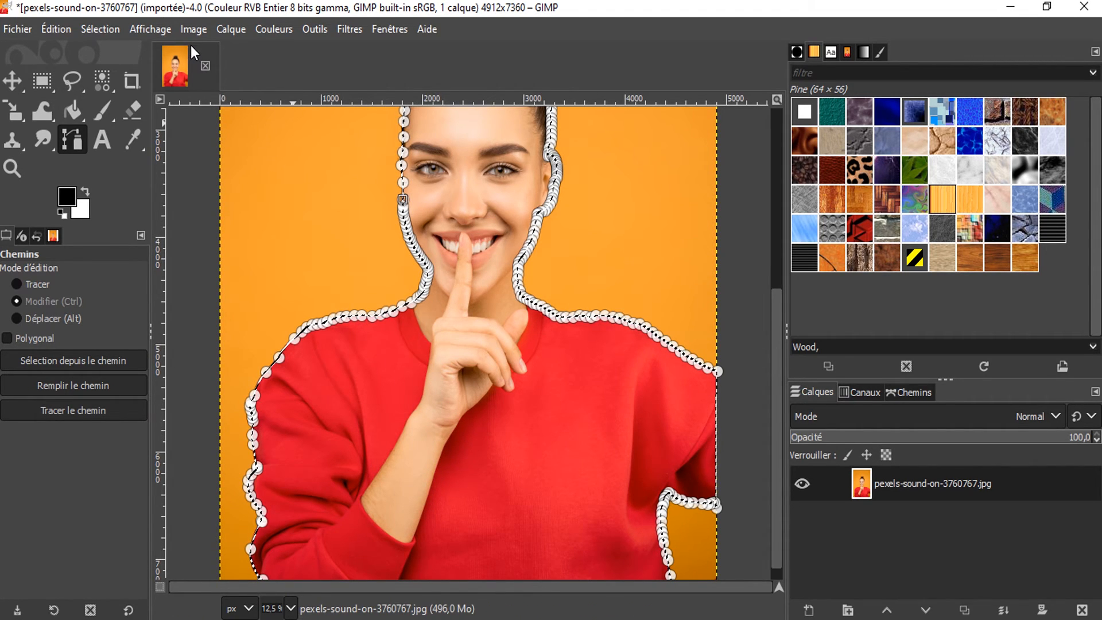
left_click(88, 29)
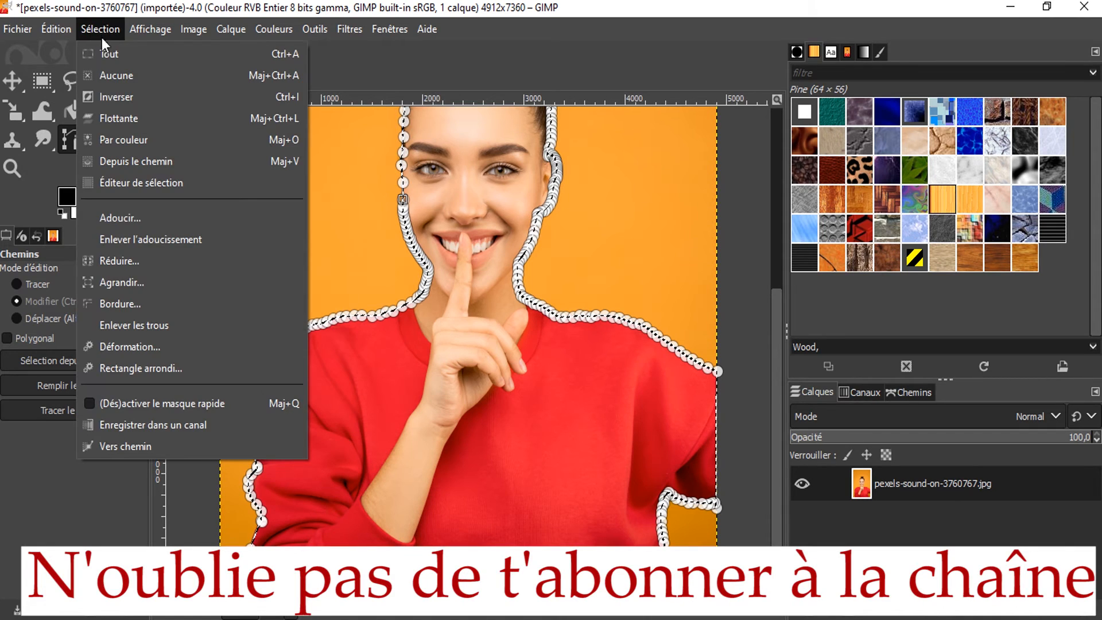
left_click(111, 98)
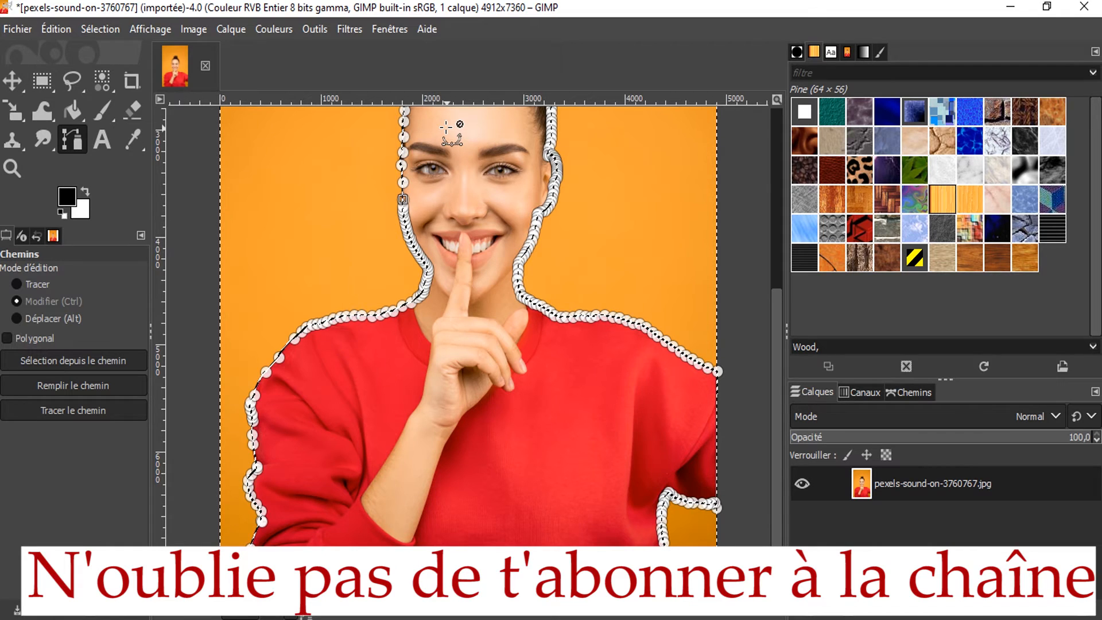
key("Delete")
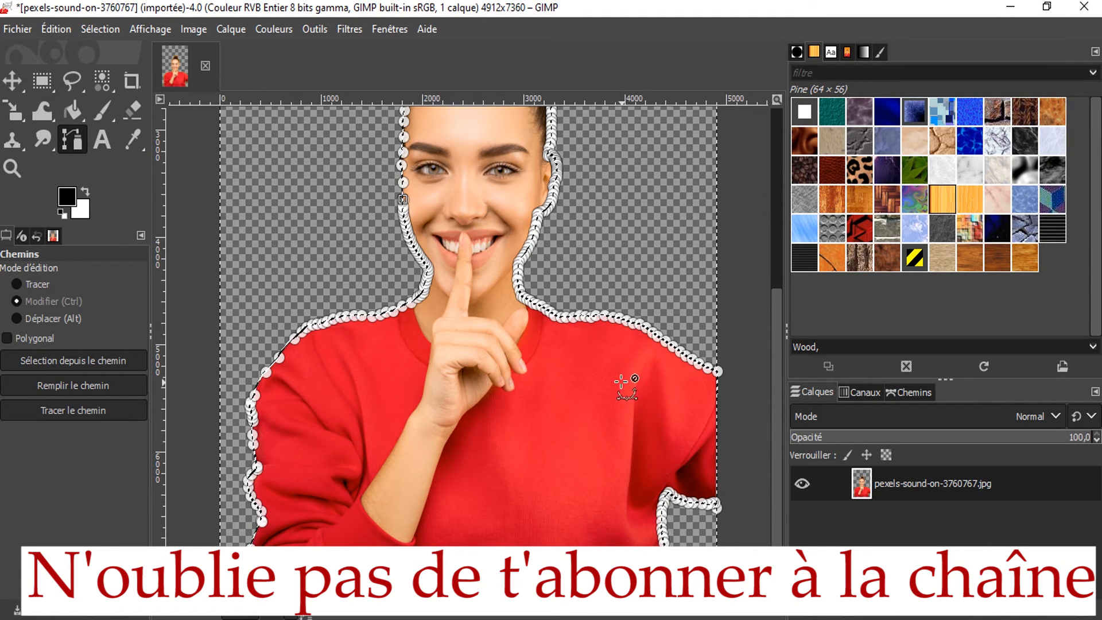
- Clear the selection and switch to the Move tool to hide the path nodes
left_click(101, 29)
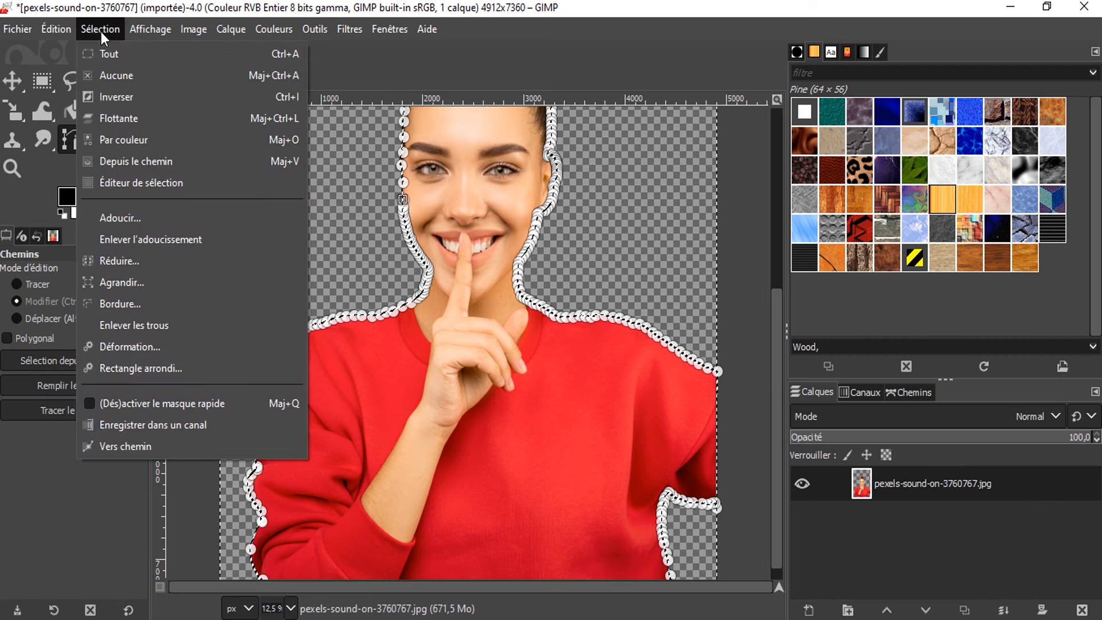
left_click(116, 77)
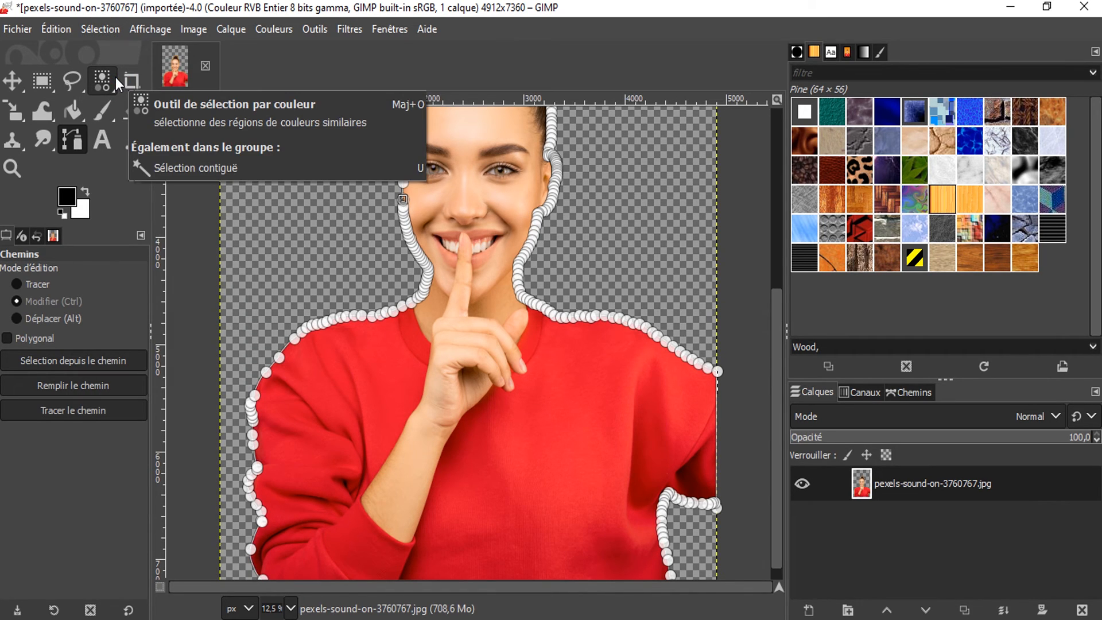
left_click(12, 81)
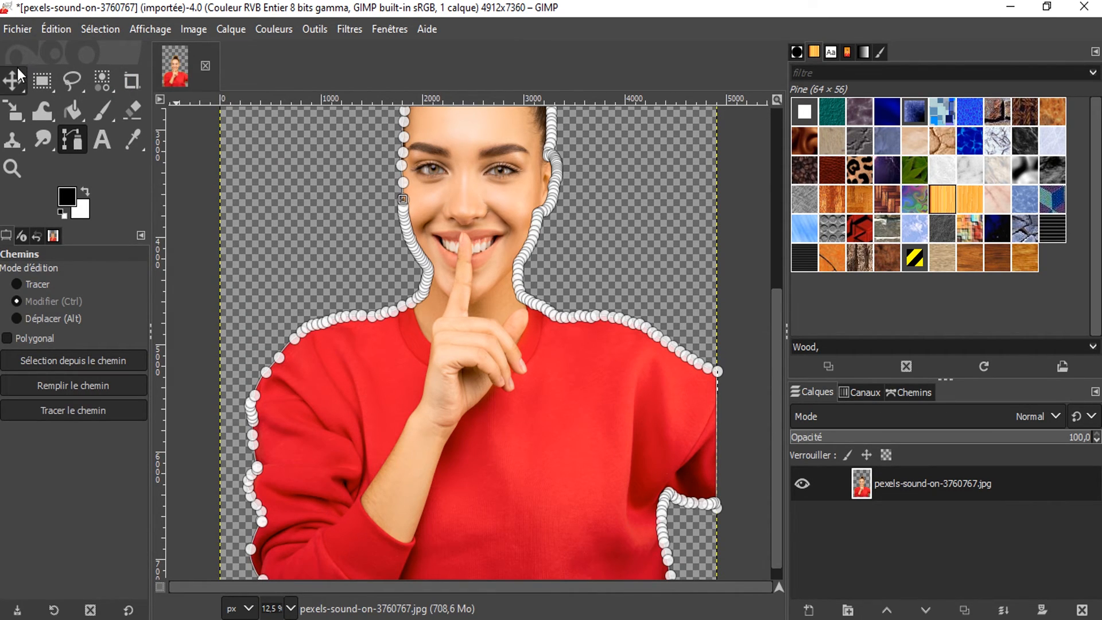
left_click(254, 266)
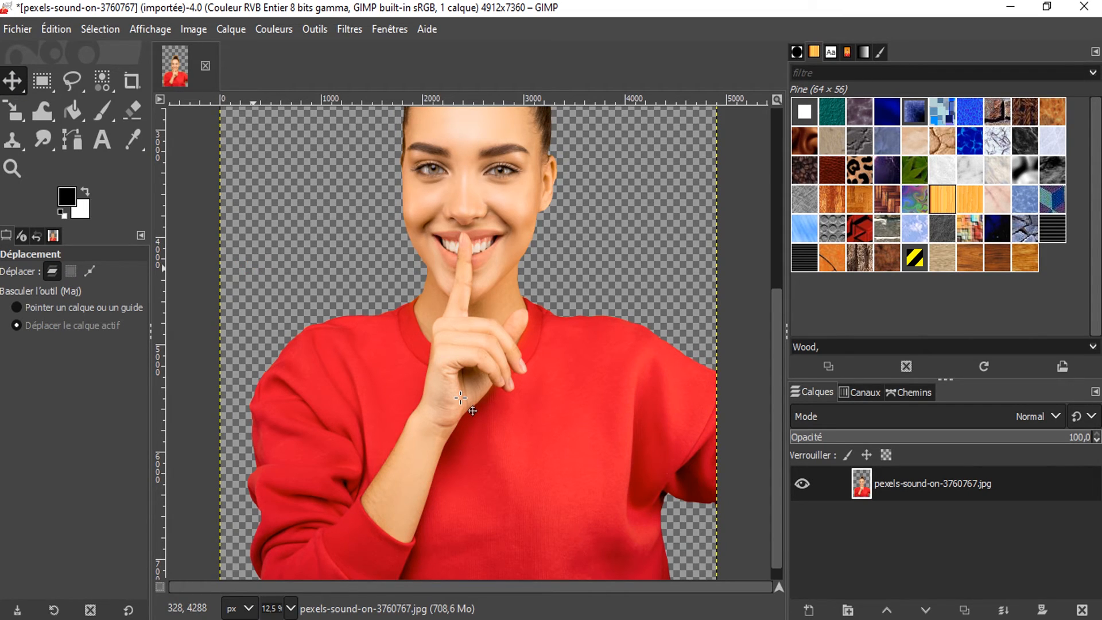
- Move the cut-out layer slightly upward on the canvas and examine its edges up close
scroll(461, 398, "down", 2)
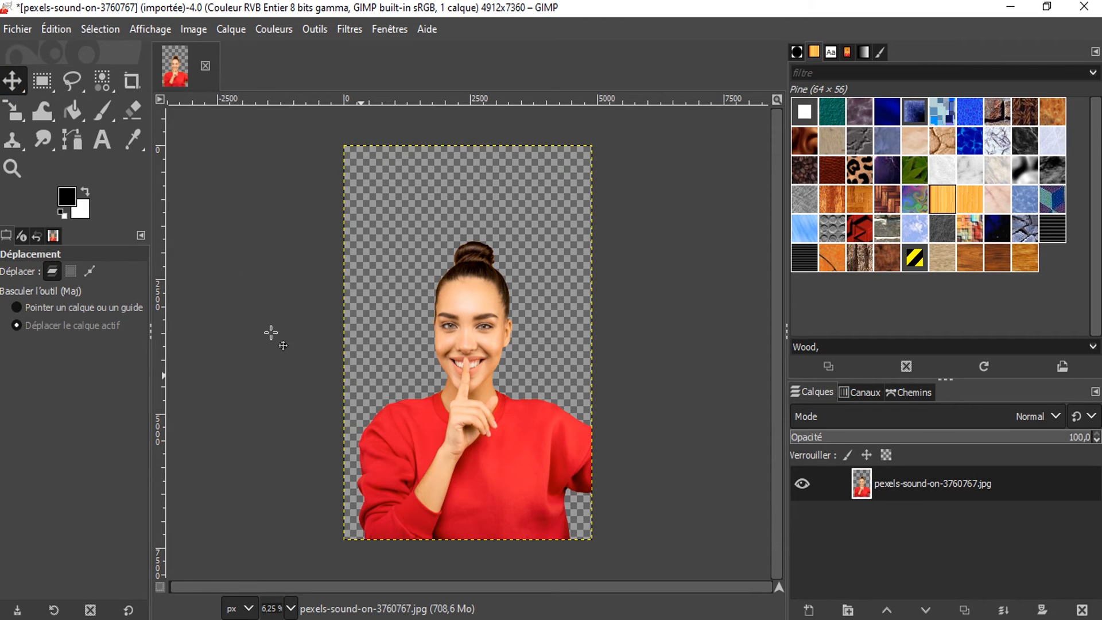
left_click_drag(459, 400, 448, 380)
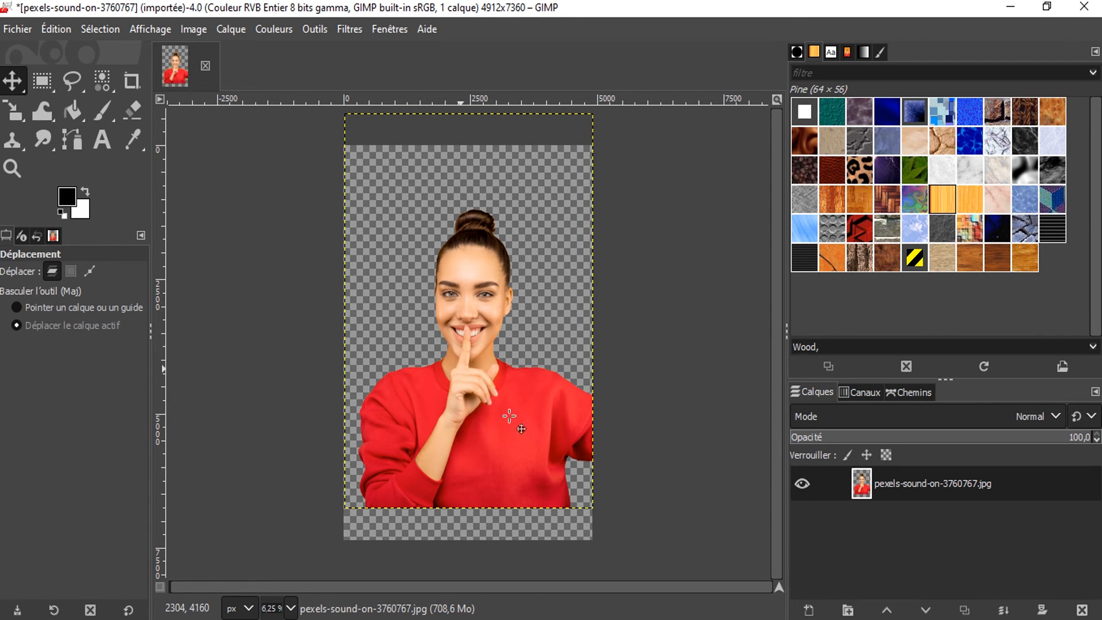
key("plus")
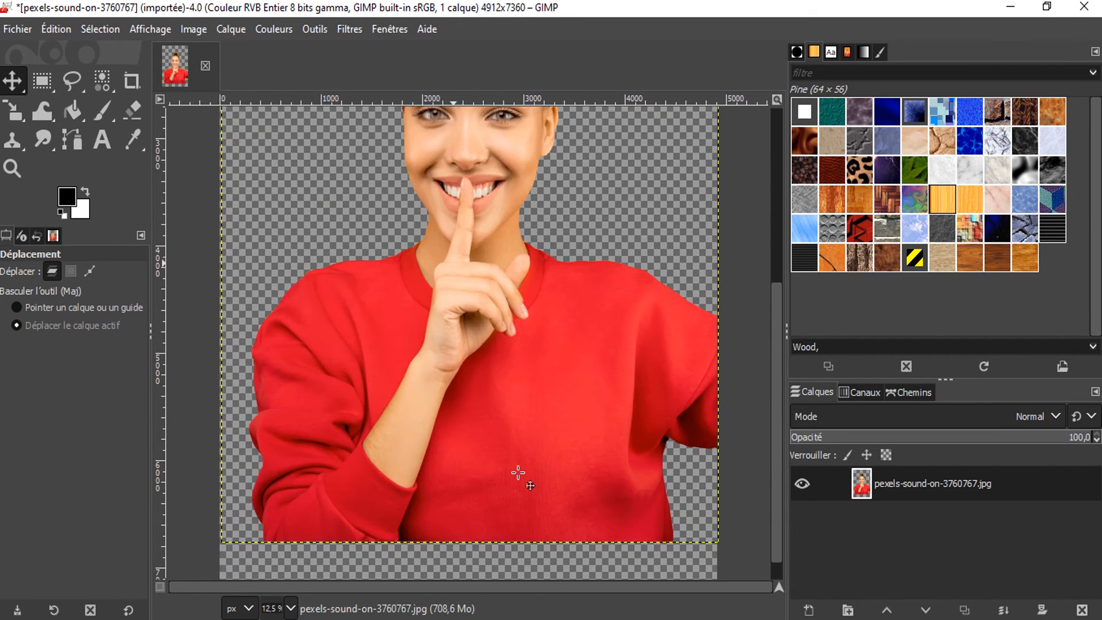
key("plus")
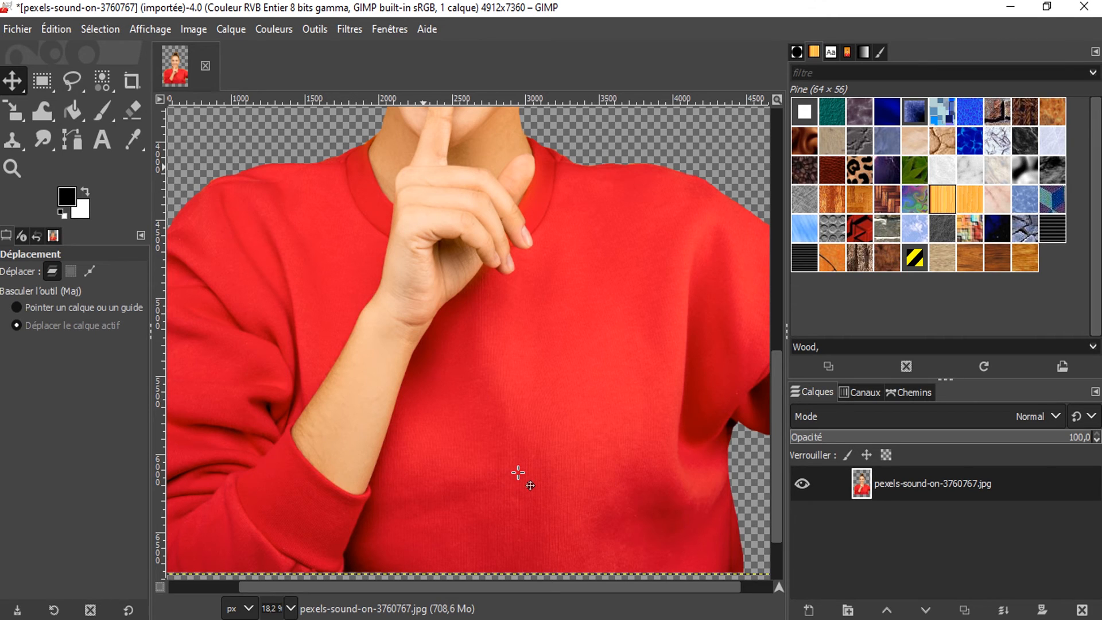
left_click_drag(775, 453, 777, 276)
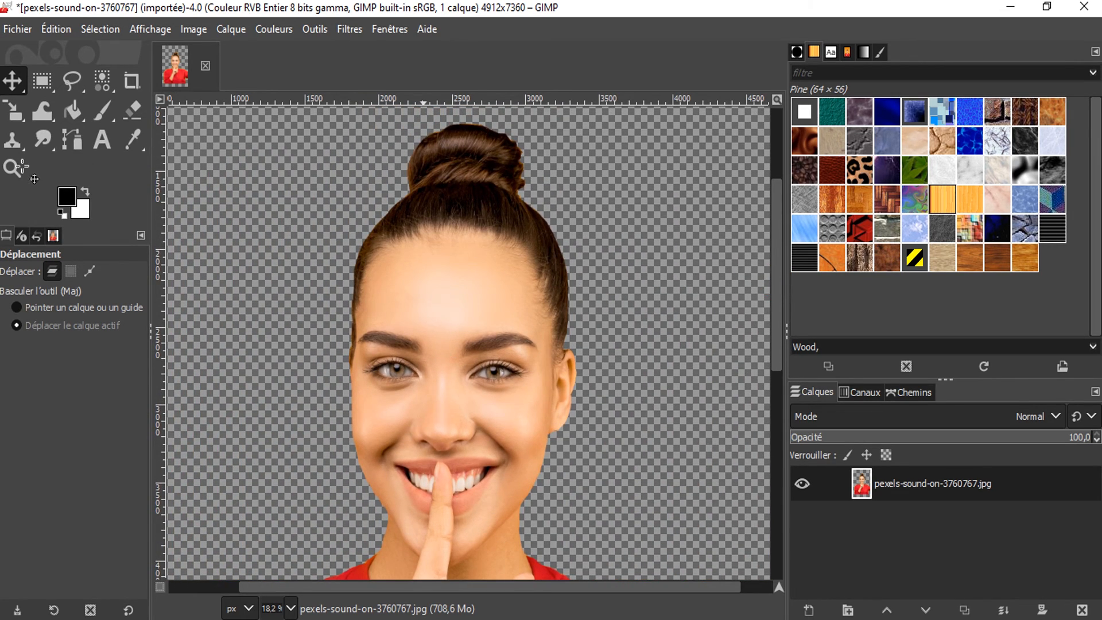
- Save the image as "remove picture.xcf" in the Downloads folder
left_click(23, 27)
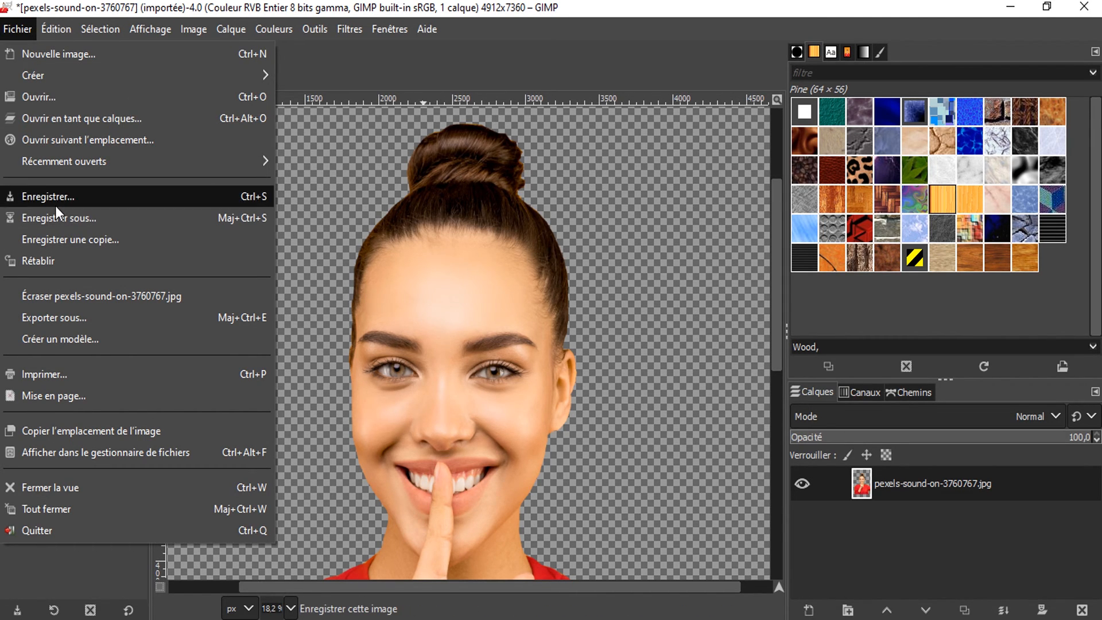
left_click(57, 221)
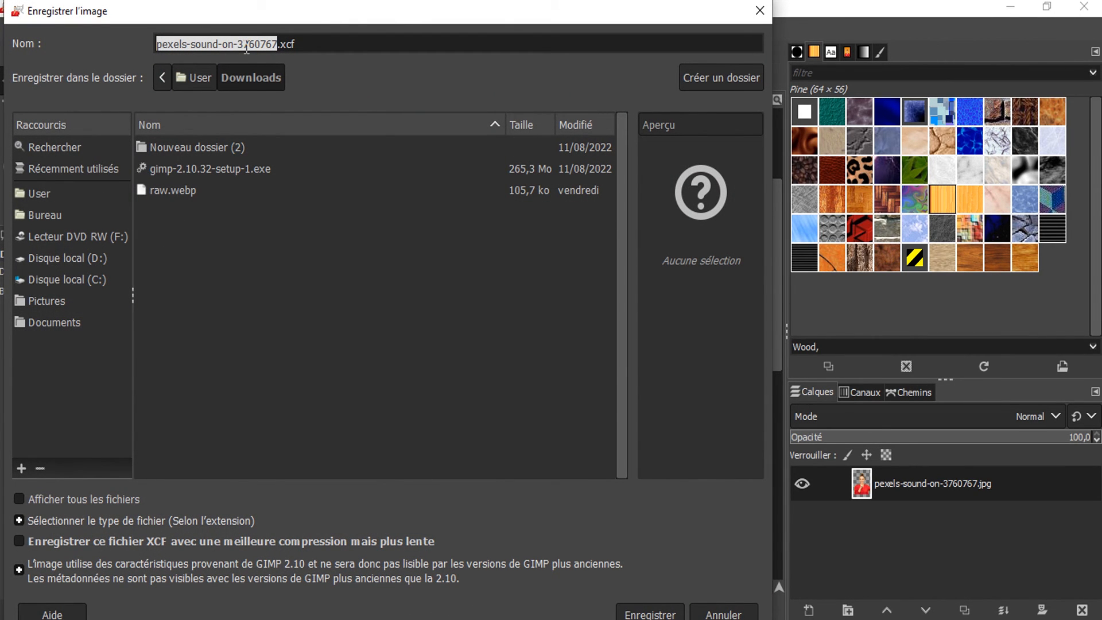
type("remo")
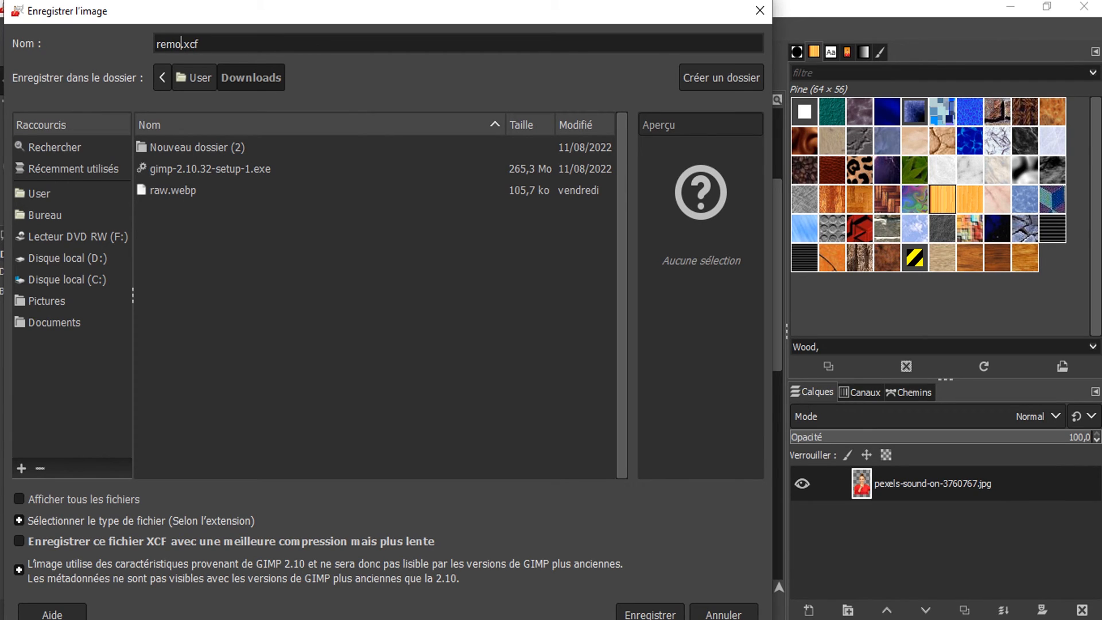
type("ve picture")
left_click(643, 615)
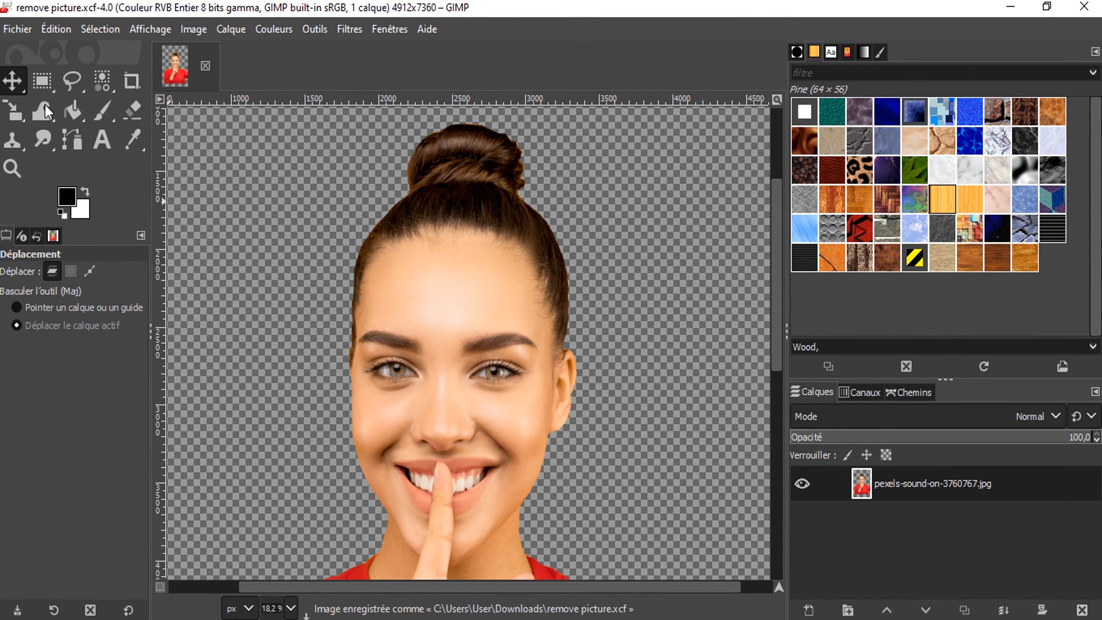
- Export the image as "remove picture.png" to the Downloads folder with the default PNG options
left_click(16, 28)
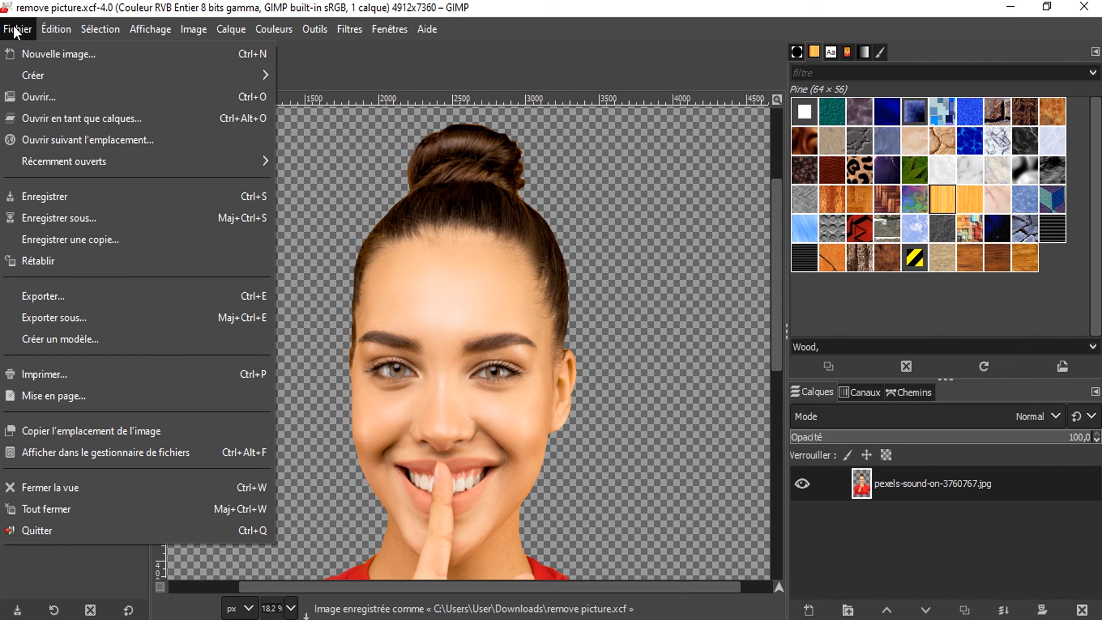
left_click(57, 294)
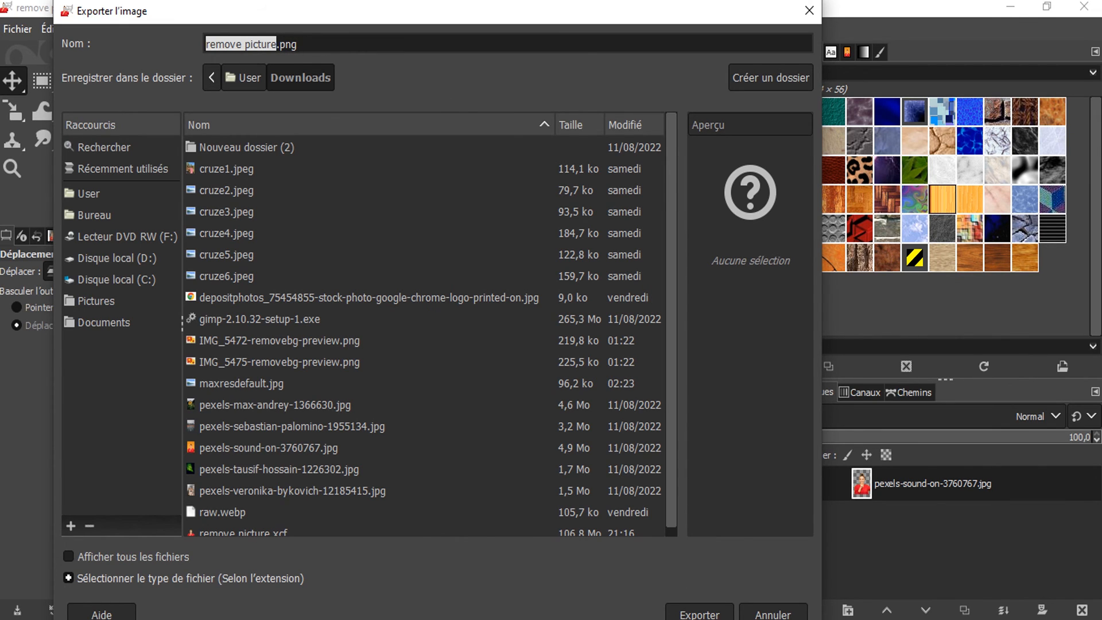
left_click(699, 613)
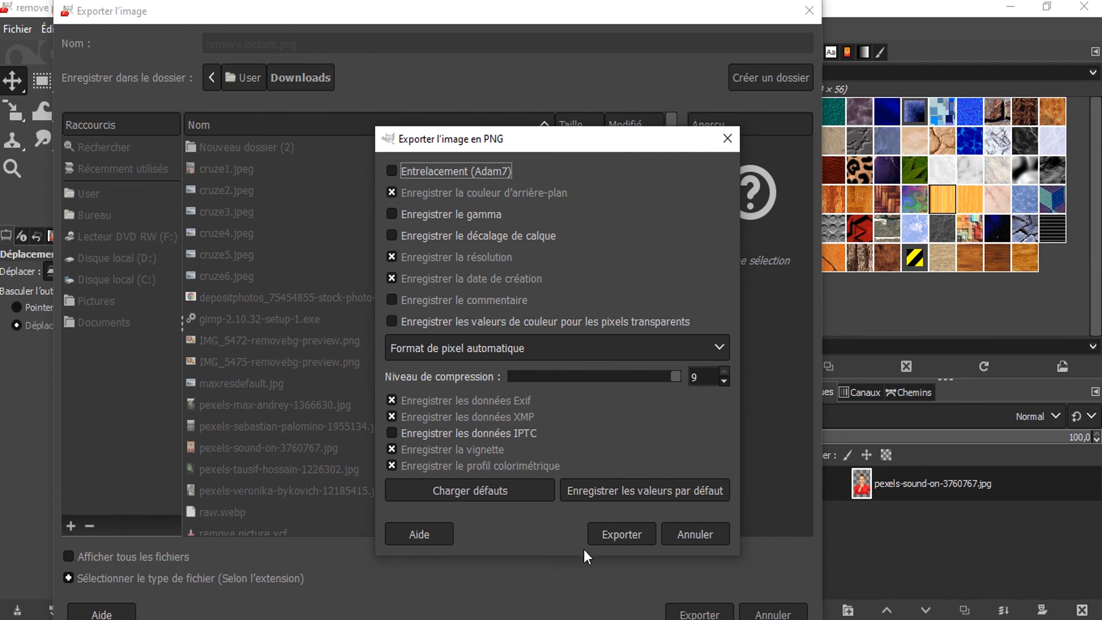
left_click(607, 536)
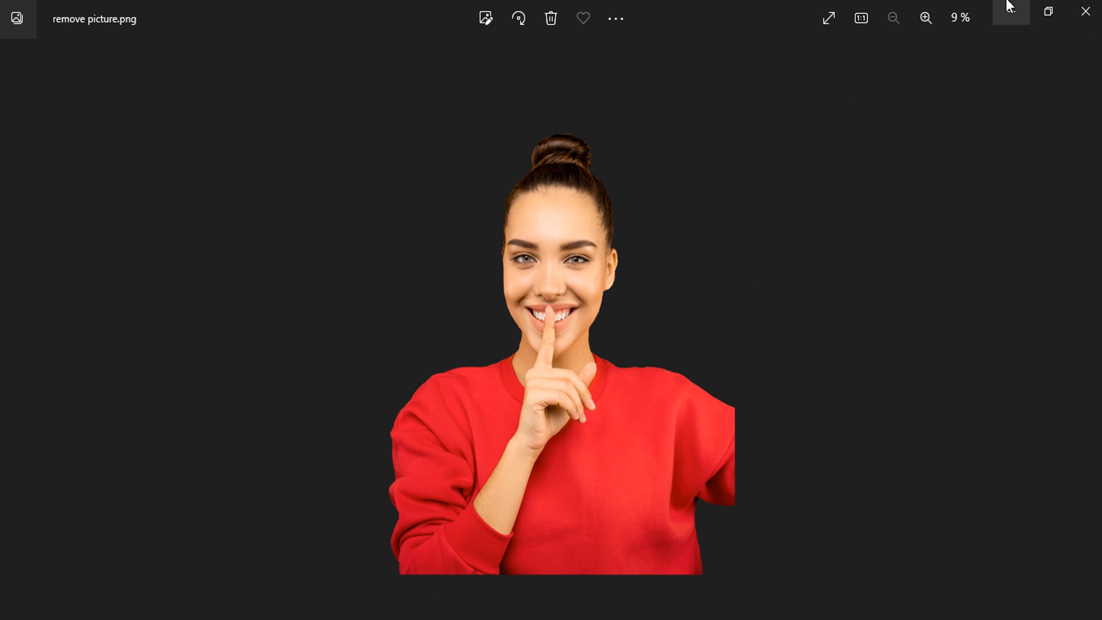
- Close the preview of the exported PNG and the Downloads folder window, and return to GIMP
left_click(1085, 12)
left_click(1085, 12)
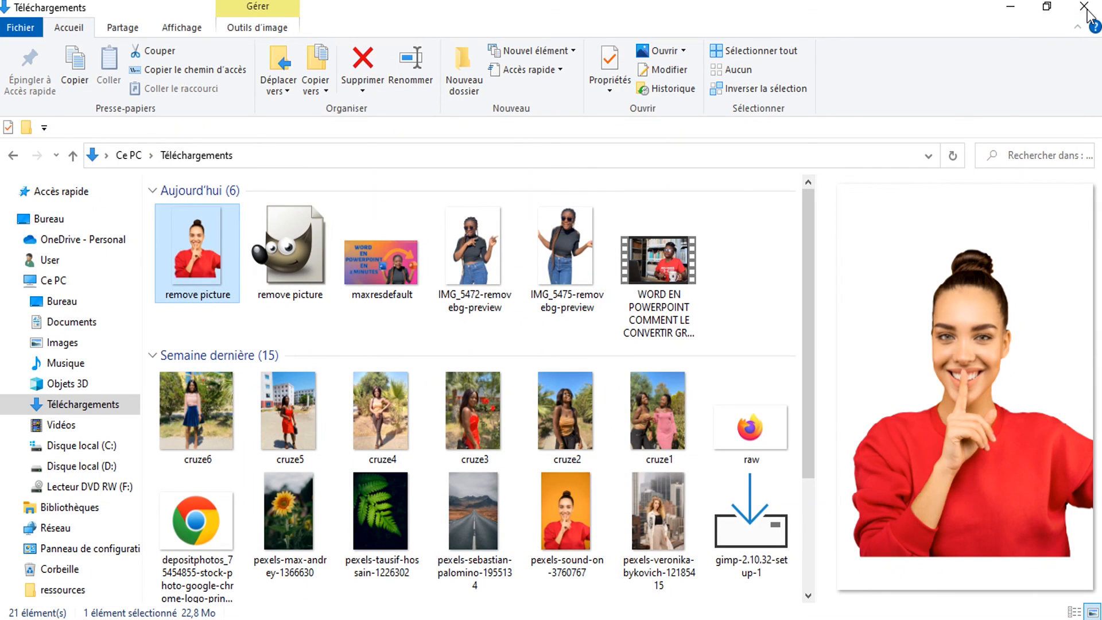
left_click(445, 619)
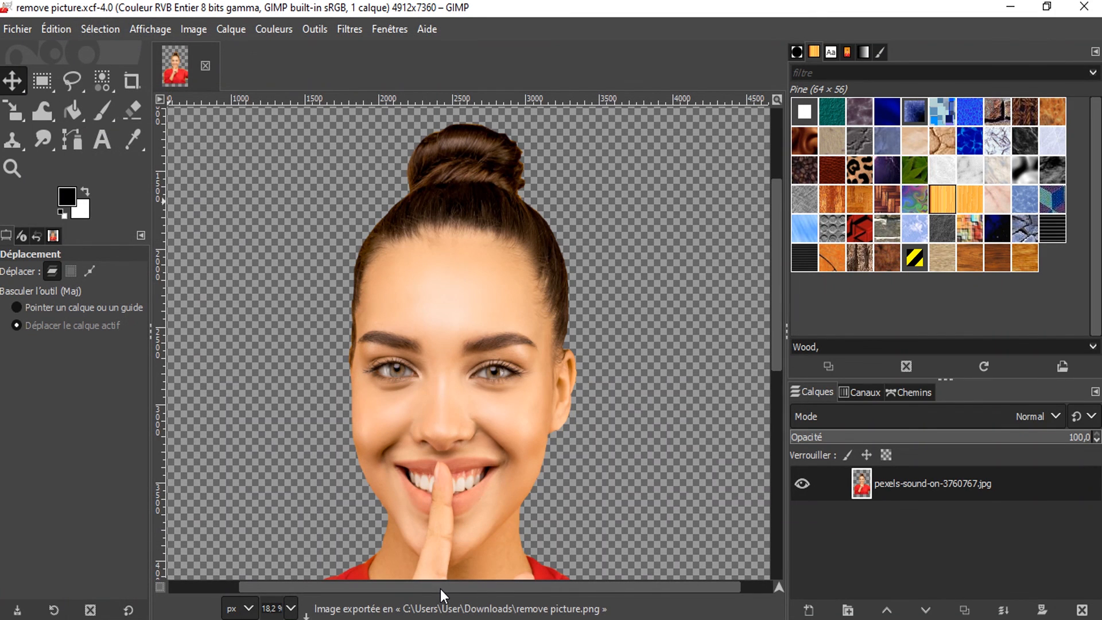